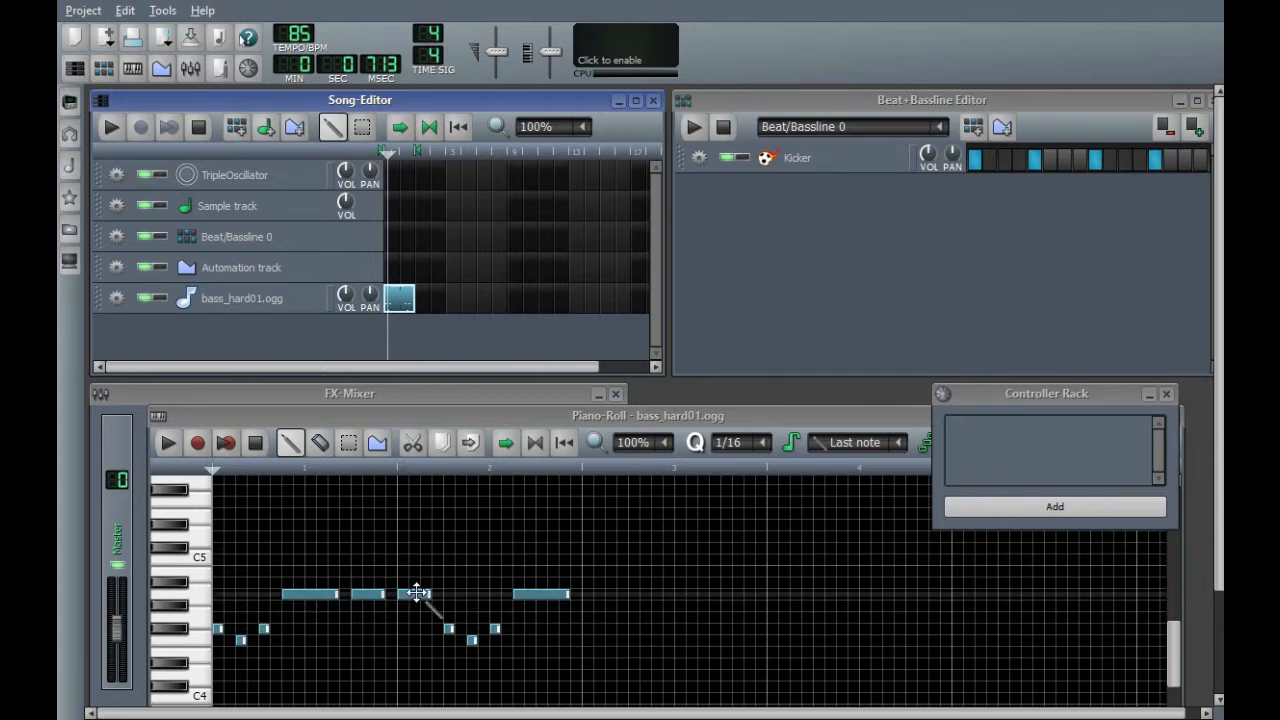
- Create a new project and discard the unsaved changes to the current one
click(82, 11)
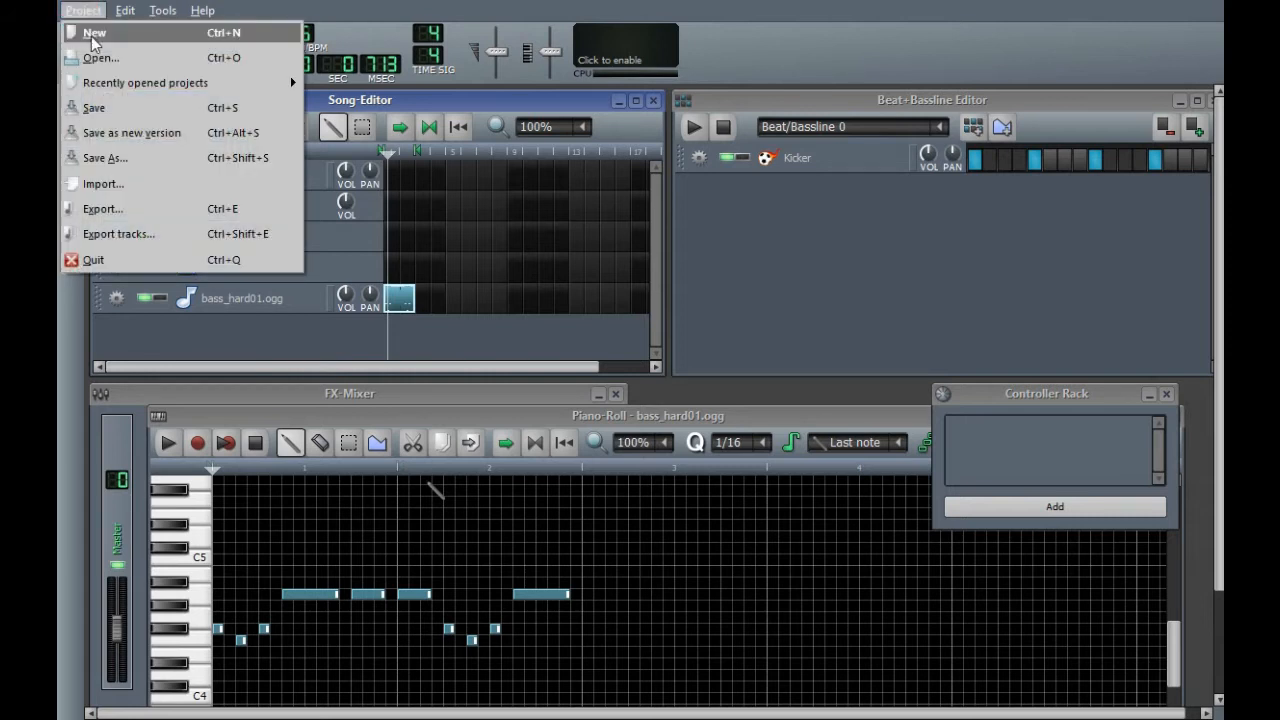
click(94, 34)
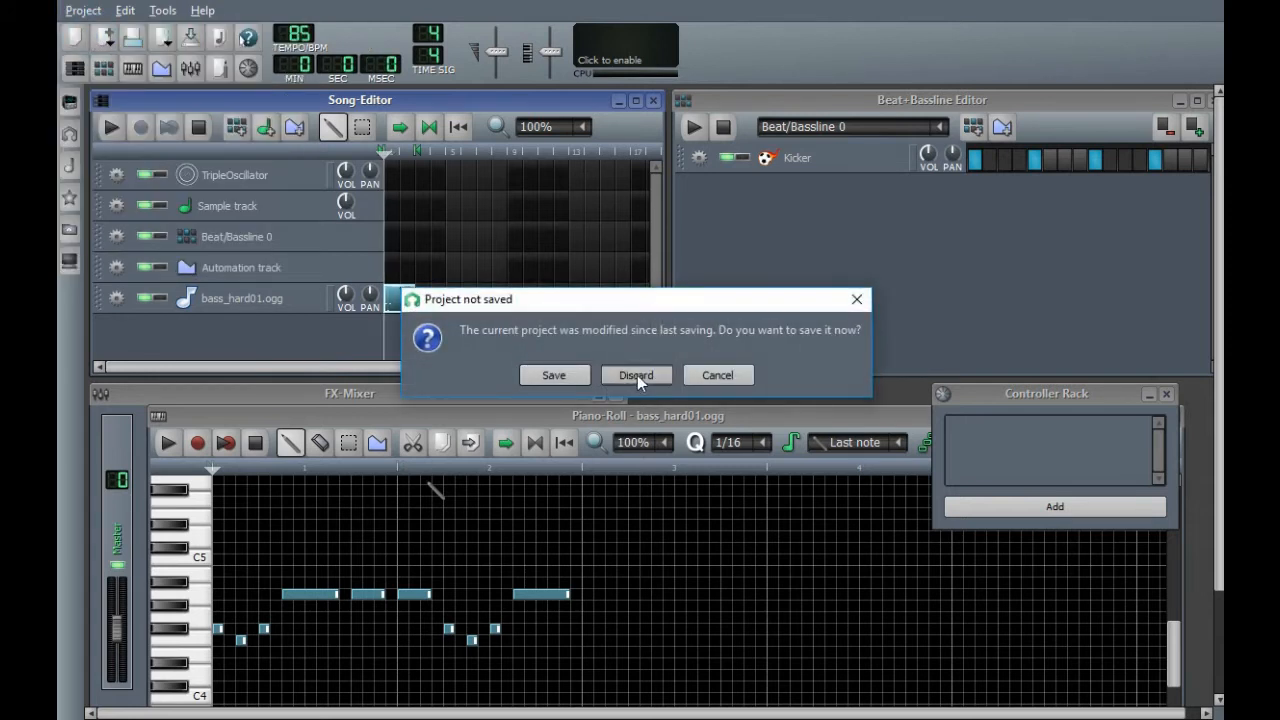
click(637, 375)
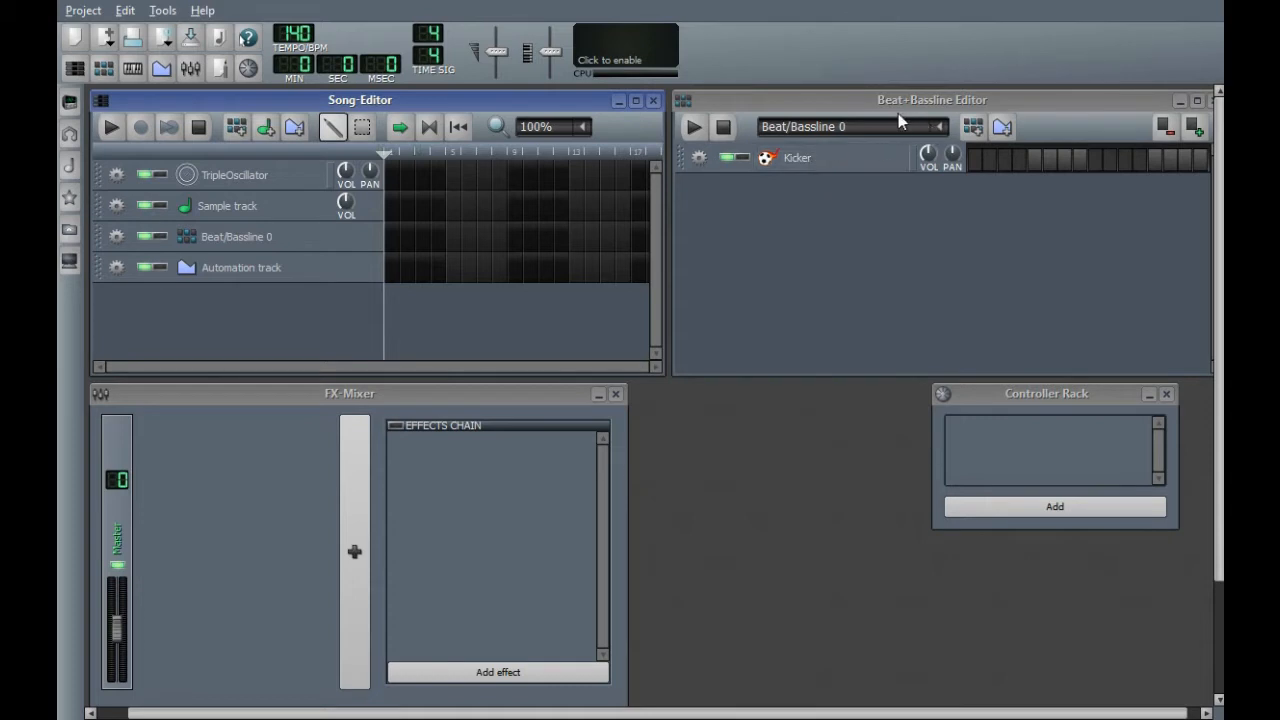
- Enable steps 1, 5, 9 and 13 of the Kicker in Beat/Bassline 0 and play the pattern briefly
click(977, 161)
click(1036, 163)
click(1096, 163)
click(1156, 161)
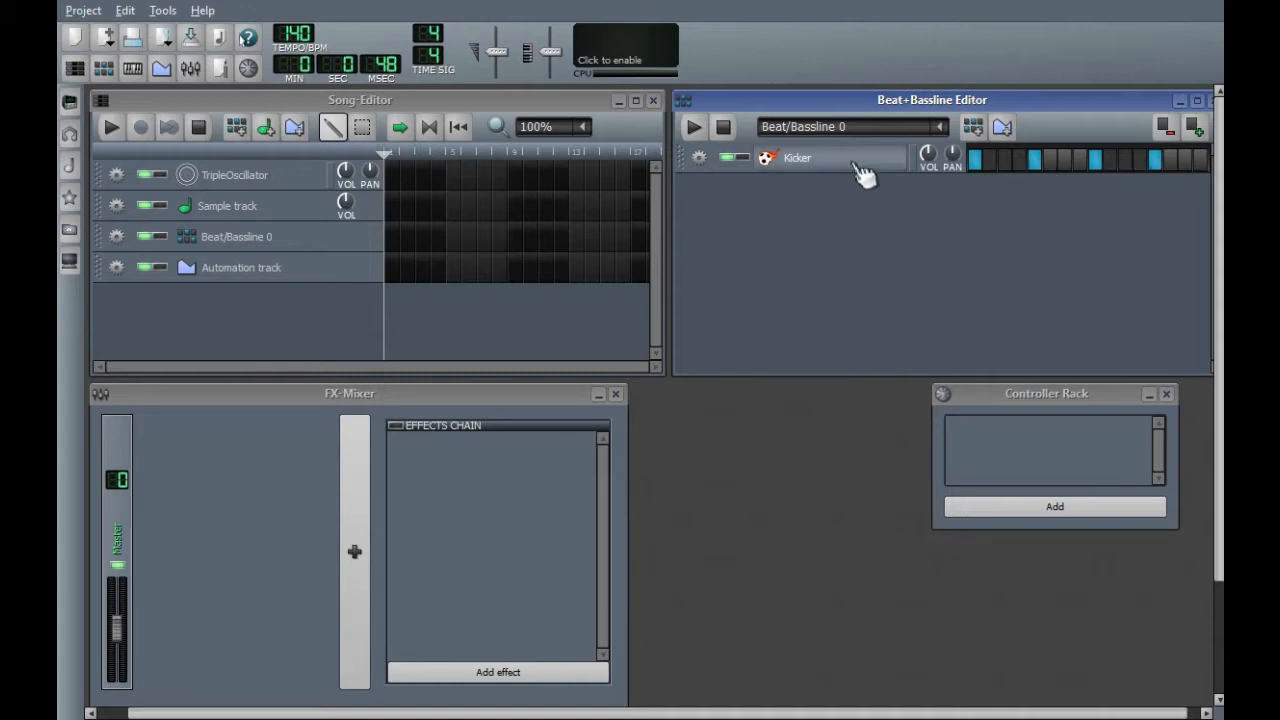
click(692, 128)
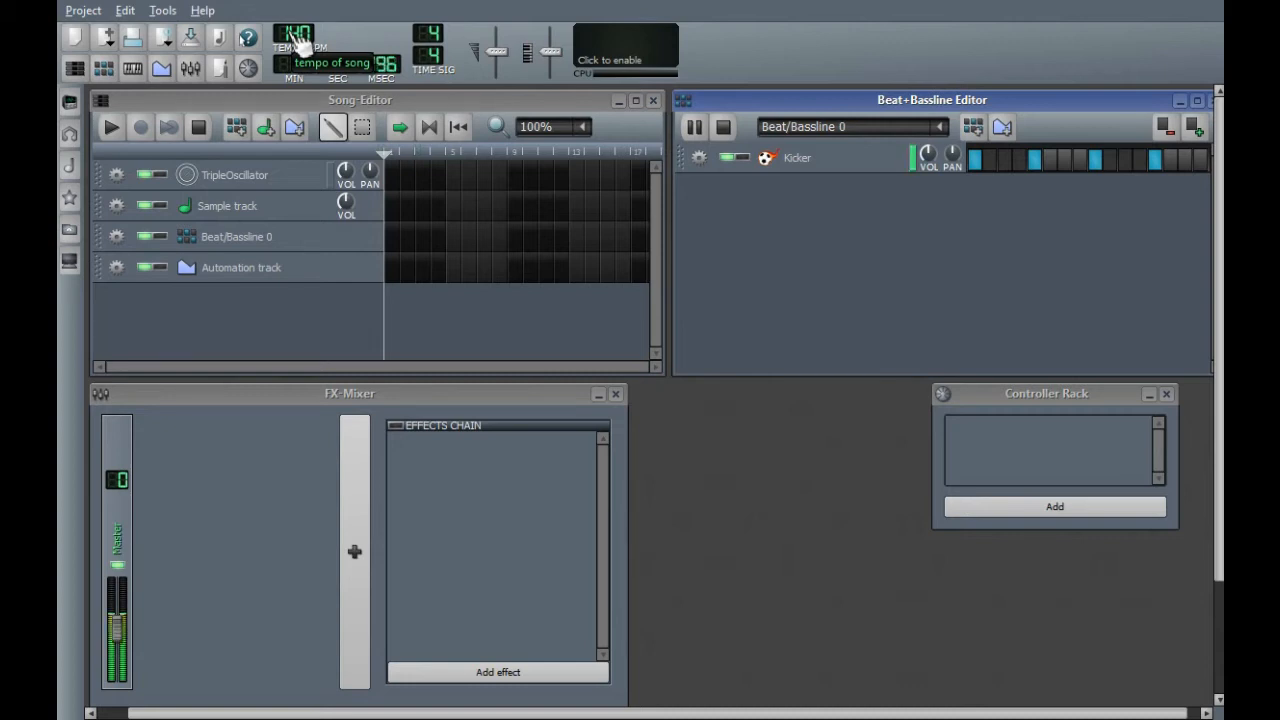
click(693, 126)
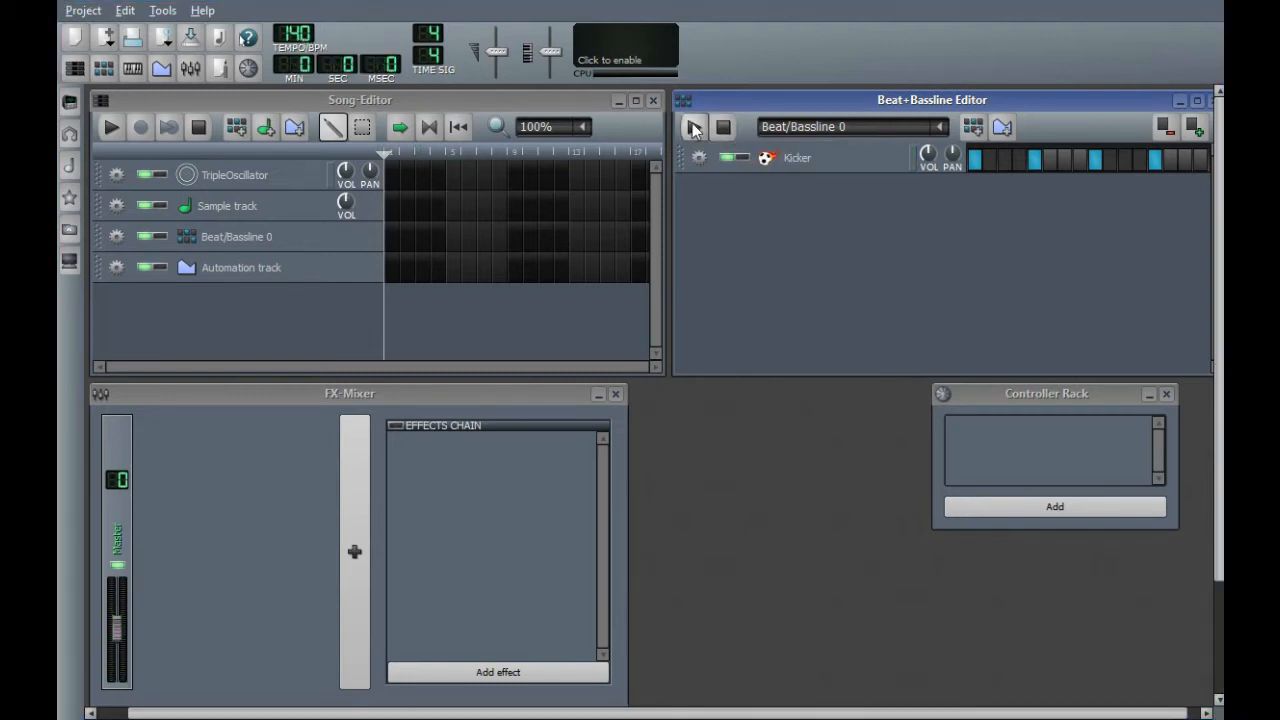
- Lower the song tempo to 90 BPM while listening to the Kicker beat, and stop the playback
scroll(295, 40, down, 2)
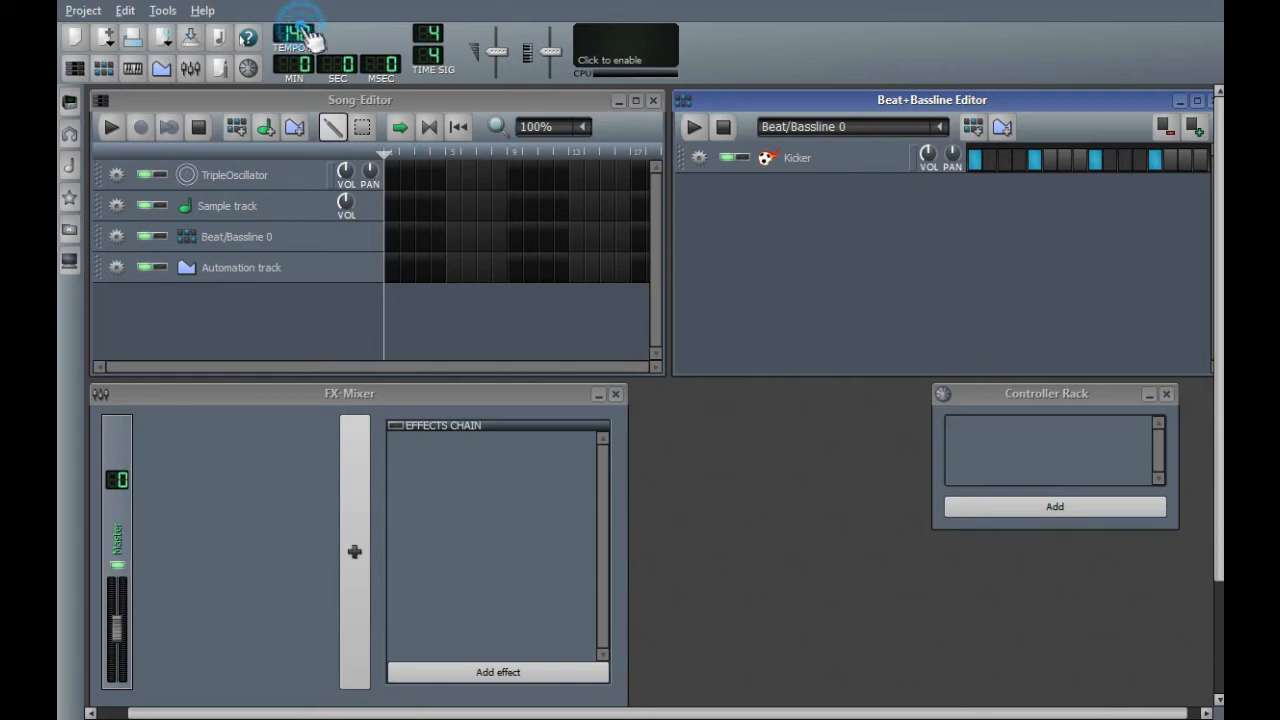
scroll(288, 40, down, 20)
scroll(312, 40, down, 13)
click(700, 129)
scroll(300, 44, down, 7)
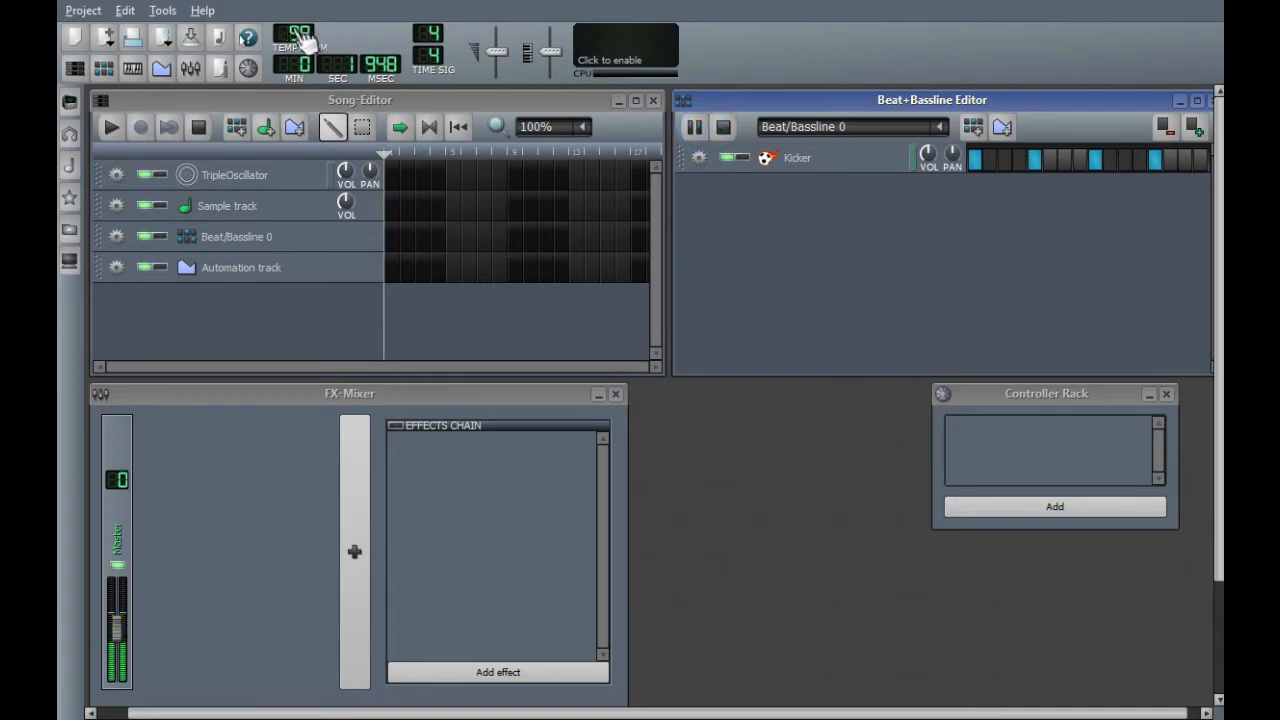
scroll(300, 48, down, 3)
scroll(300, 46, down, 2)
scroll(302, 44, down, 1)
click(723, 127)
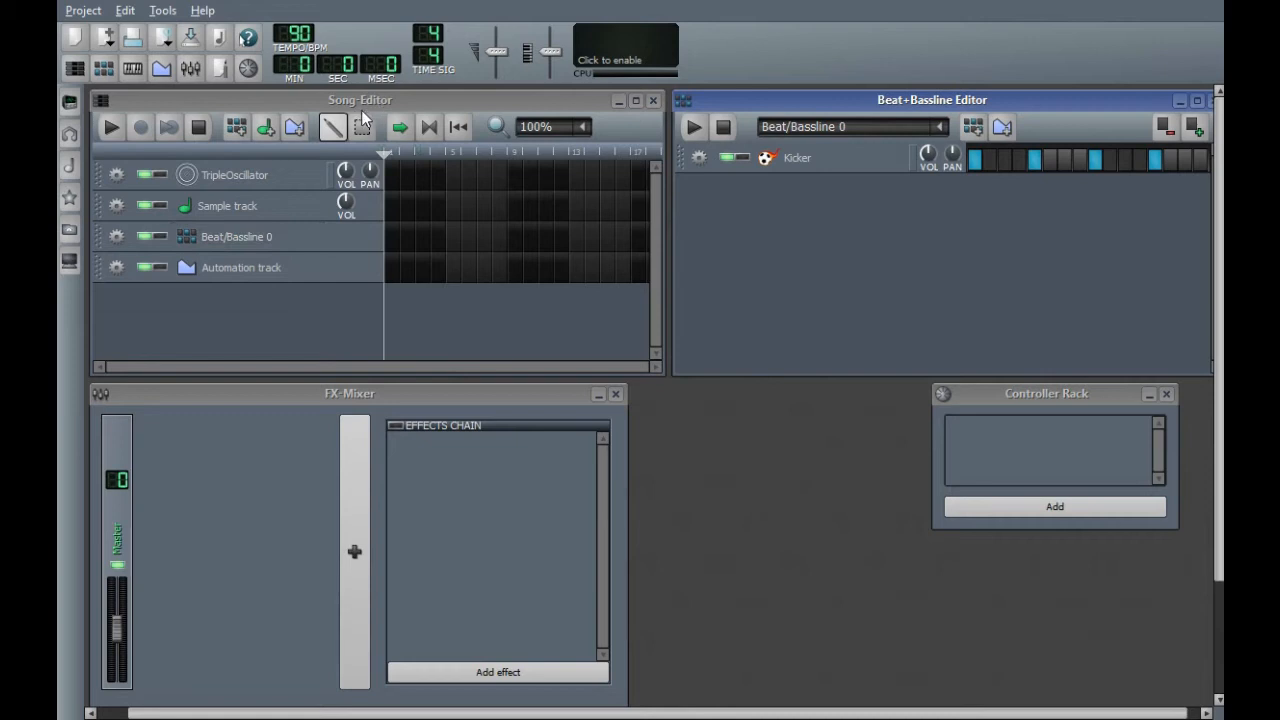
- Play the empty song briefly and return the playhead to the start of the timeline
click(121, 129)
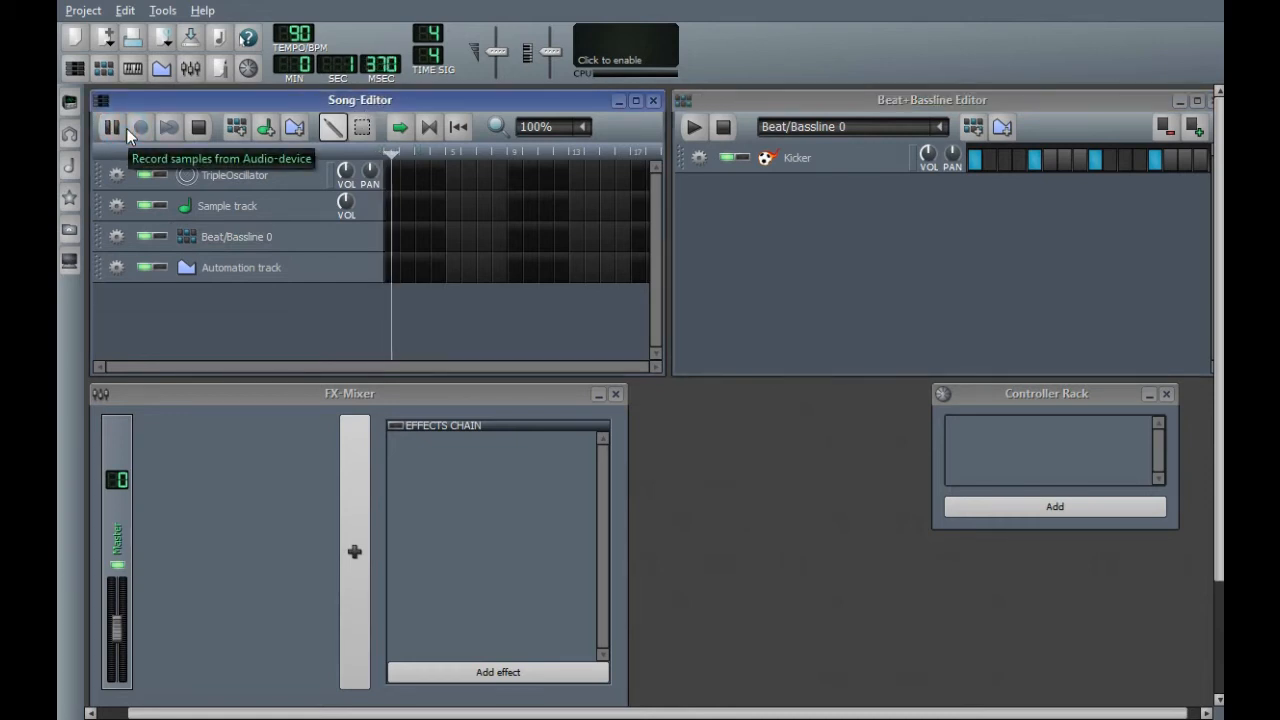
click(125, 128)
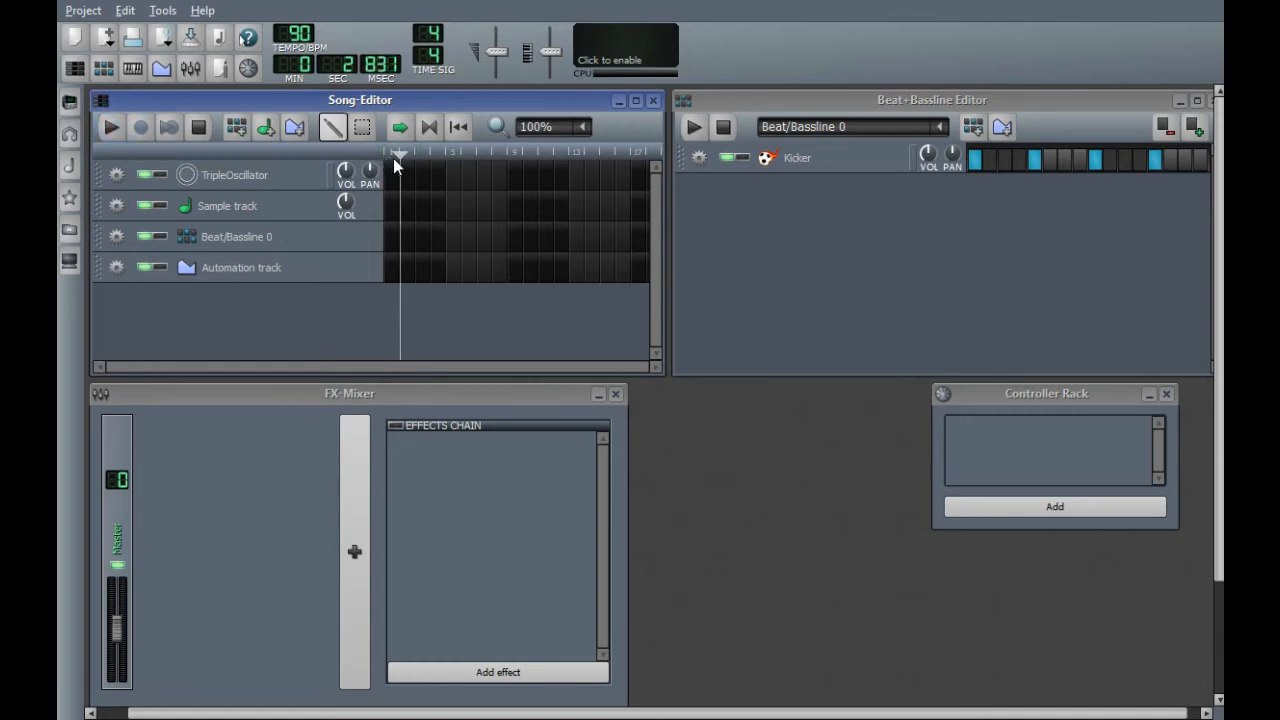
drag(403, 153, 367, 155)
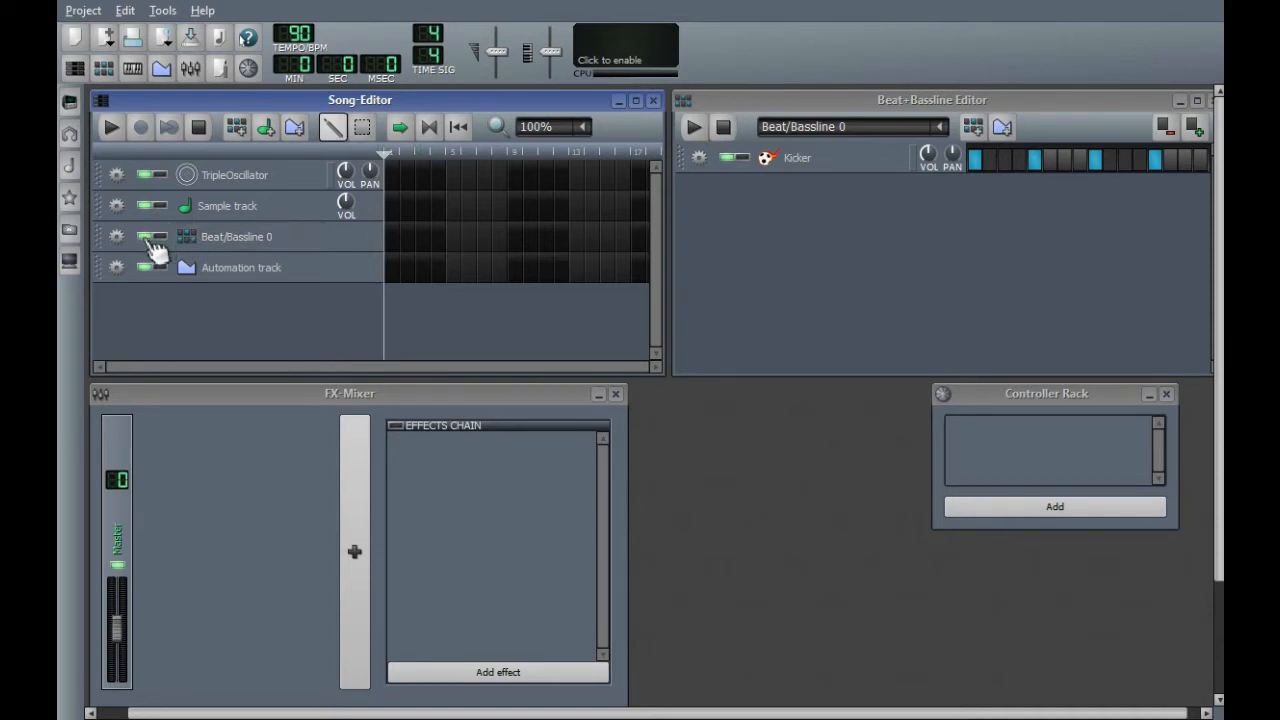
- Place Beat/Bassline 0 blocks in bars 1 and 2 of the song and listen to each
click(391, 236)
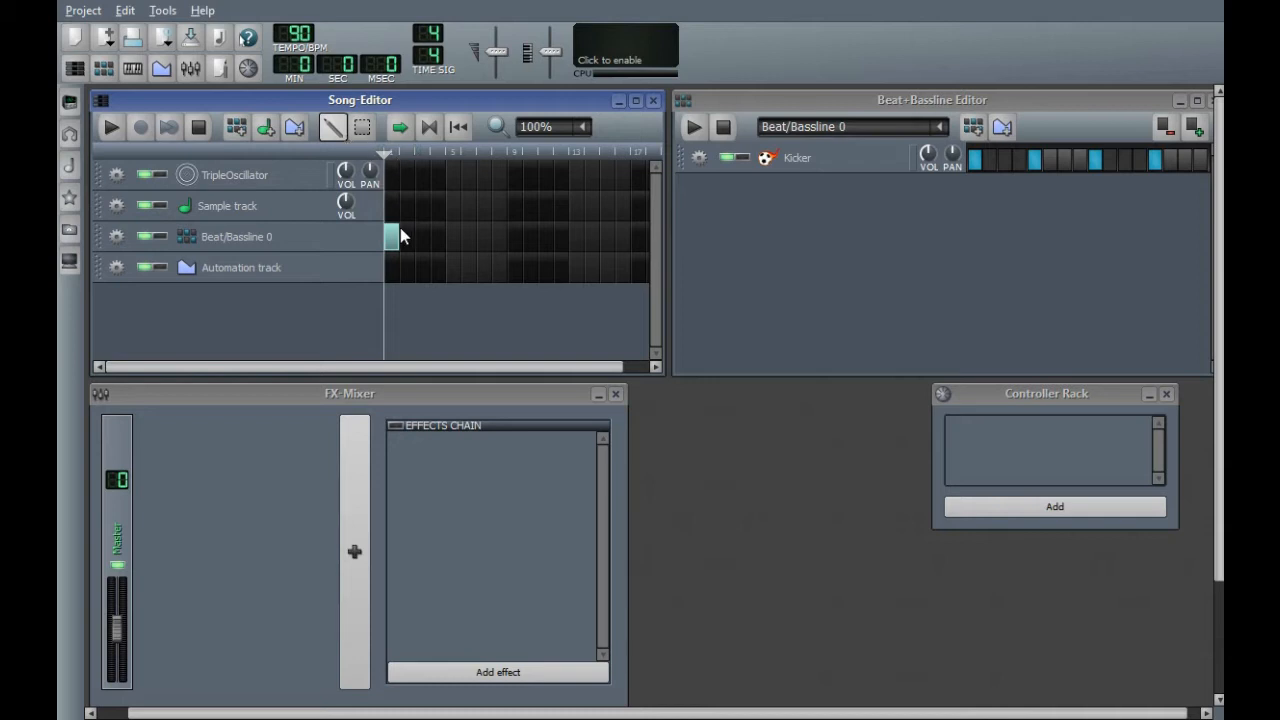
click(110, 128)
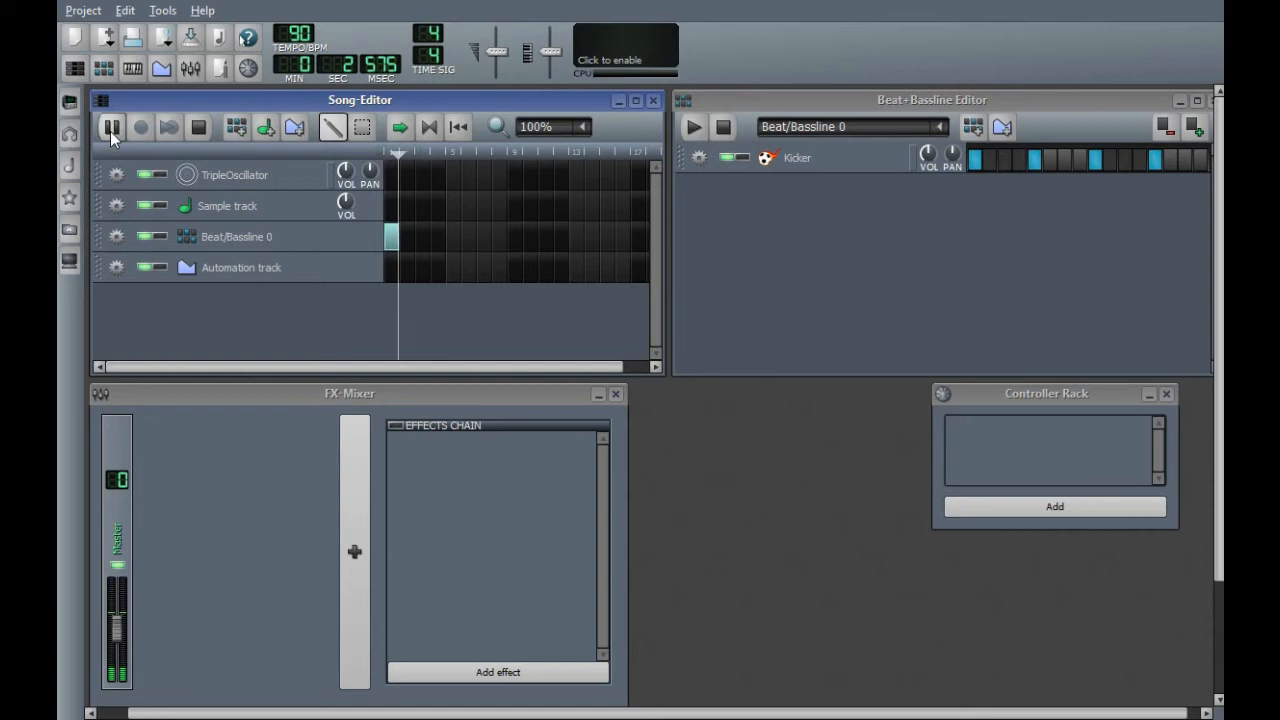
click(110, 128)
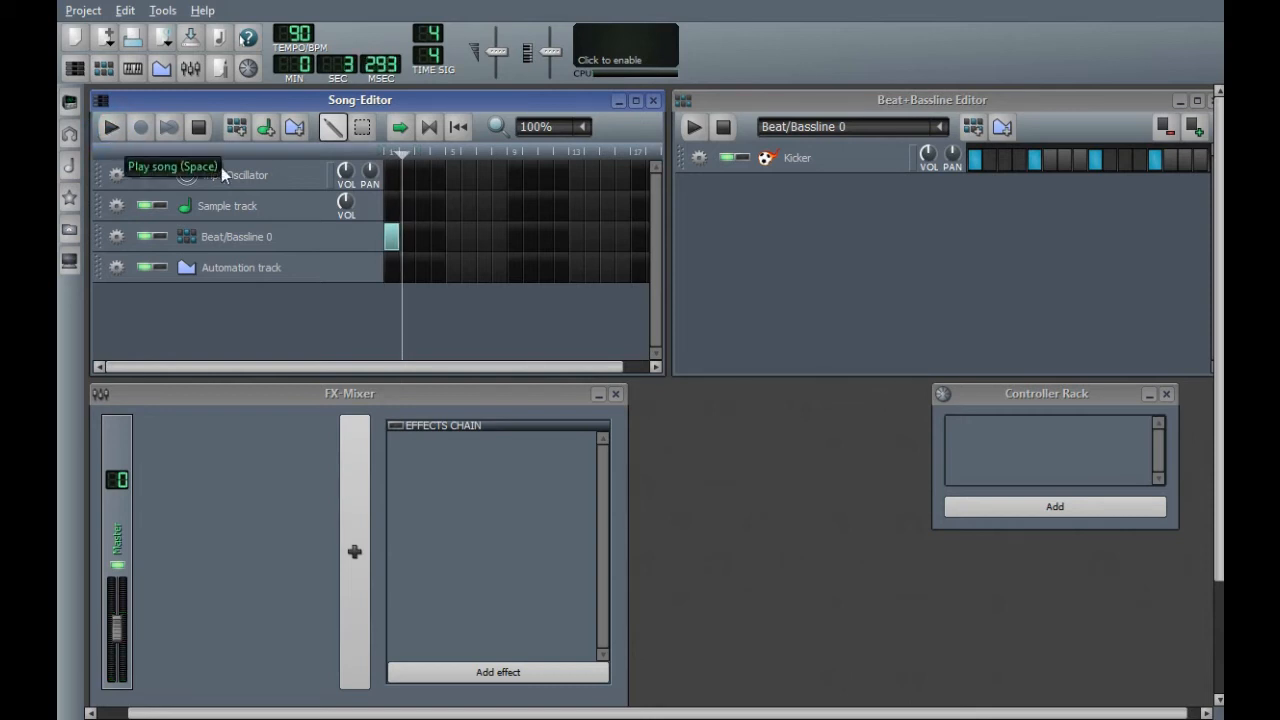
click(412, 244)
click(113, 130)
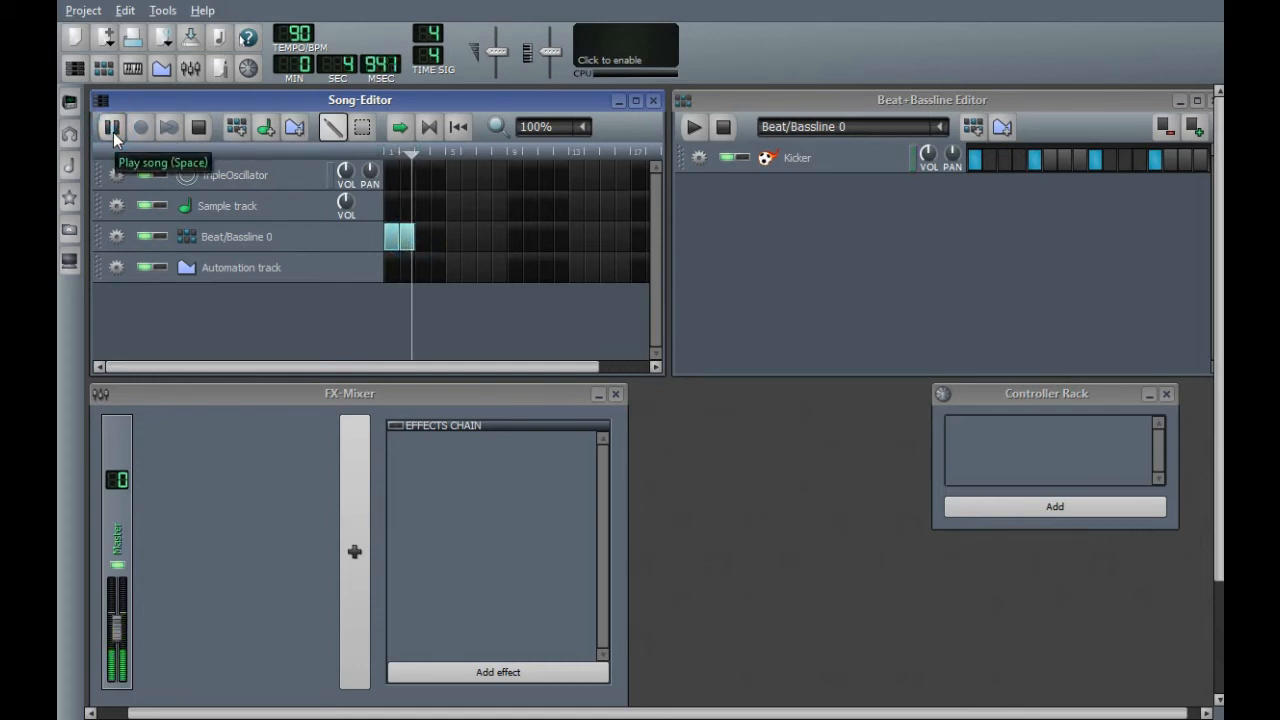
click(113, 131)
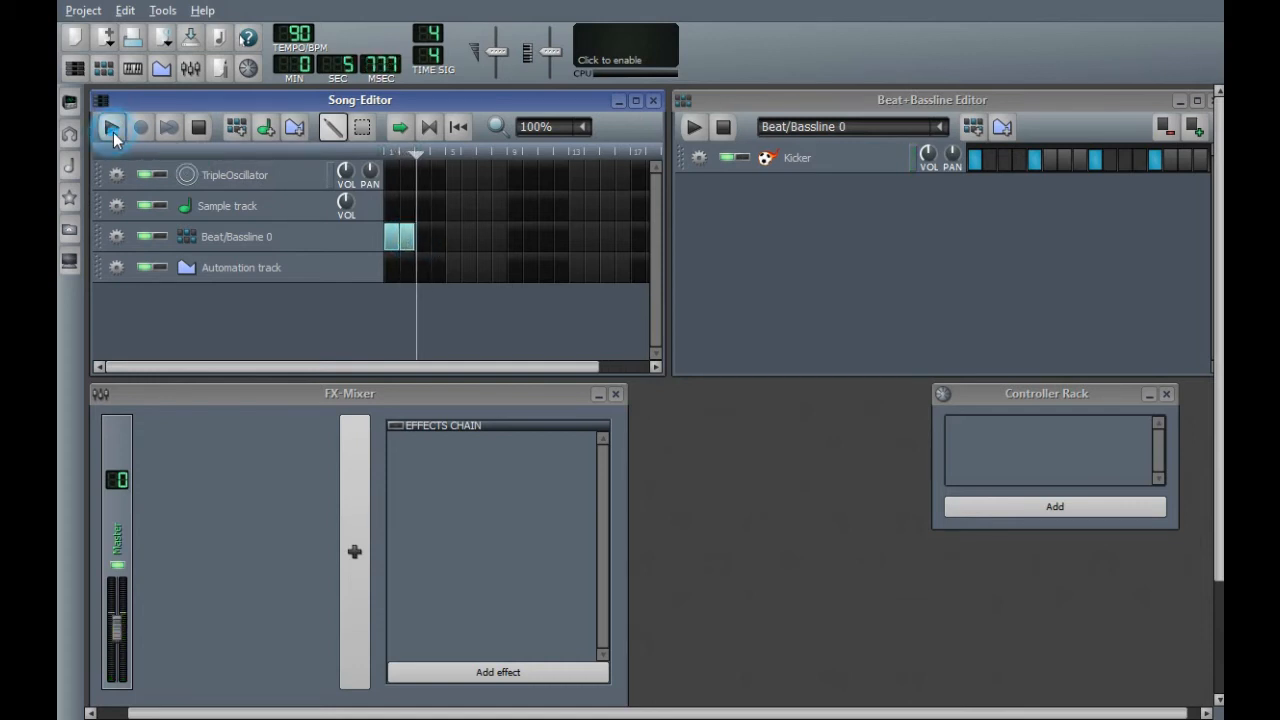
- Delete both Beat/Bassline 0 blocks from the song
right_click(402, 246)
click(435, 268)
click(412, 240)
right_click(412, 240)
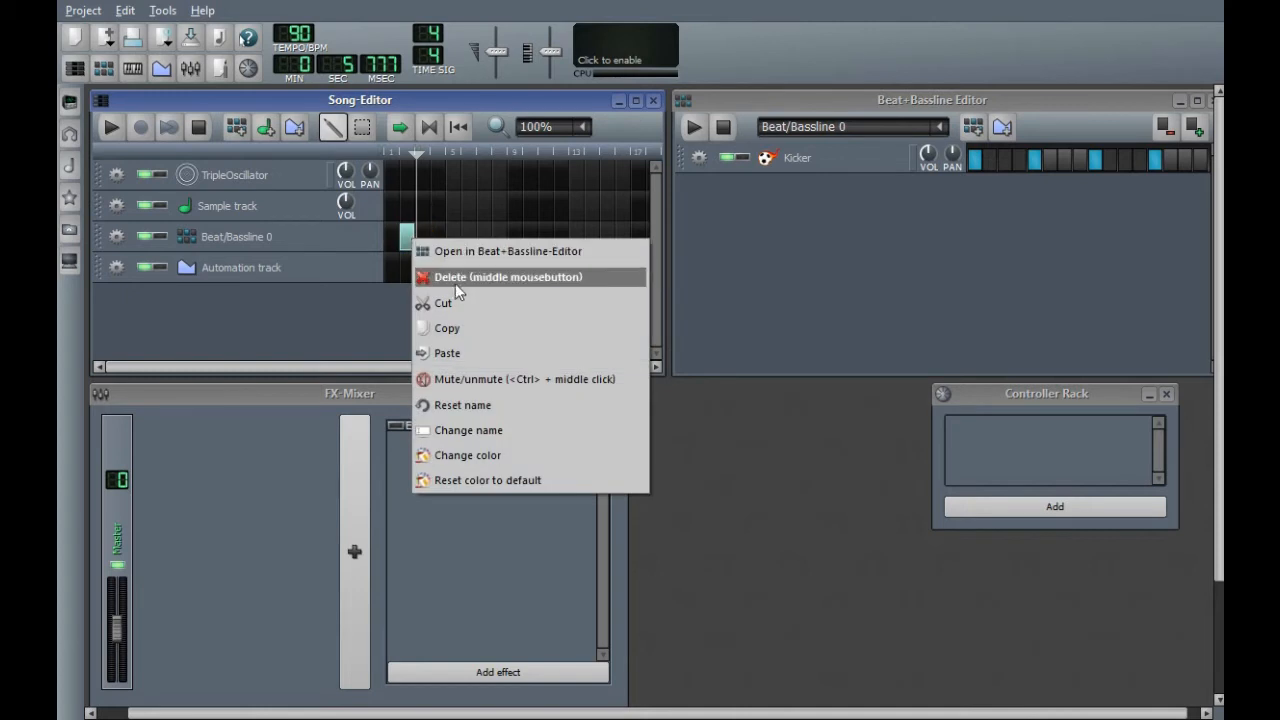
click(459, 278)
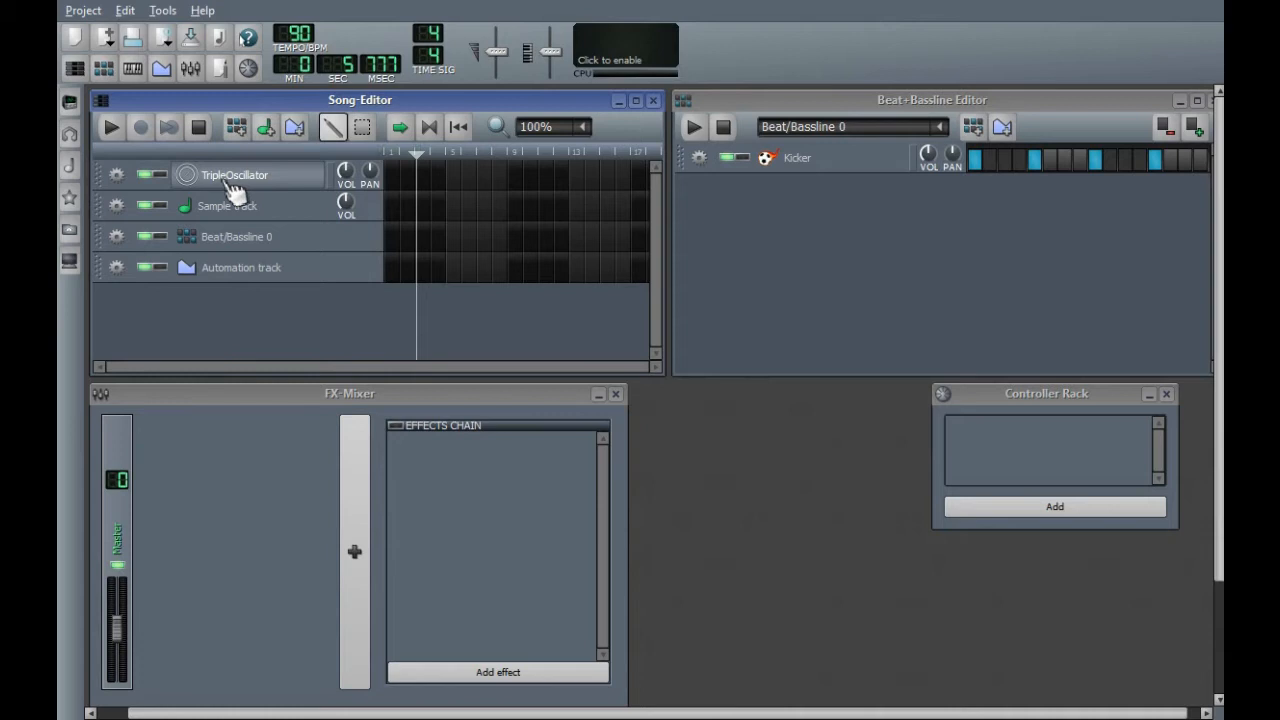
- Add an empty pattern to bar 1 of the TripleOscillator track and show it in the piano roll, moved fully into view
click(391, 173)
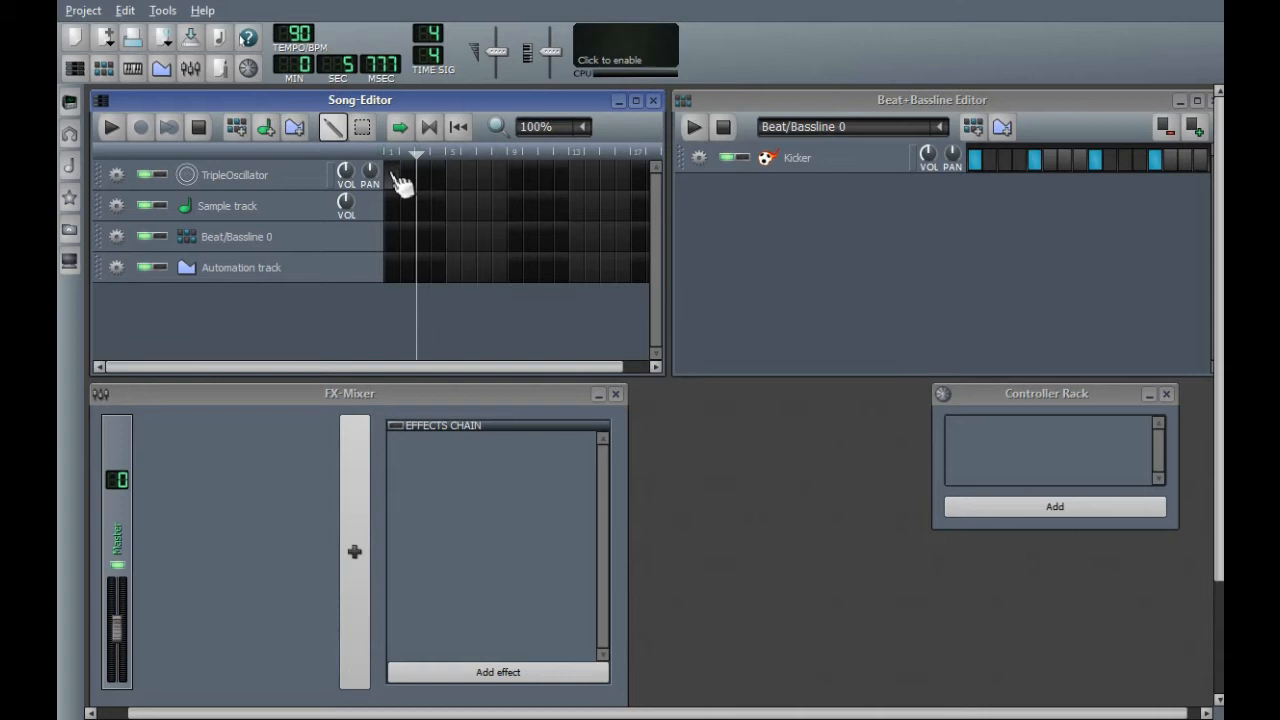
right_click(397, 180)
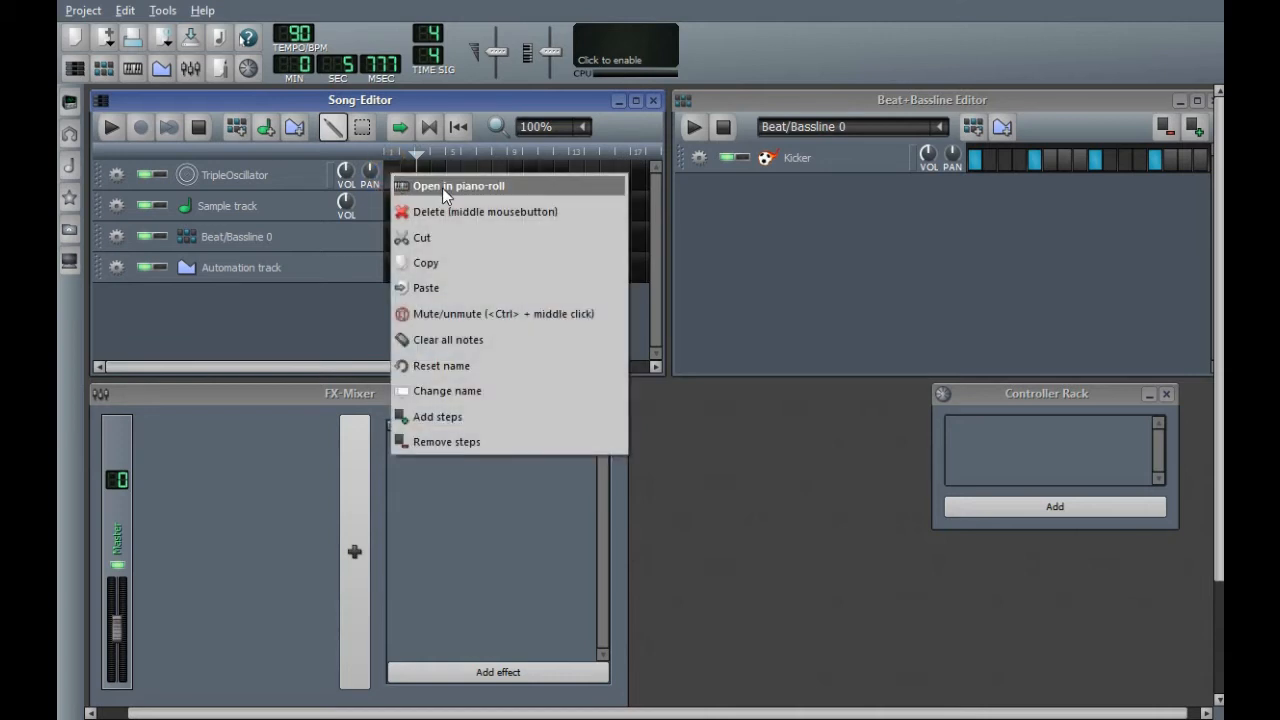
click(442, 187)
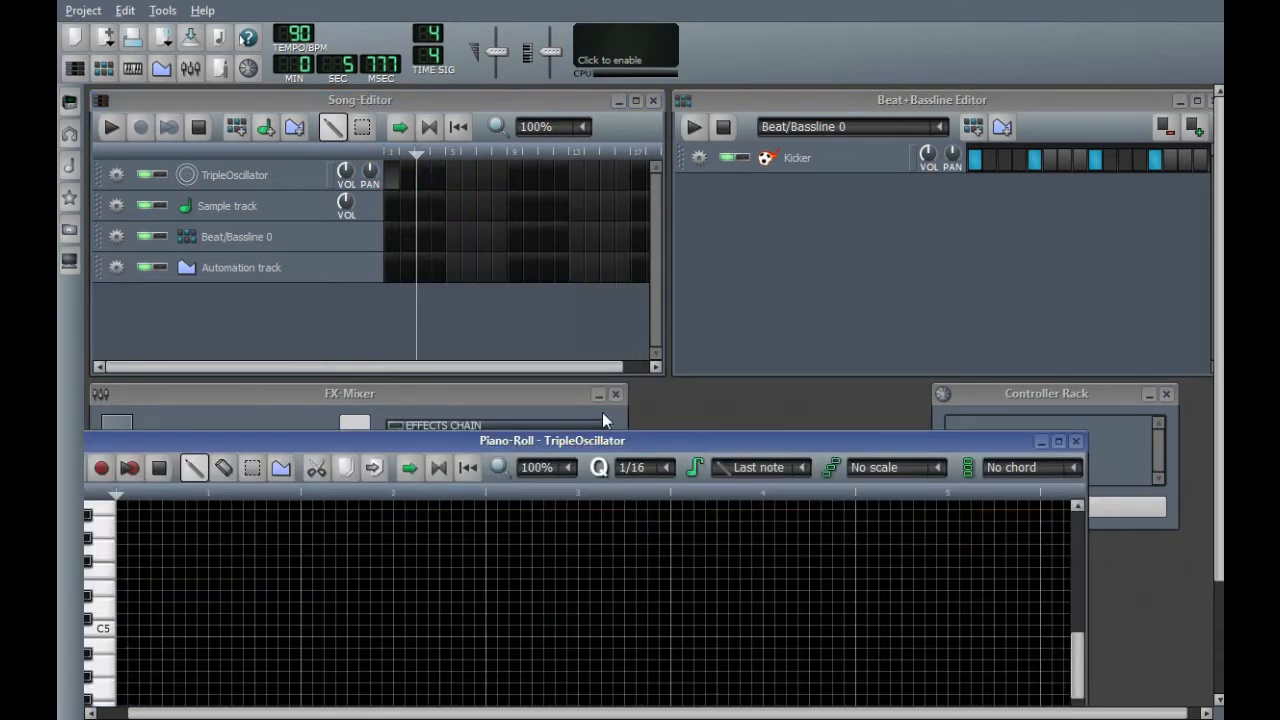
drag(612, 443, 671, 153)
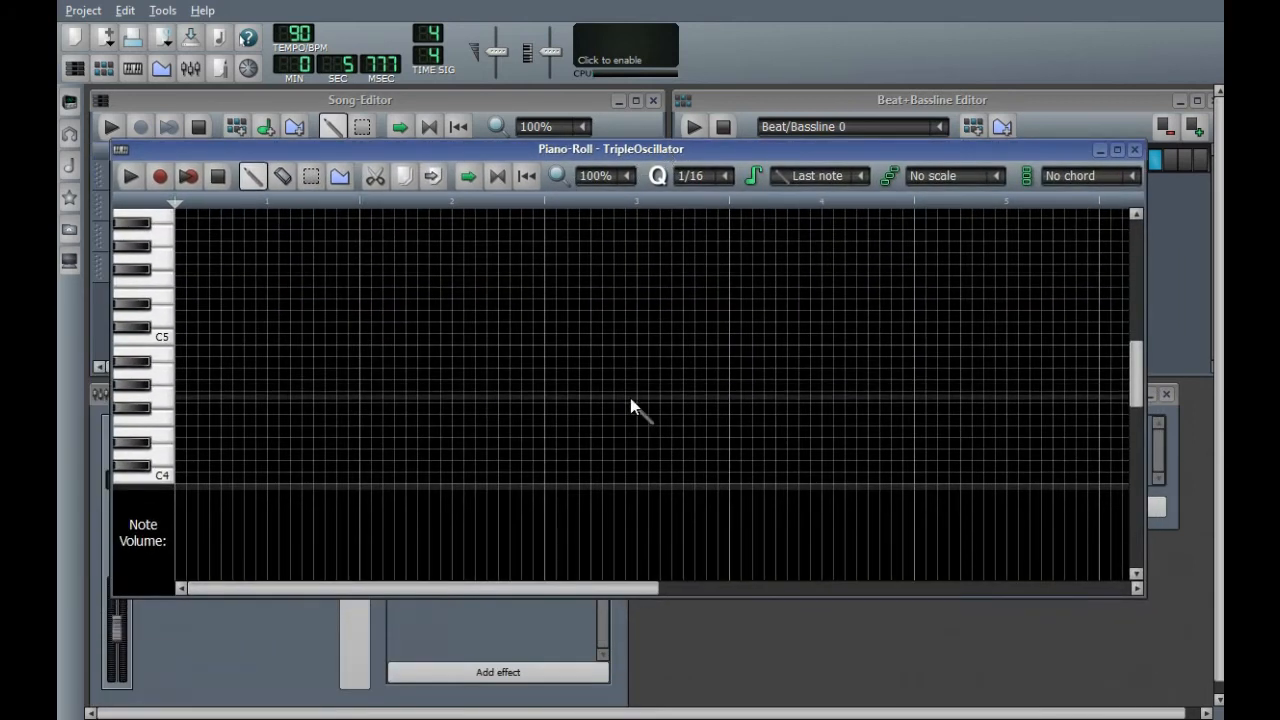
- Look through the piano roll's octaves for the TripleOscillator pattern and close it
scroll(571, 394, up, 5)
scroll(546, 380, down, 7)
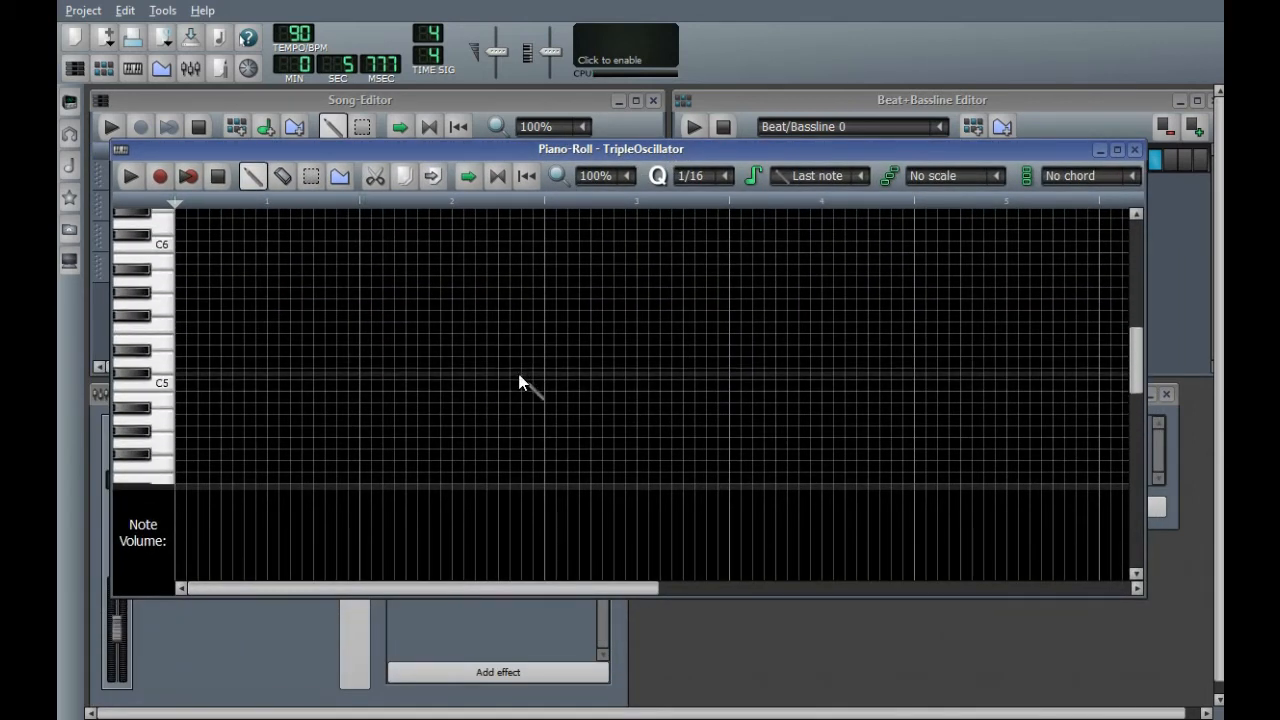
scroll(532, 403, down, 2)
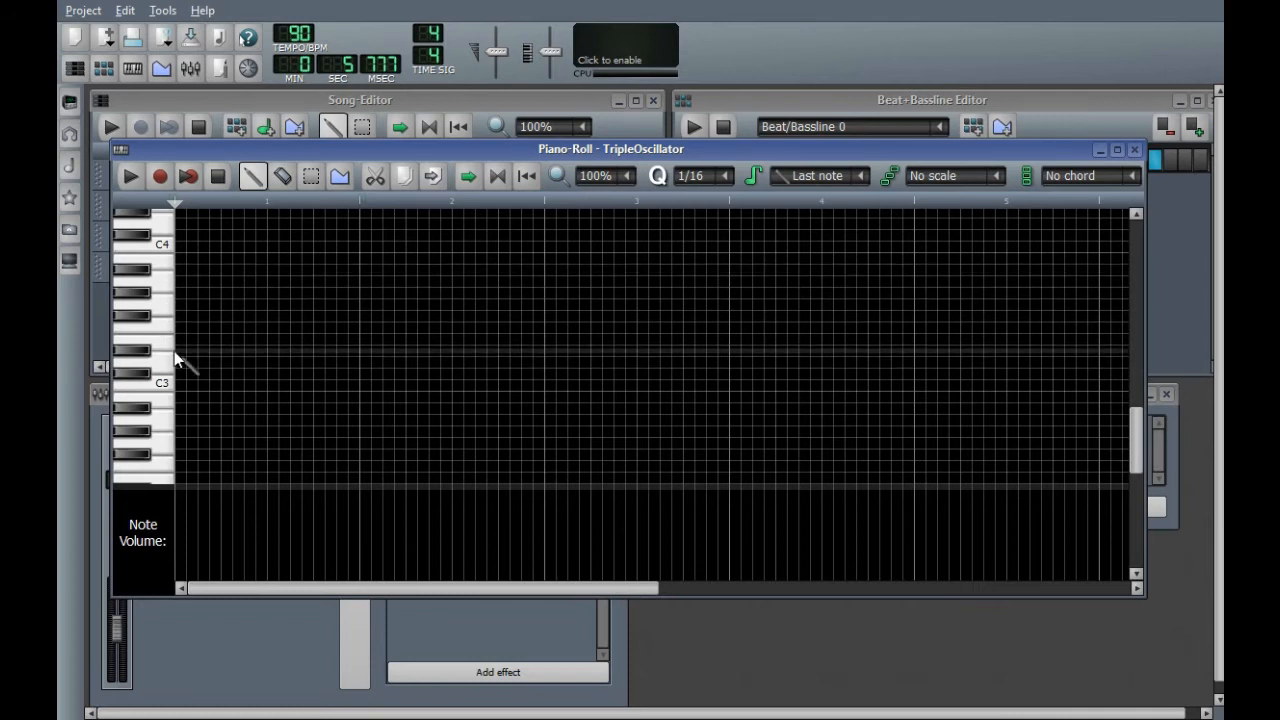
scroll(165, 383, down, 1)
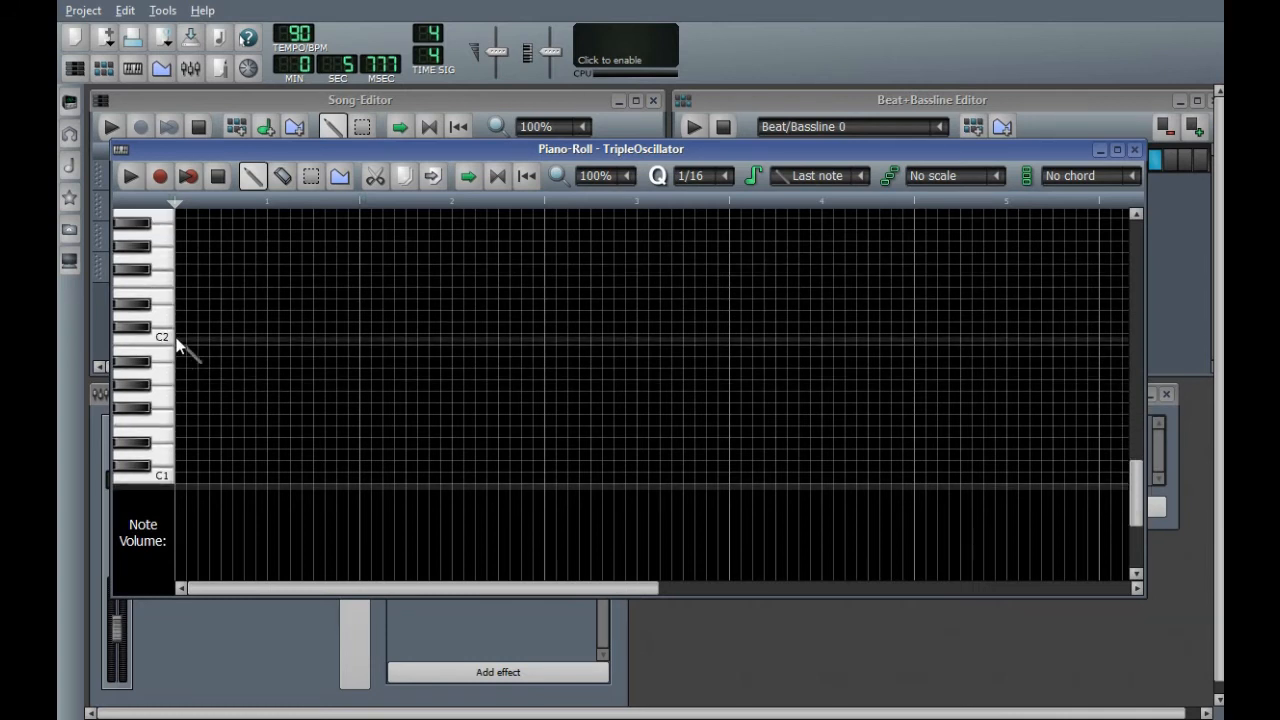
scroll(241, 373, down, 1)
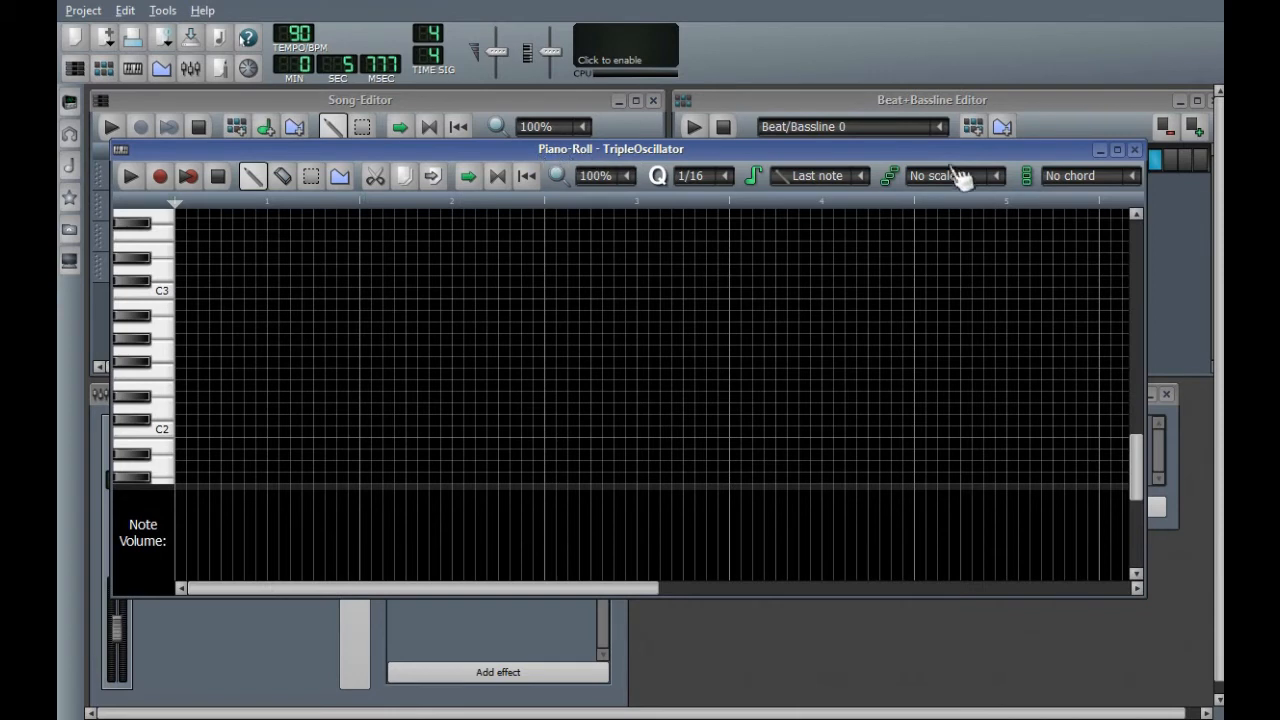
click(1135, 151)
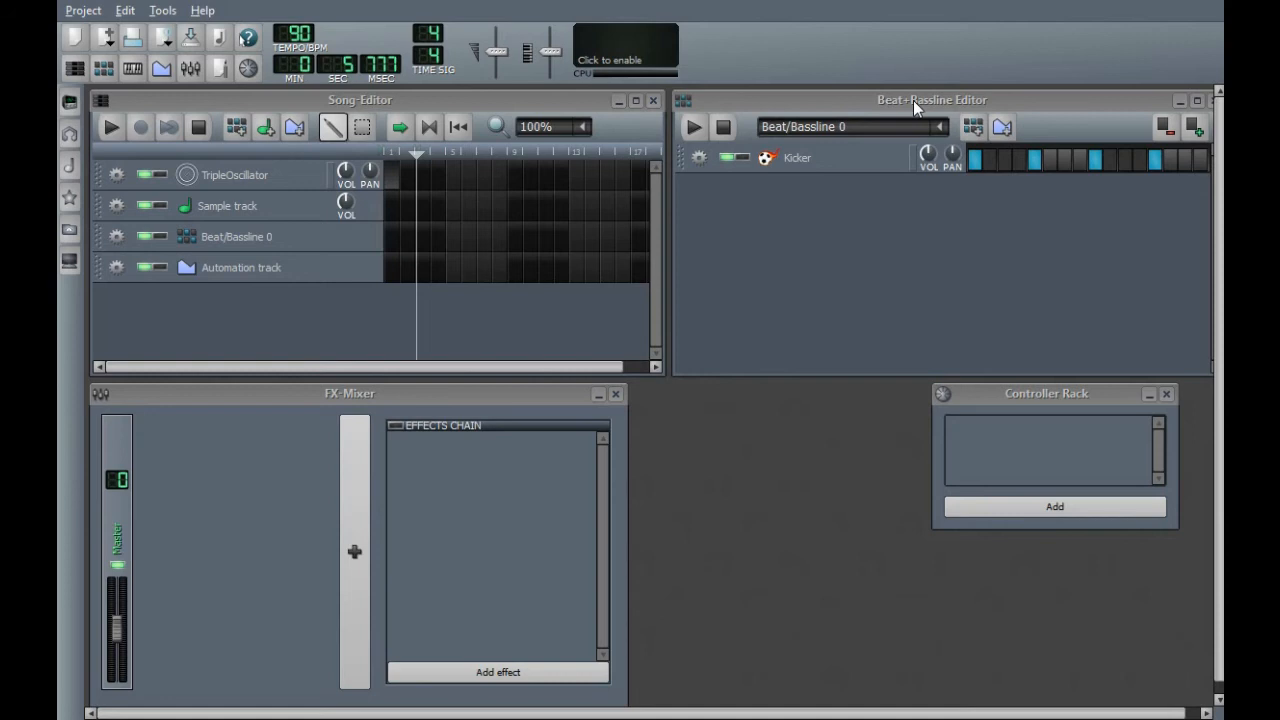
- Open the Kicker's beat pattern in the piano roll to examine its notes
right_click(988, 162)
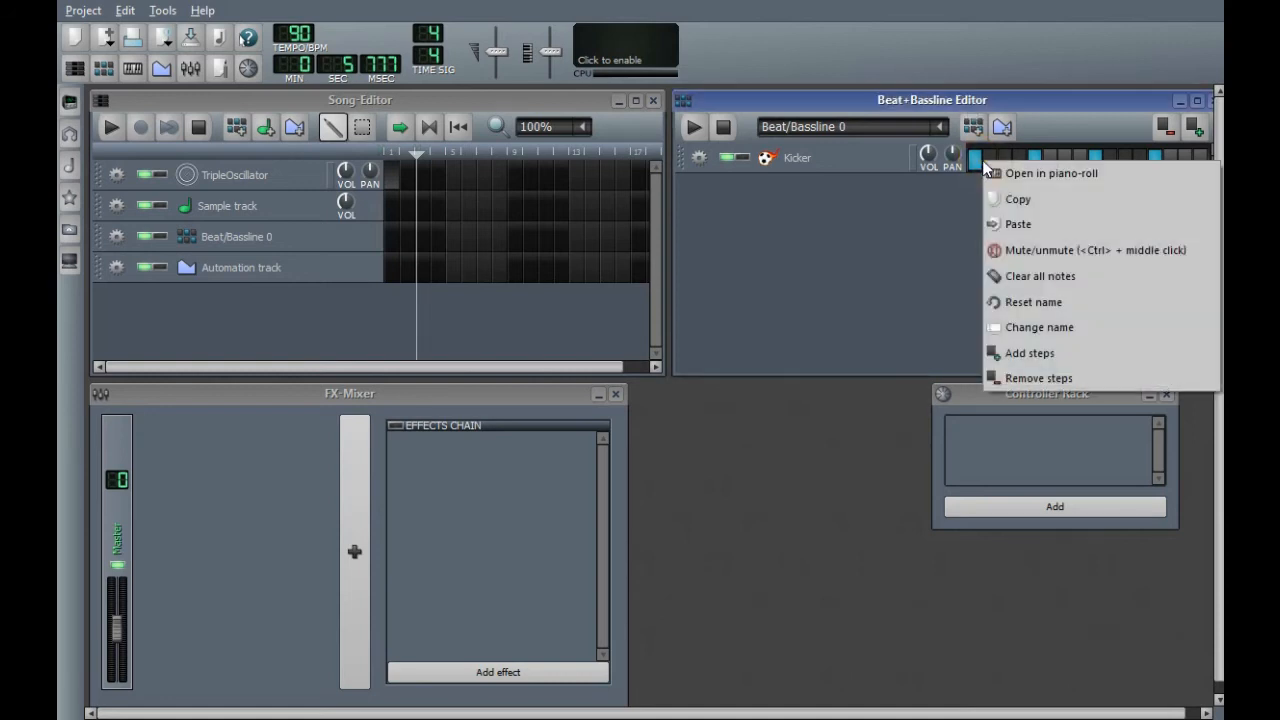
click(1035, 176)
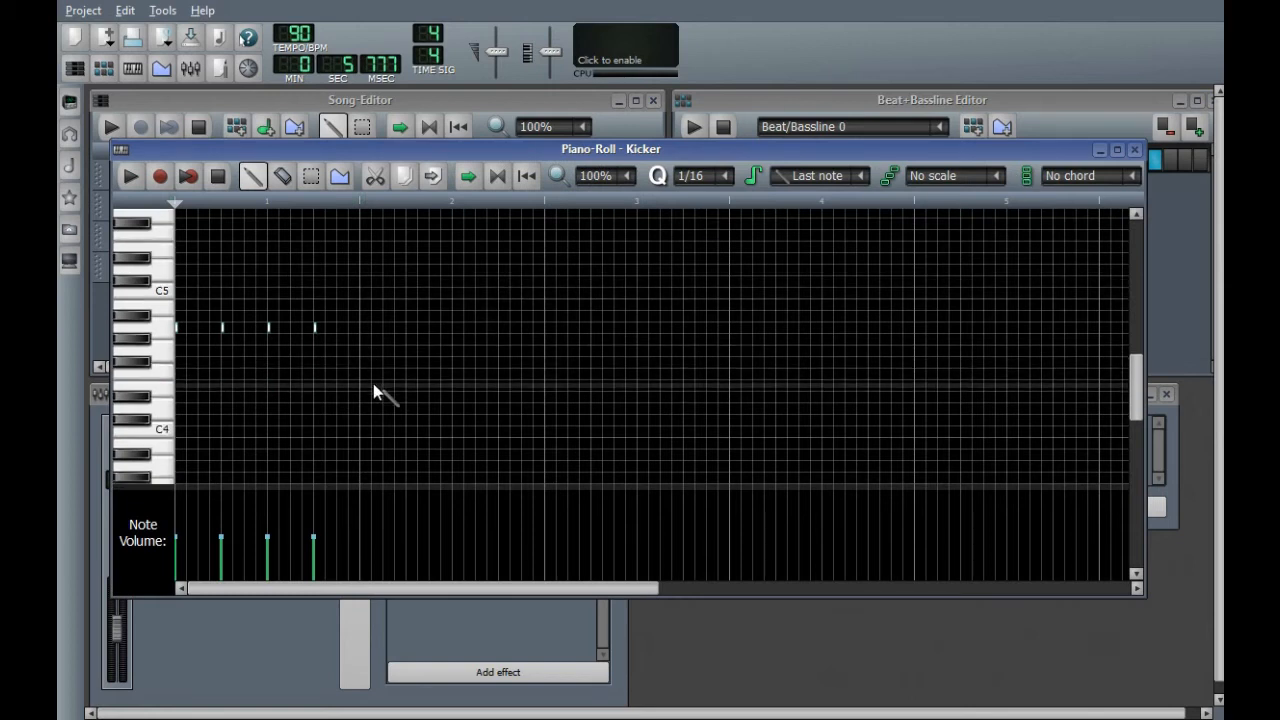
scroll(376, 389, up, 2)
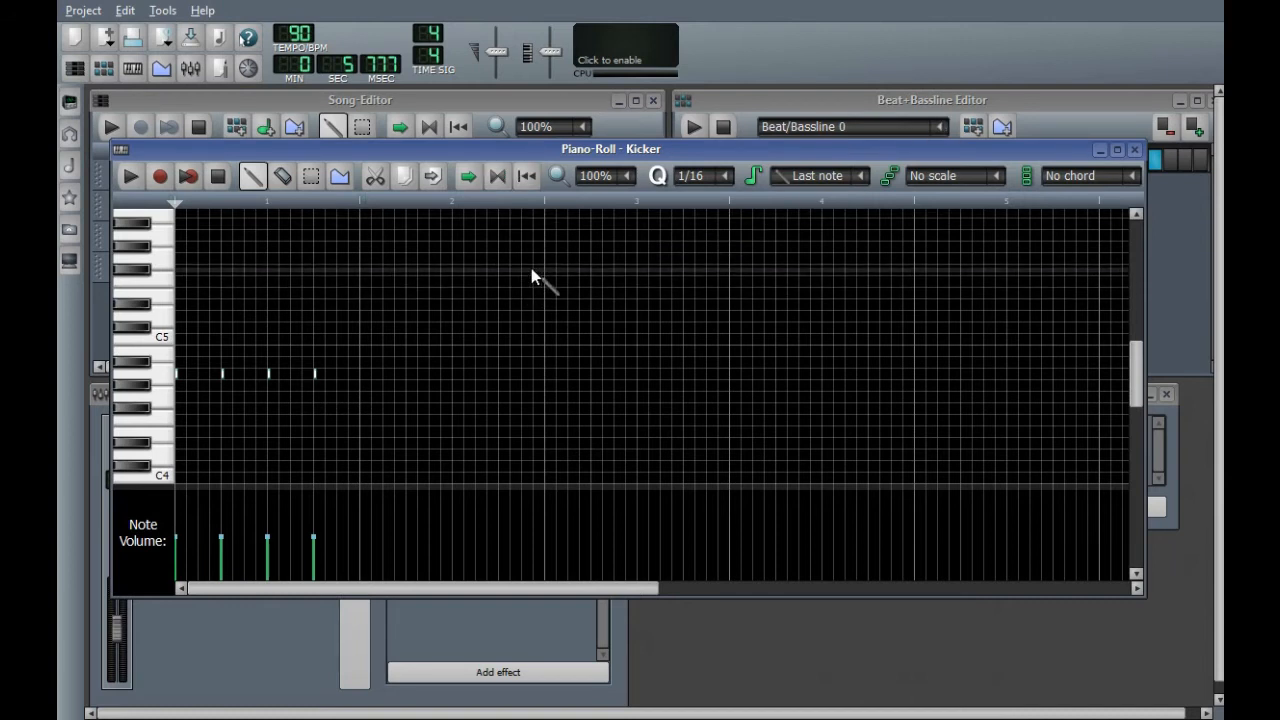
- Try one short and one longer F5 note in the Kicker pattern, listen to them, and close the piano roll
click(185, 282)
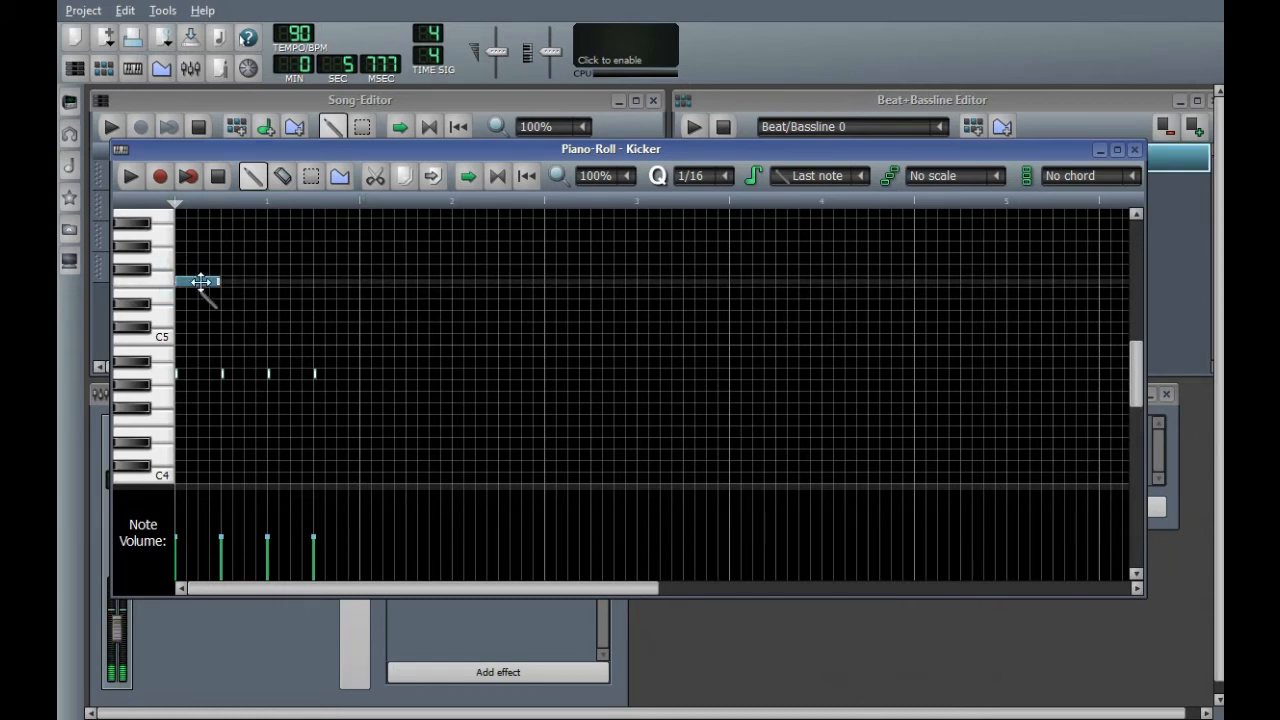
click(271, 283)
drag(312, 281, 428, 282)
click(133, 179)
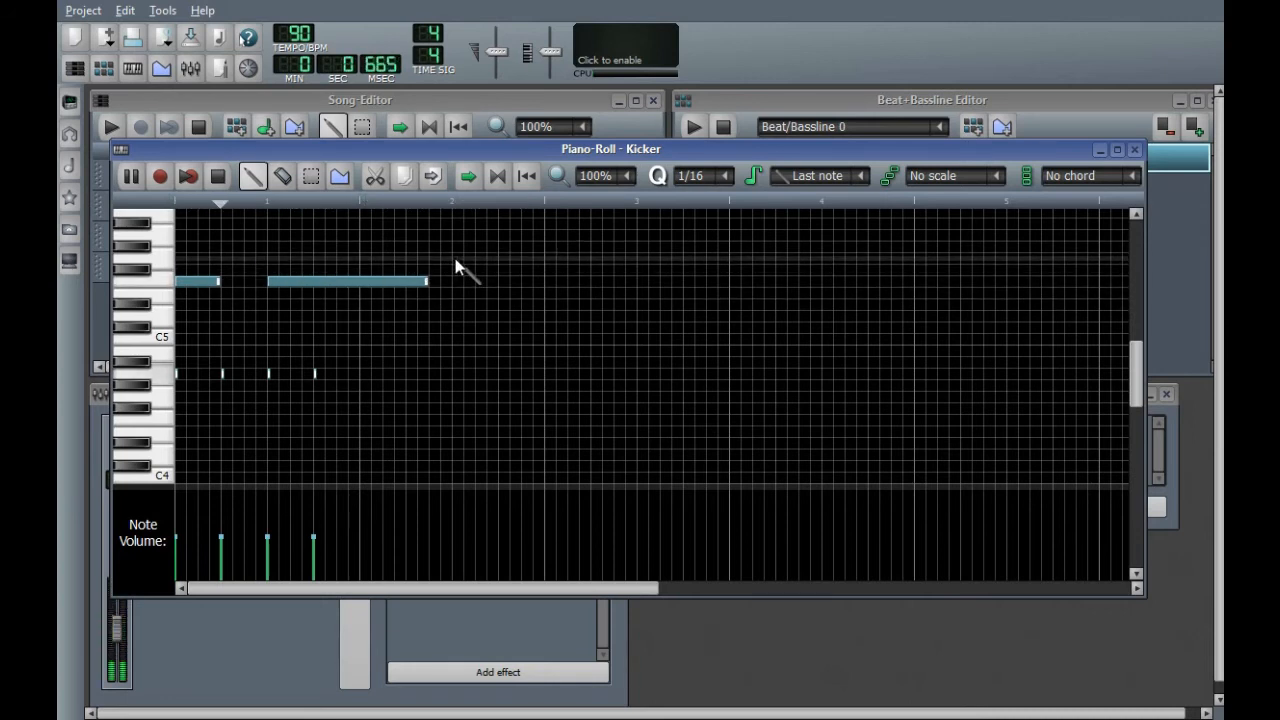
key(space)
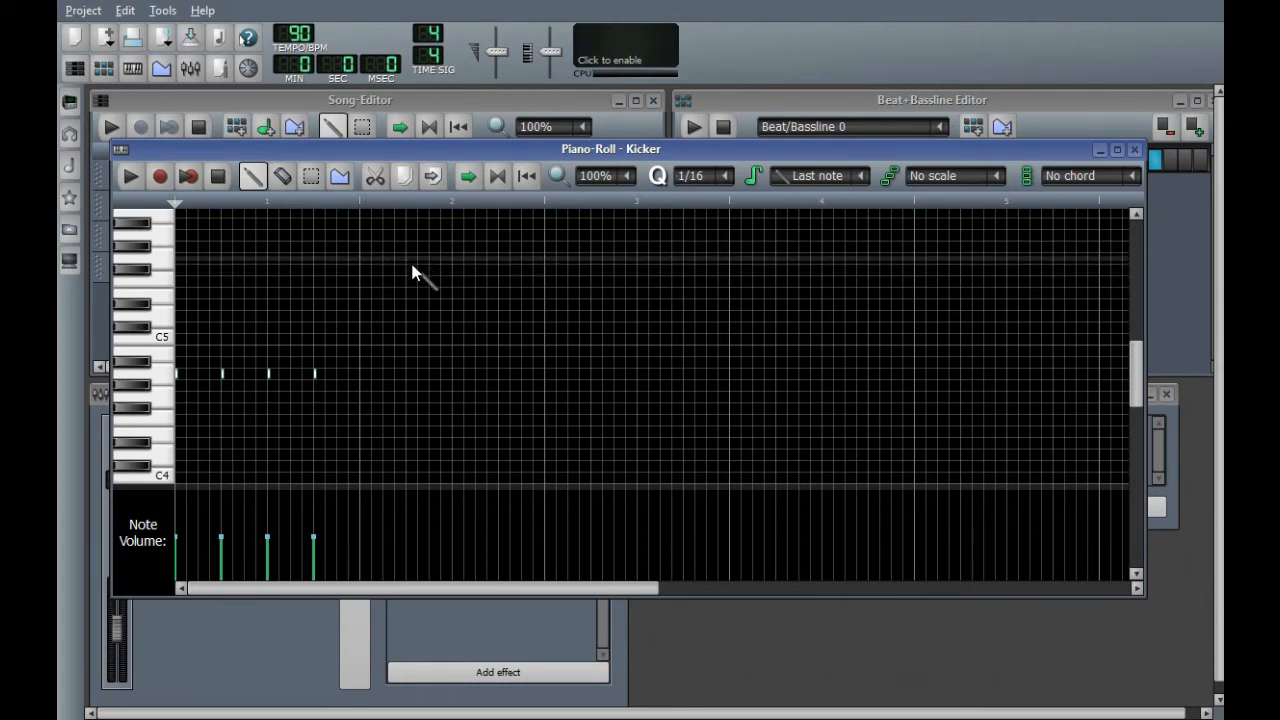
click(1136, 149)
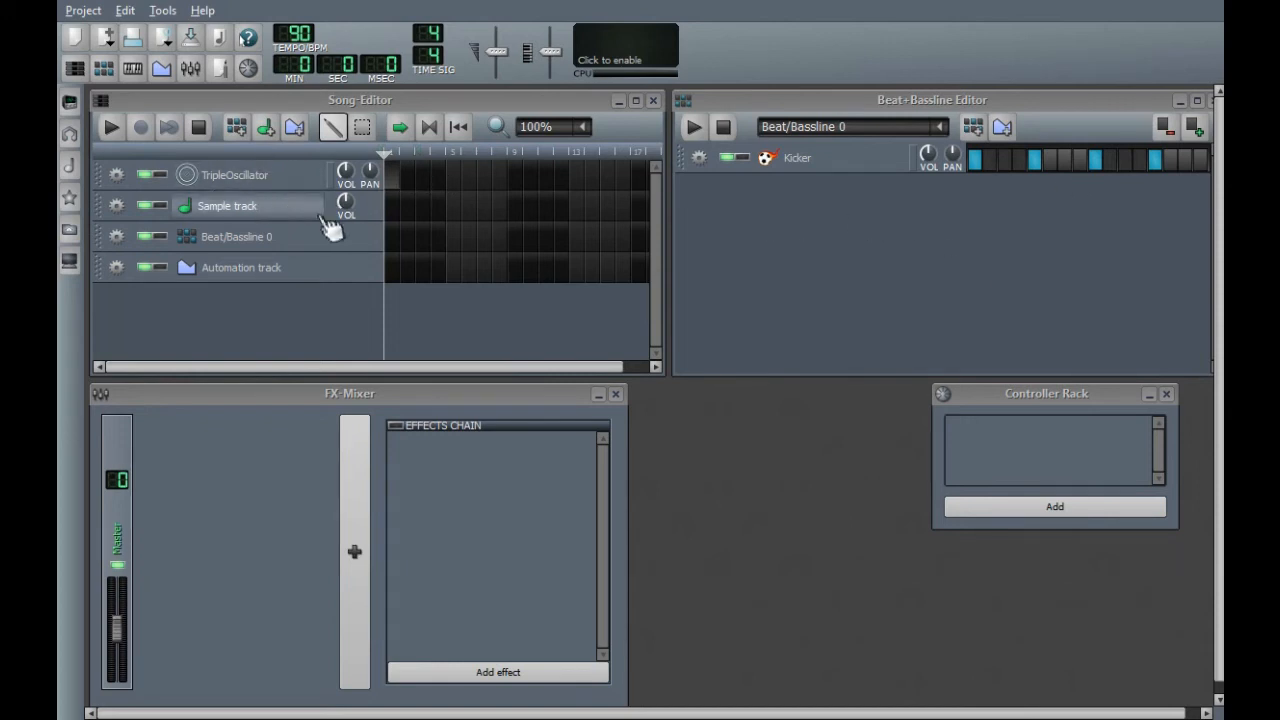
- Open the TripleOscillator pattern in the piano roll, sound the keys around C5 by sweeping down the keyboard, and close it
click(392, 176)
right_click(390, 179)
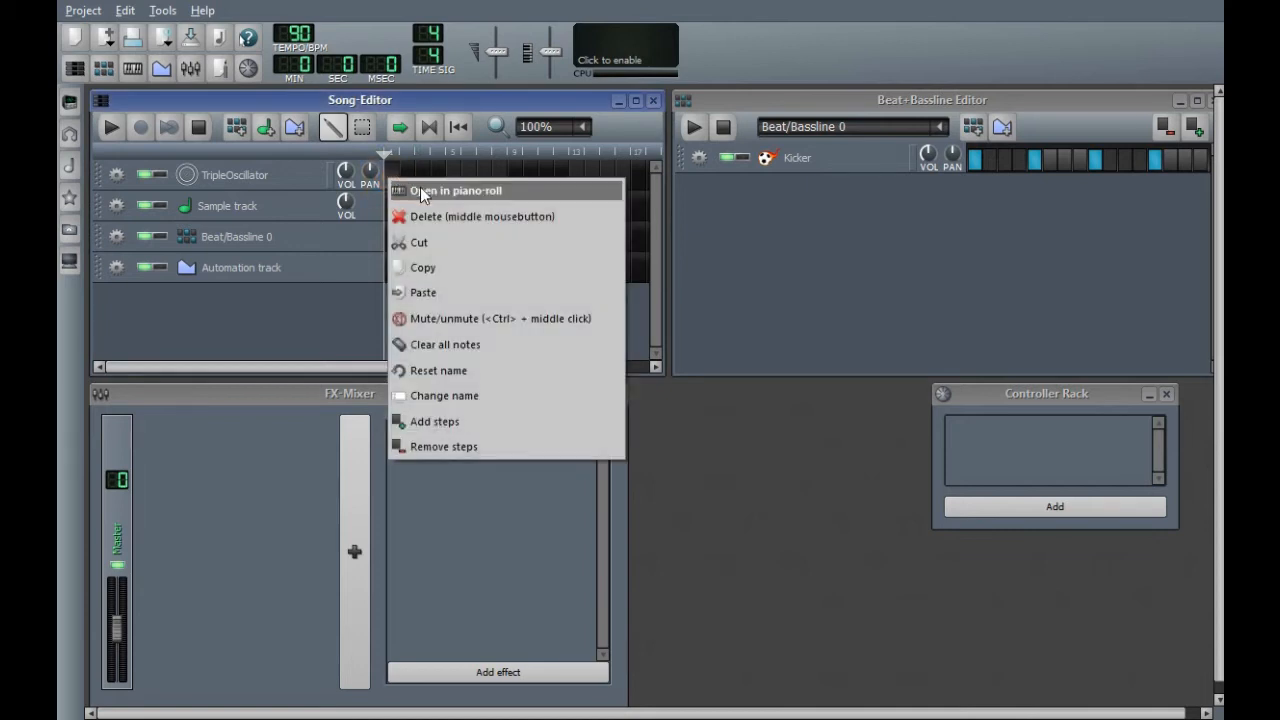
click(420, 190)
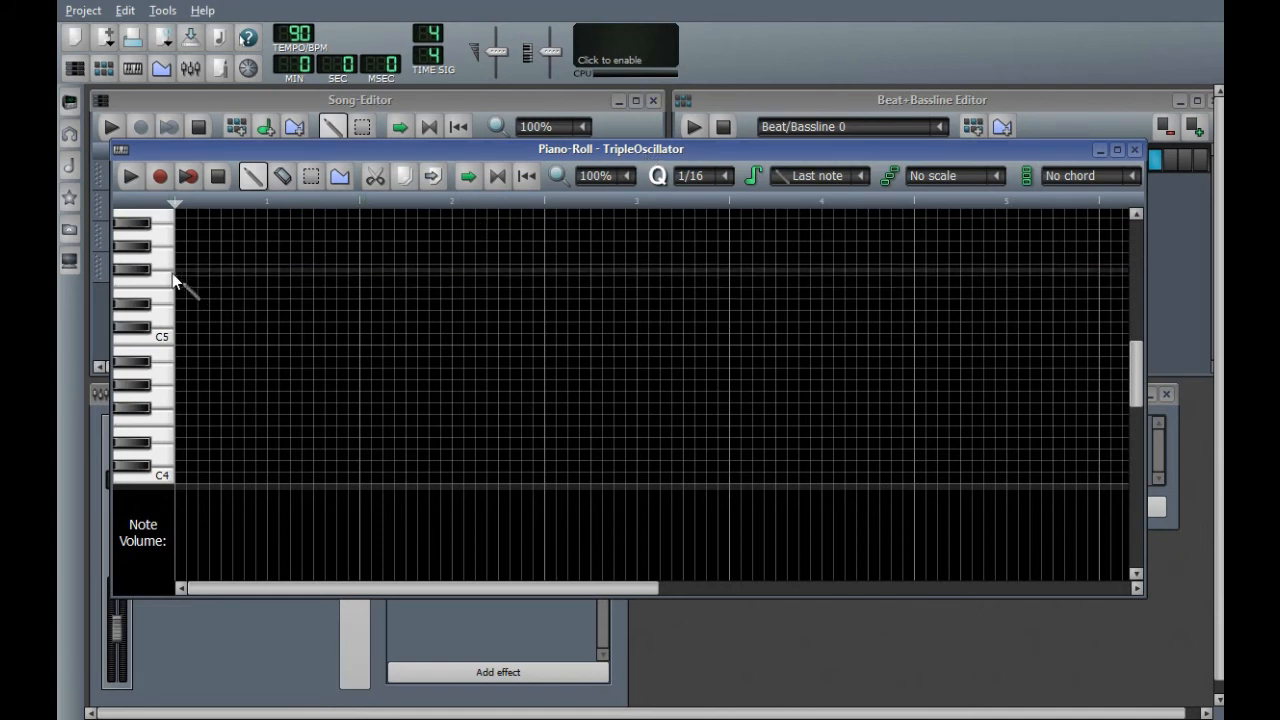
mouse_move(156, 263)
mouse_down()
mouse_move(143, 347)
mouse_move(129, 289)
mouse_move(153, 269)
mouse_move(157, 329)
mouse_up()
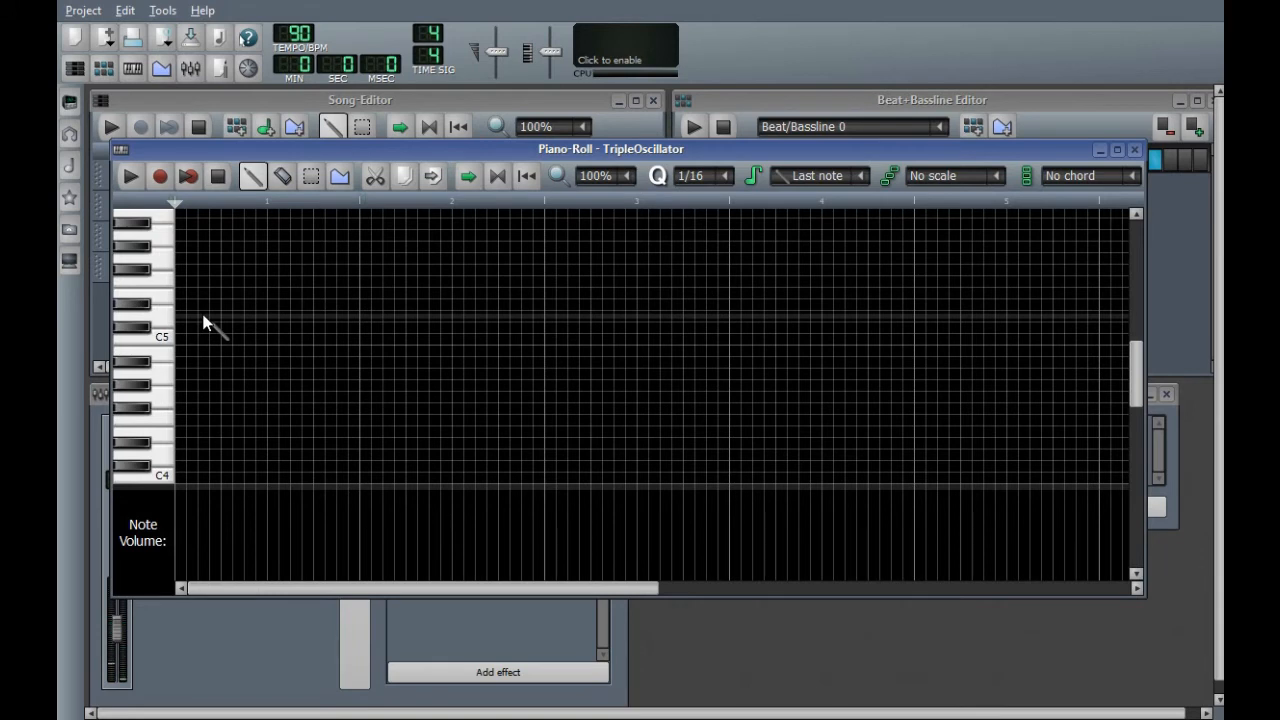
mouse_move(157, 323)
mouse_down()
mouse_move(149, 377)
mouse_move(140, 365)
mouse_move(157, 363)
mouse_up()
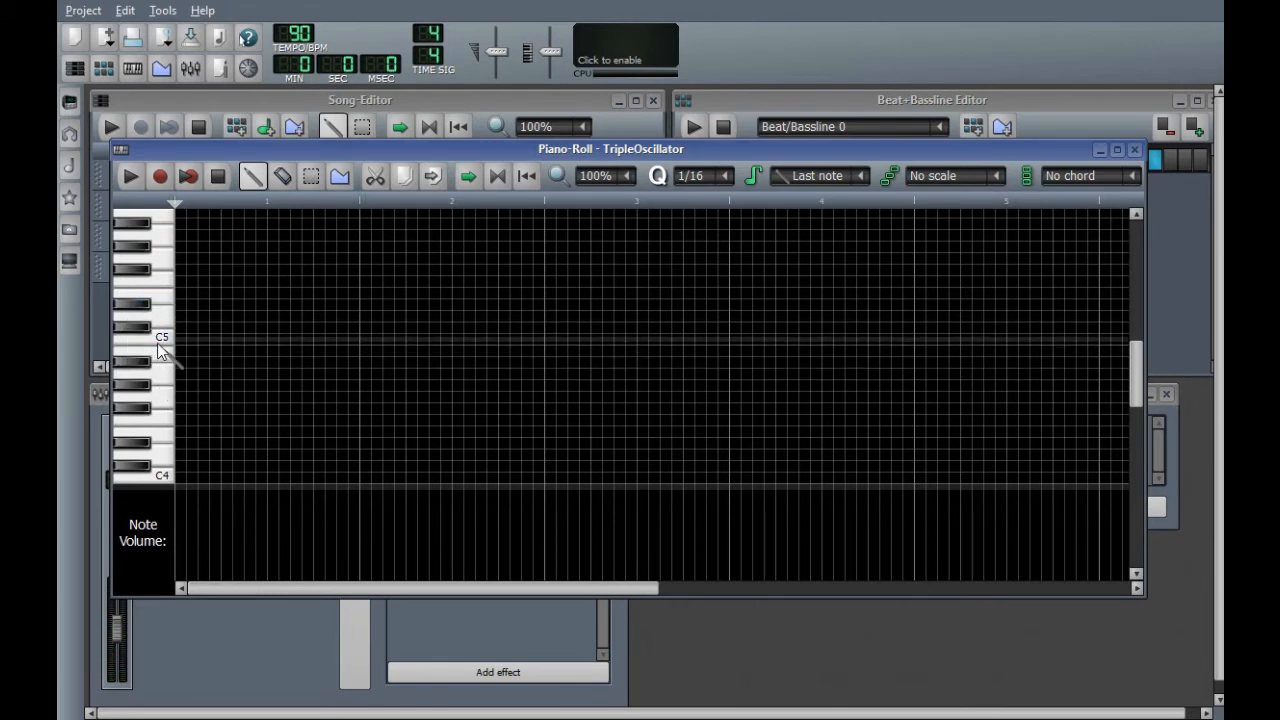
click(1134, 149)
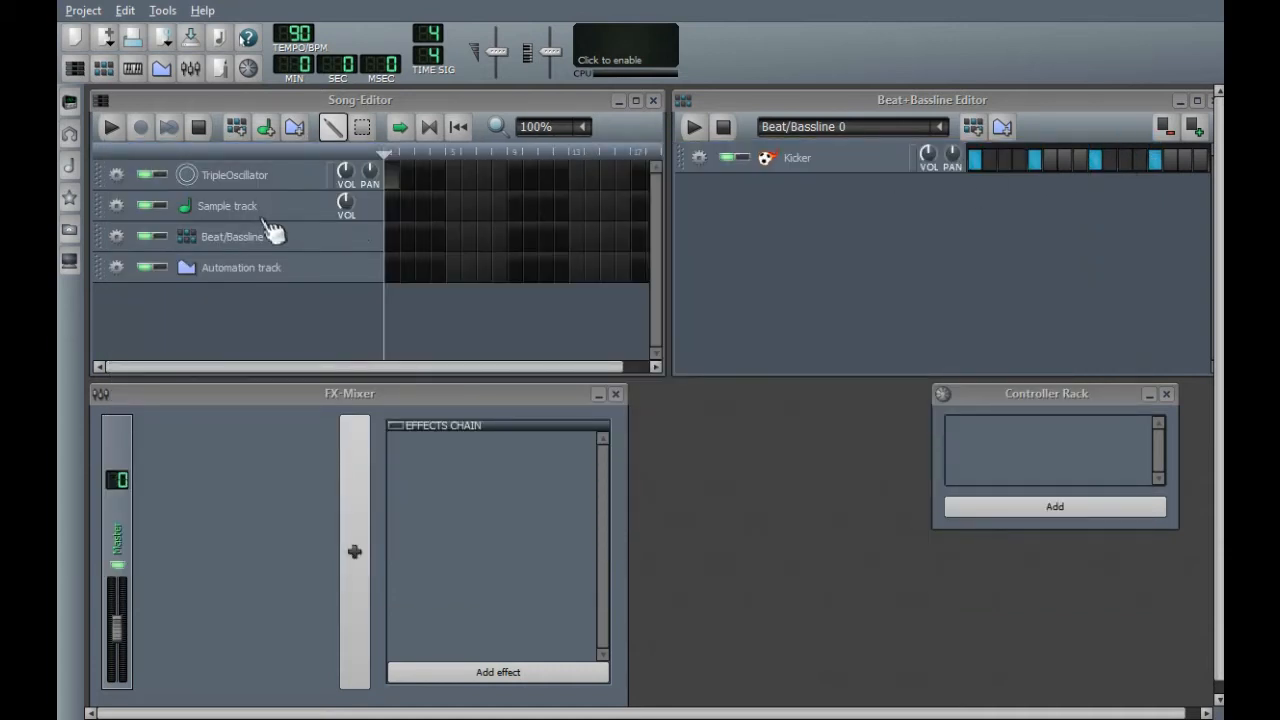
- Open the TripleOscillator instrument's settings and play a few of its piano keys to hear the sound
click(228, 190)
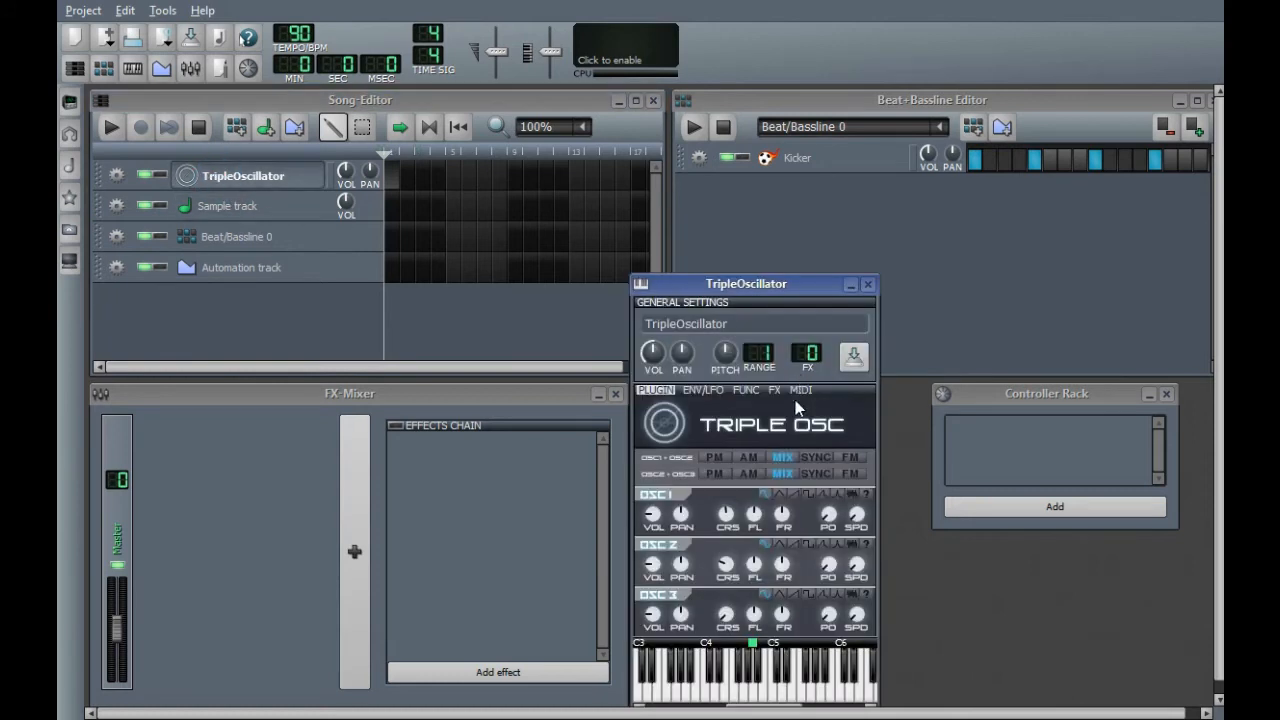
click(743, 684)
click(763, 692)
click(735, 693)
- Set OSC 1 to a saw wave and OSC 3 to a square wave, play keys after each change, and close the instrument
click(795, 494)
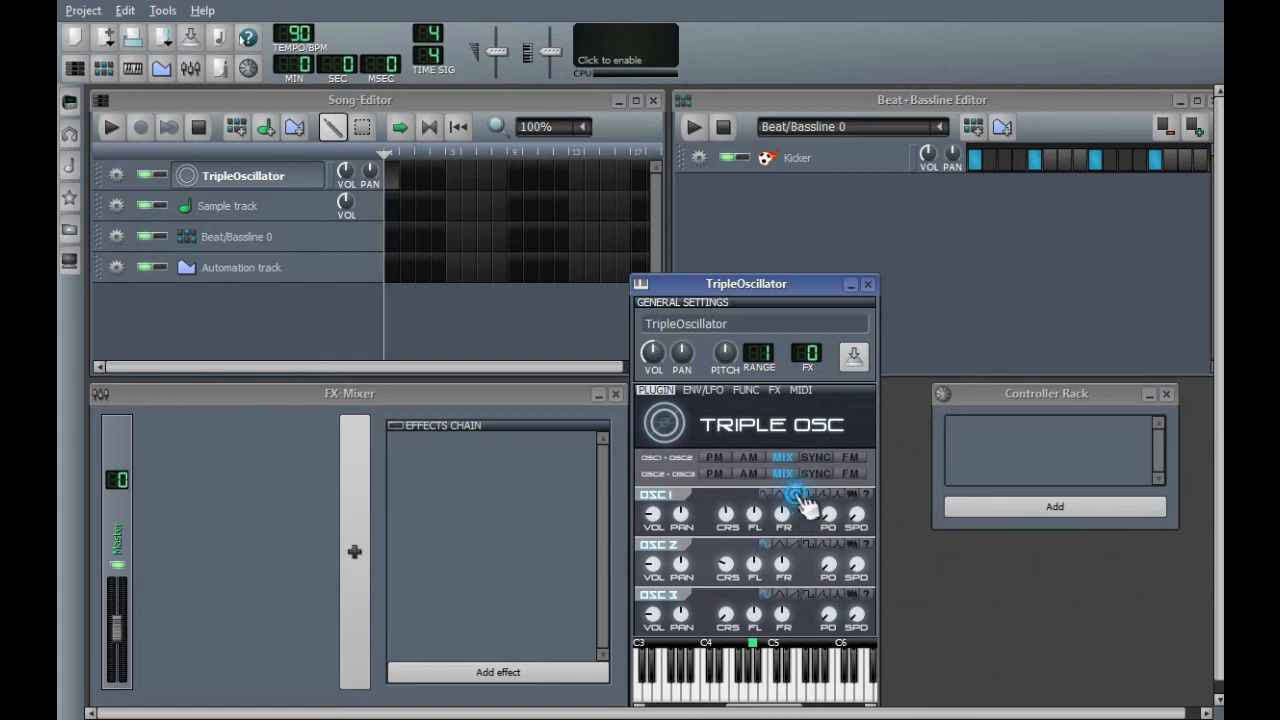
mouse_move(770, 677)
mouse_down()
mouse_move(725, 686)
mouse_move(760, 684)
mouse_move(781, 650)
mouse_up()
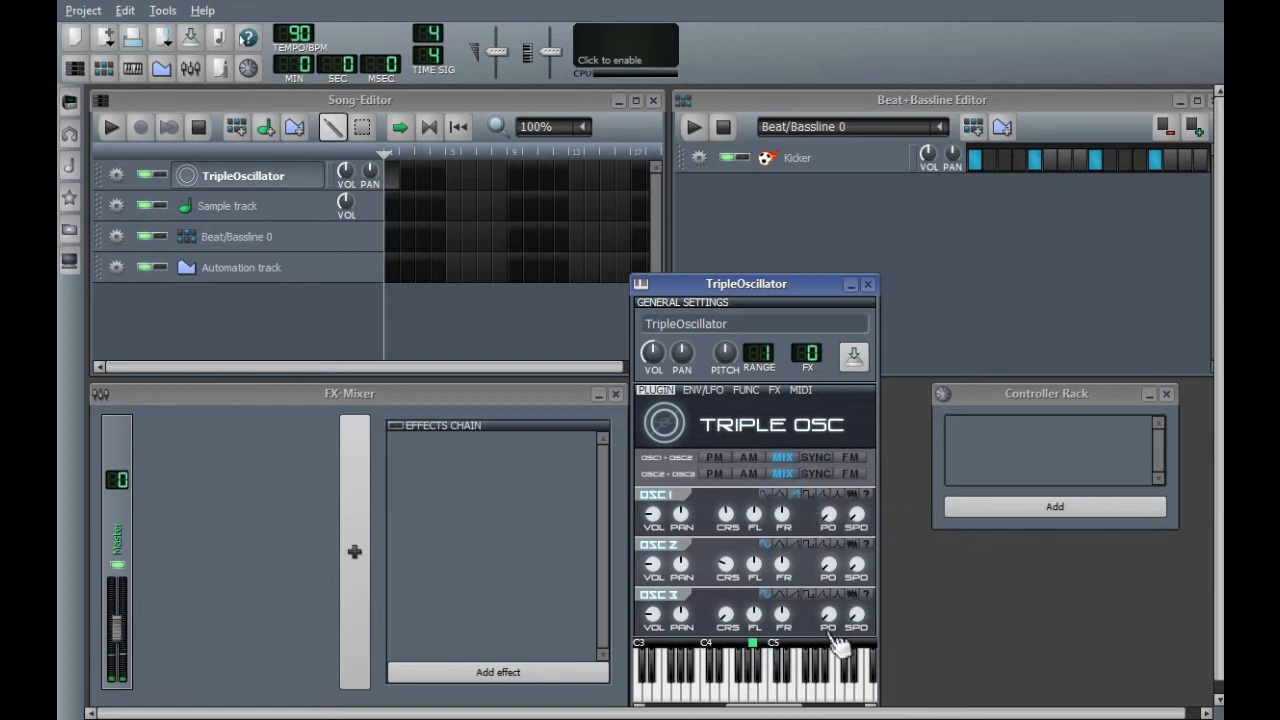
click(810, 596)
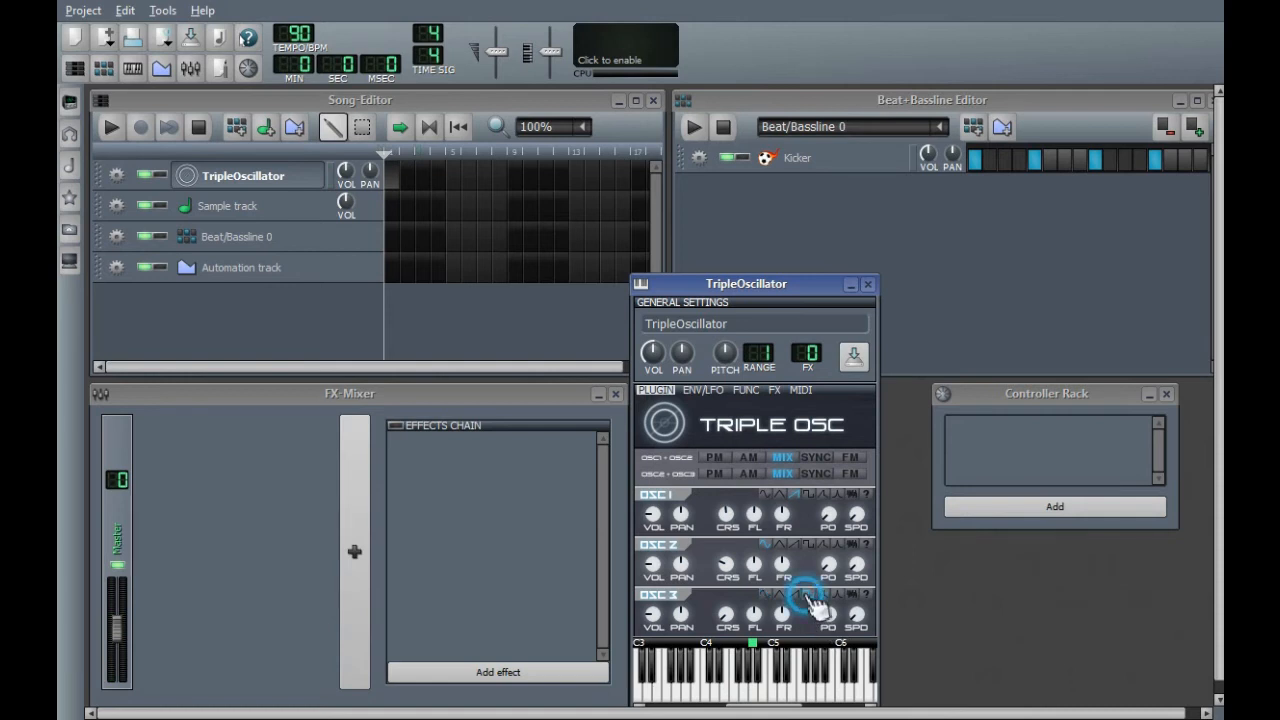
mouse_move(802, 690)
mouse_down()
mouse_move(727, 689)
mouse_move(766, 686)
mouse_up()
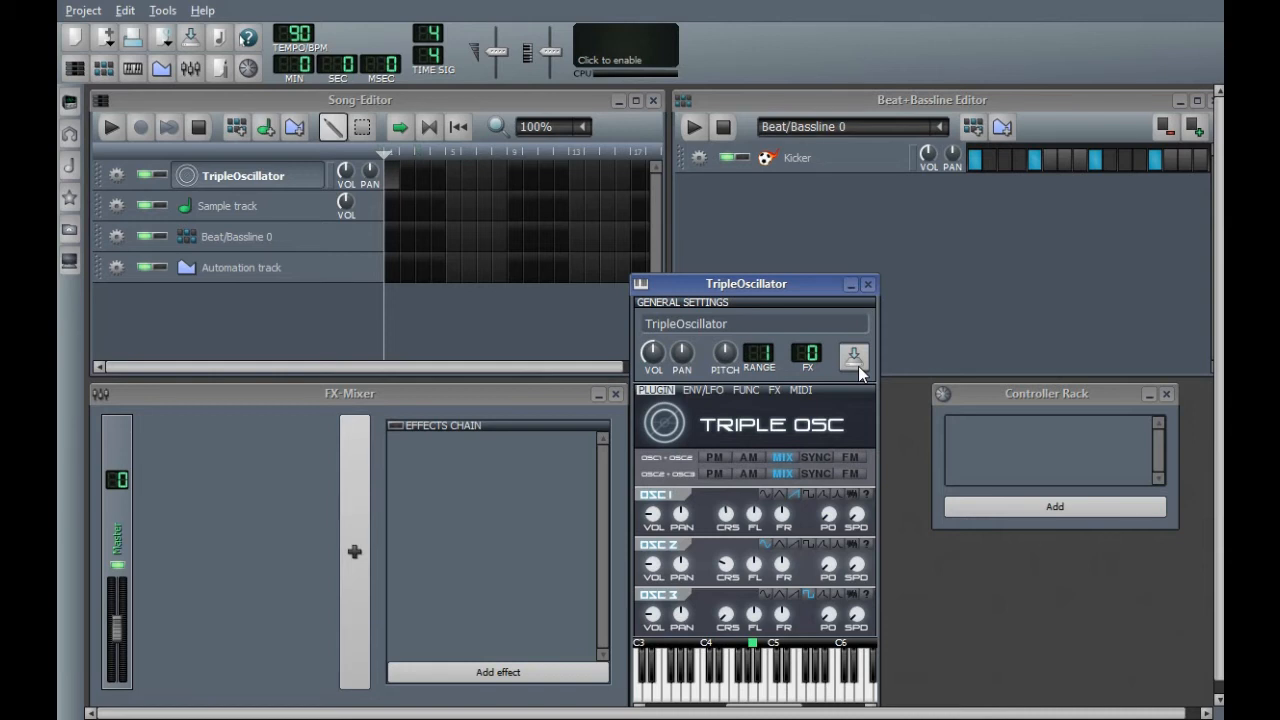
click(869, 285)
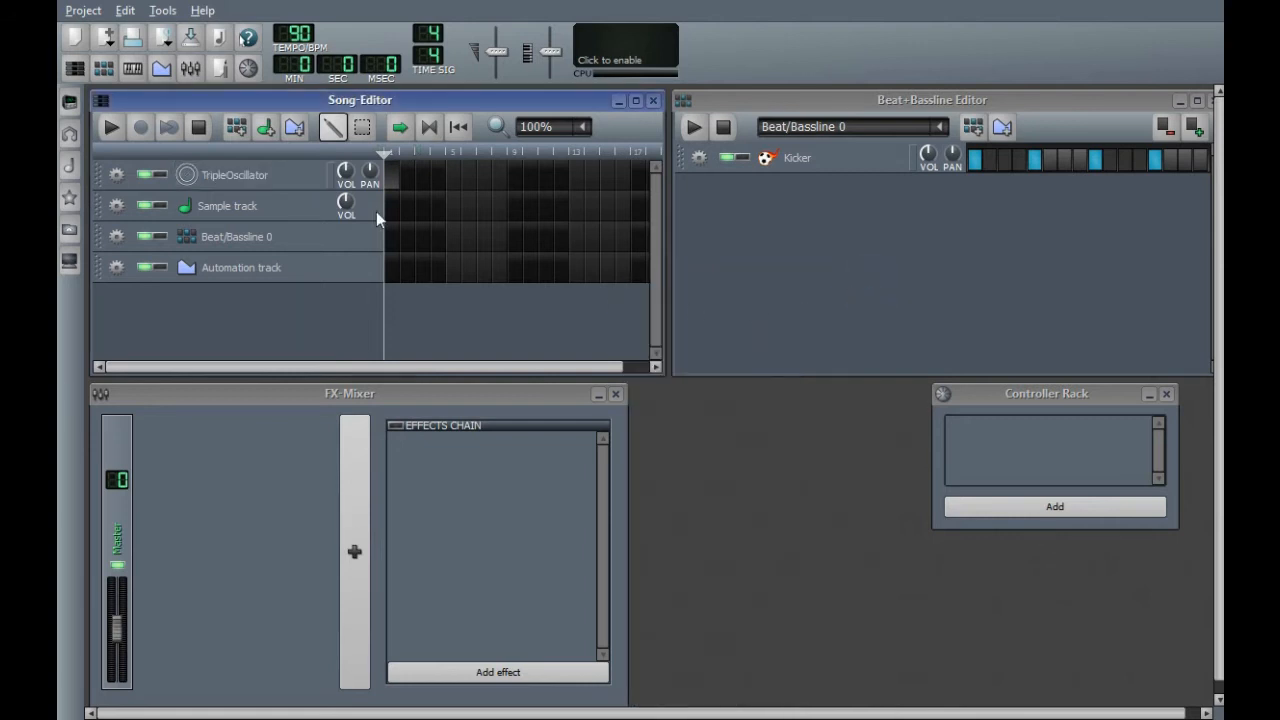
- Browse the TripleOscillator factory presets and listen to several, including AnalogTimes, BrokenToy, ChurchOrgan and PMbass
click(76, 199)
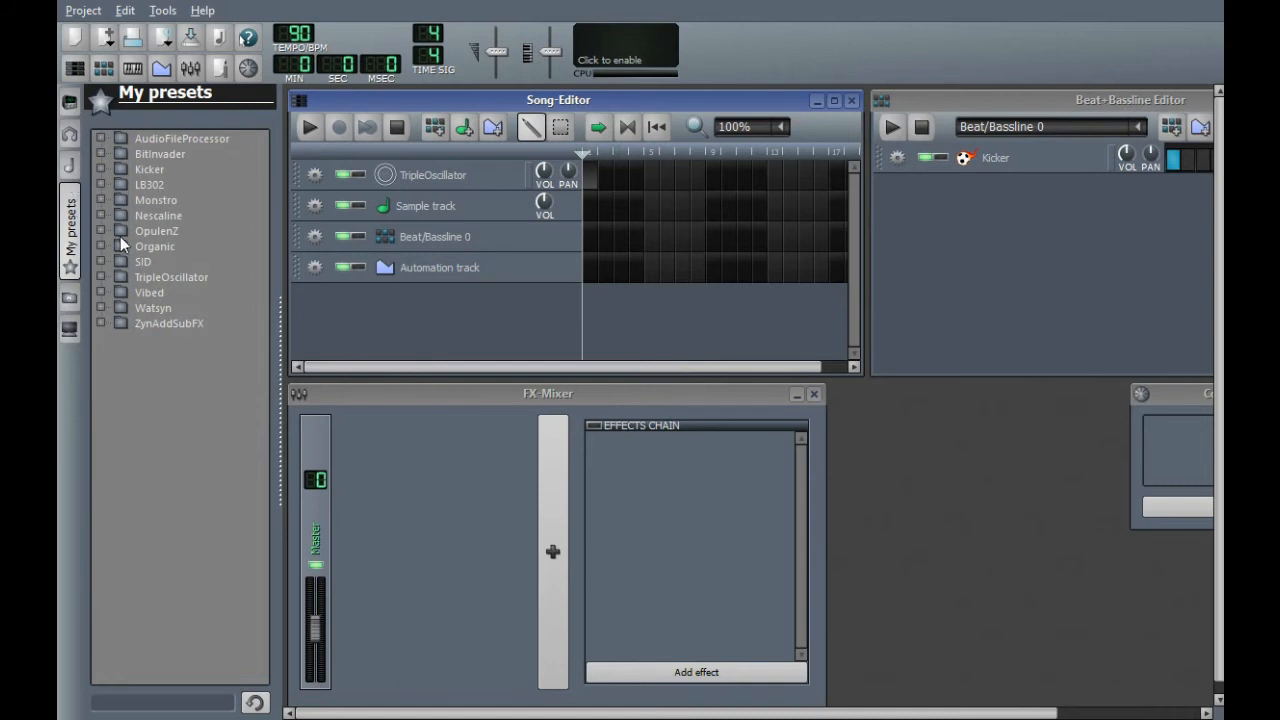
click(101, 276)
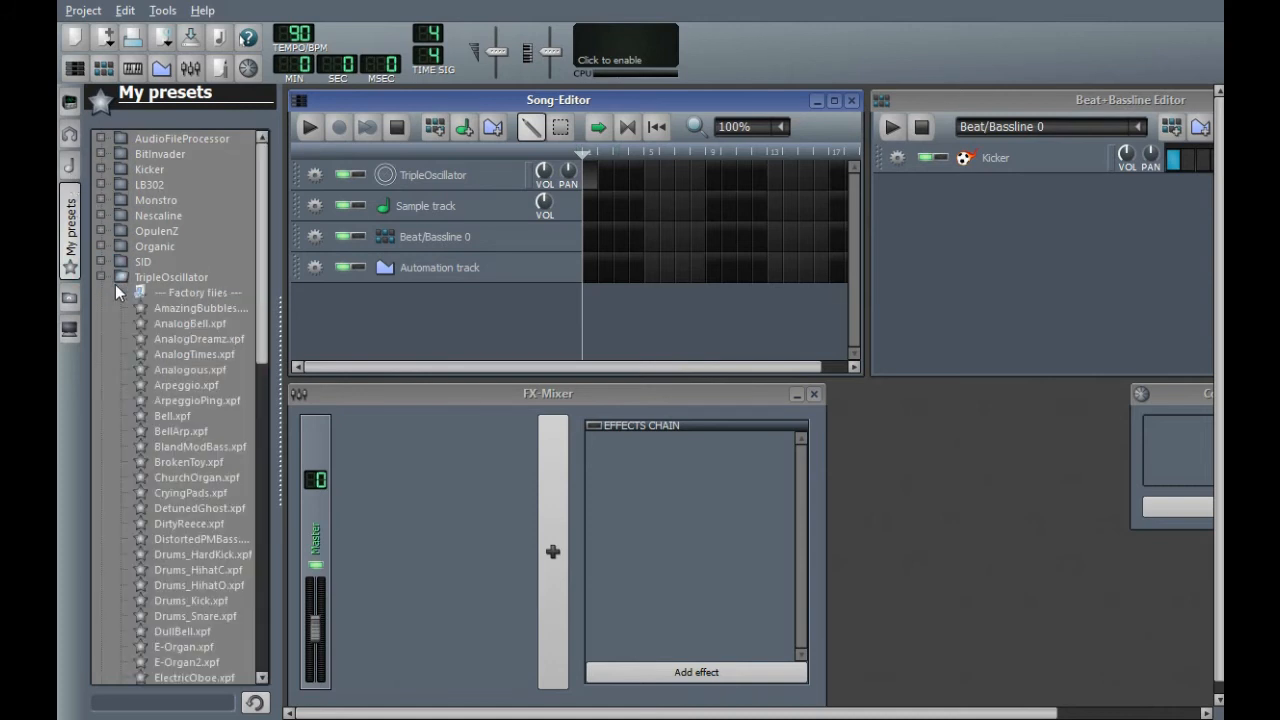
click(176, 366)
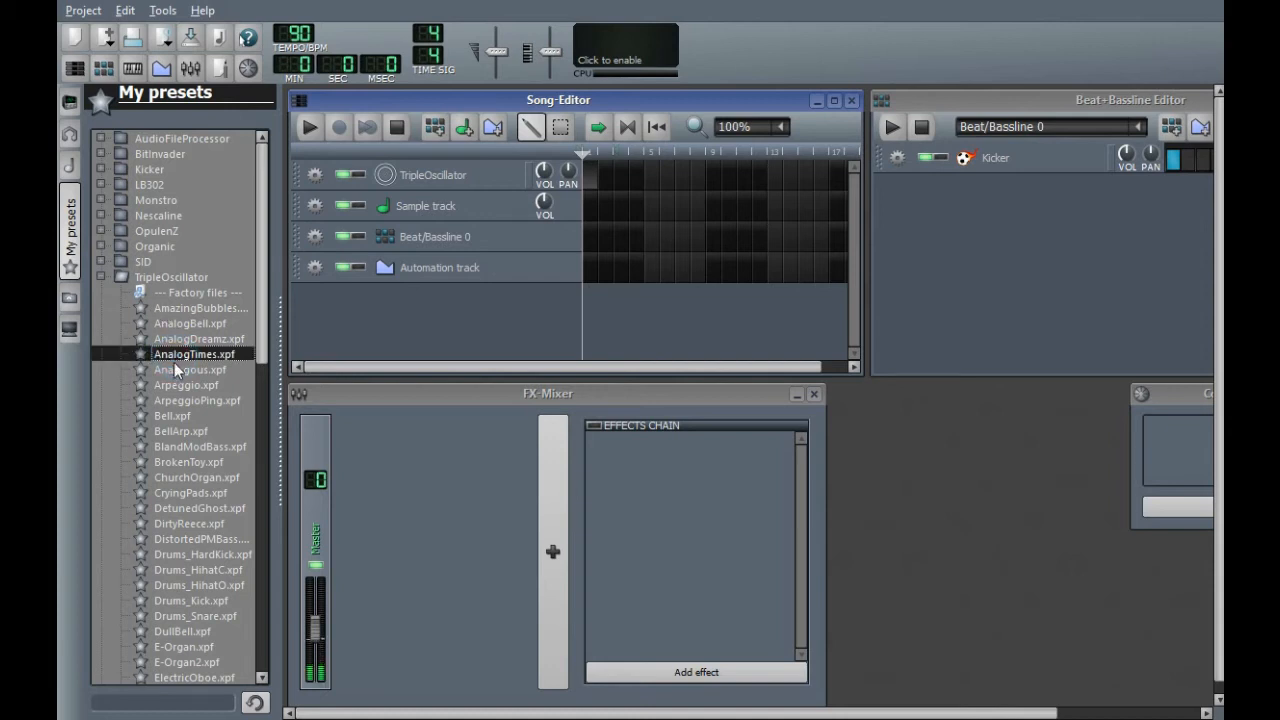
click(167, 416)
click(167, 462)
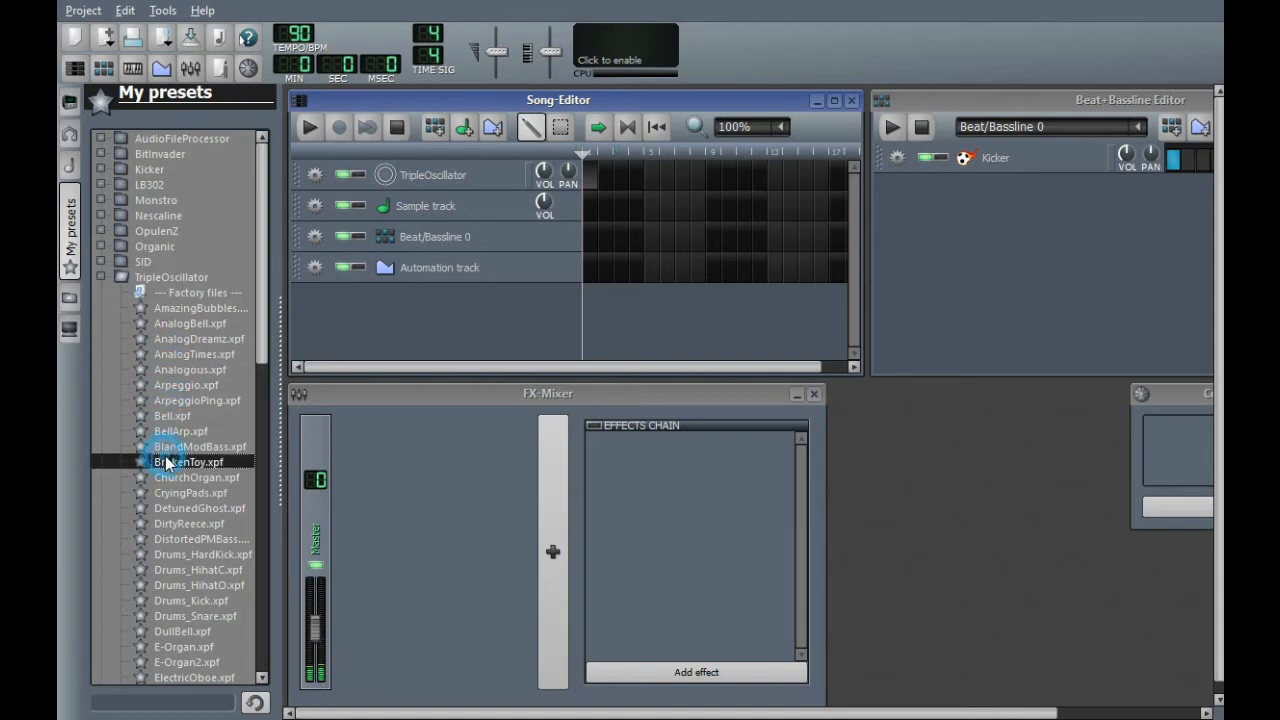
click(167, 492)
click(167, 478)
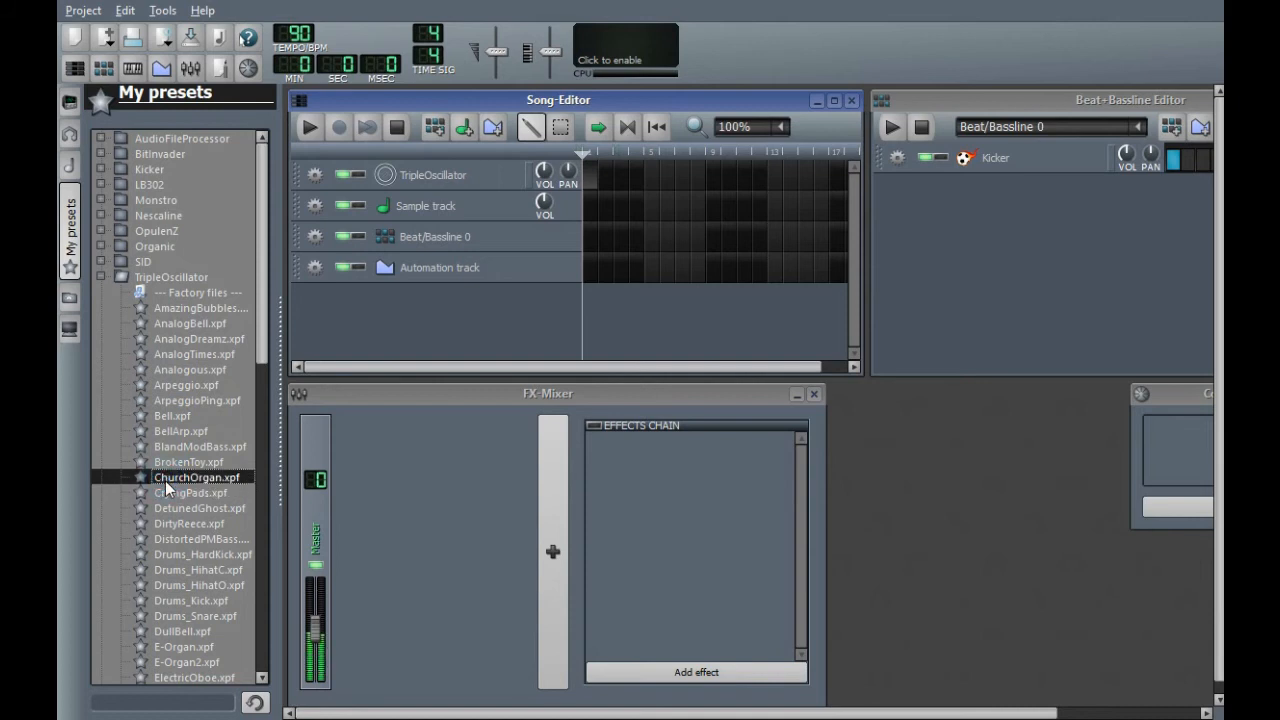
click(173, 555)
scroll(195, 530, down, 11)
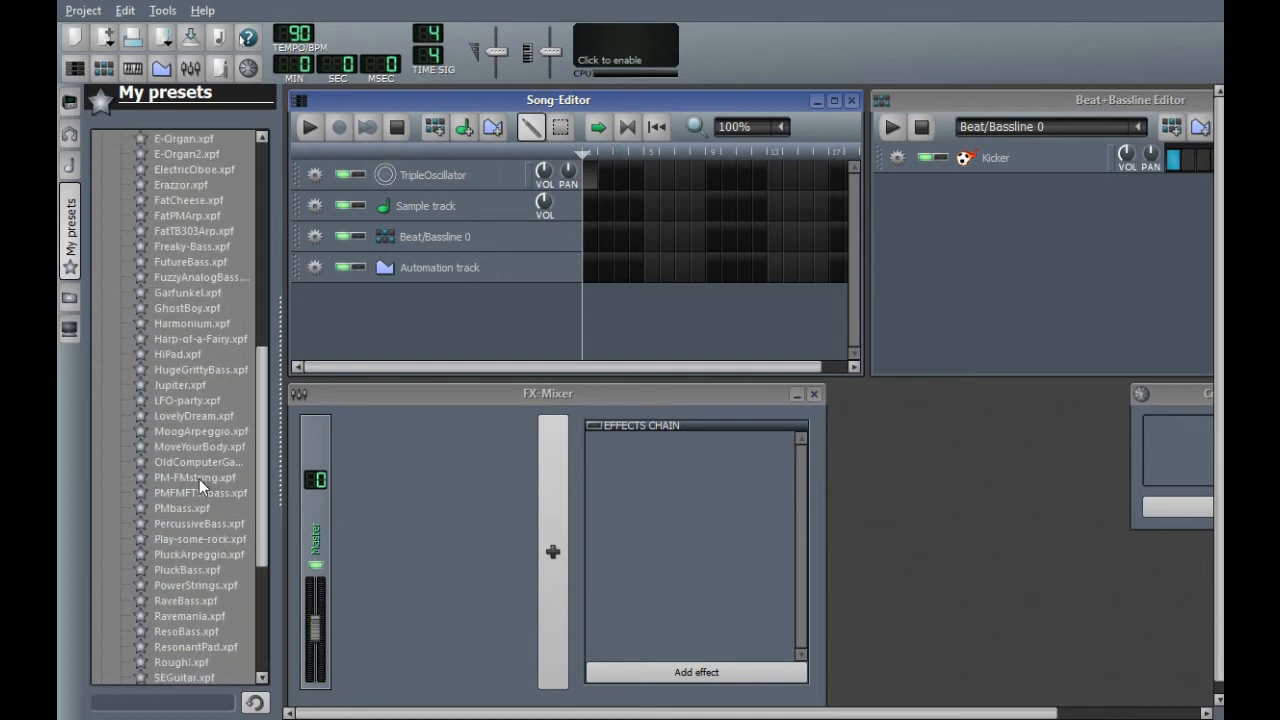
click(199, 479)
click(187, 509)
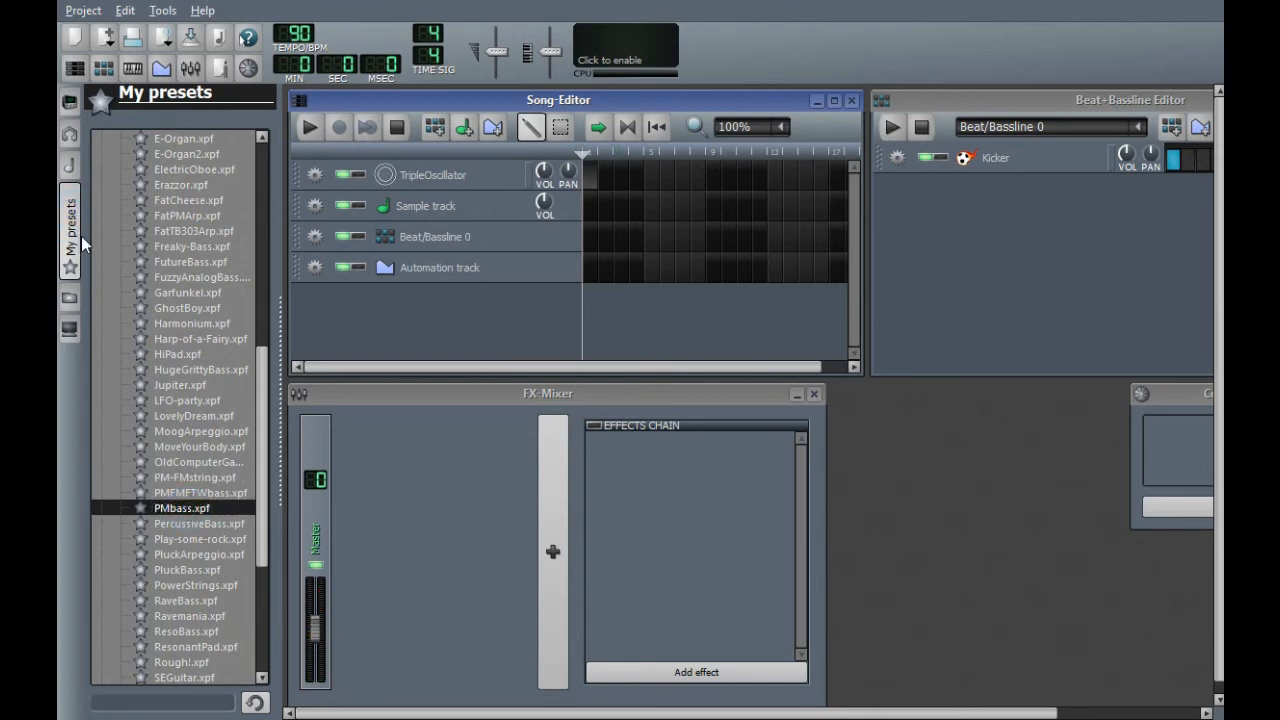
- Listen to instrument samples such as cello01.ogg, e_organ01.ogg, piano01.ogg and piano02.ogg, and collapse the instruments folder
click(71, 167)
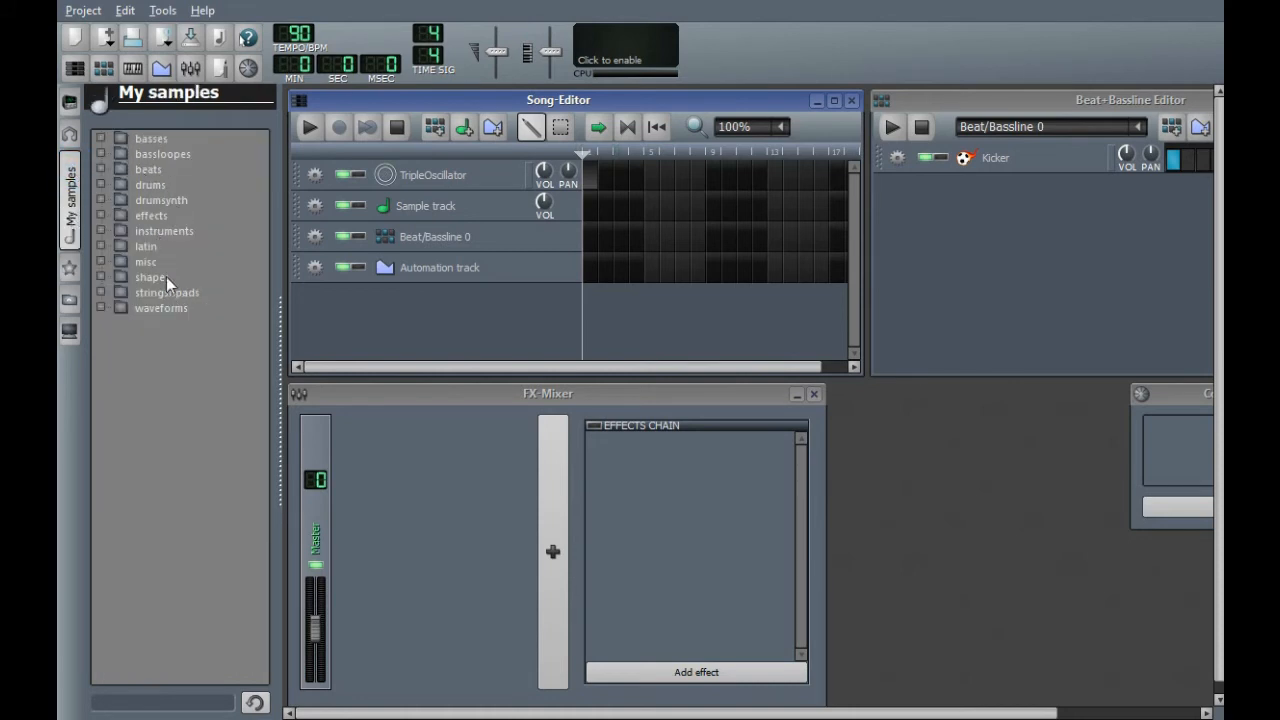
click(100, 233)
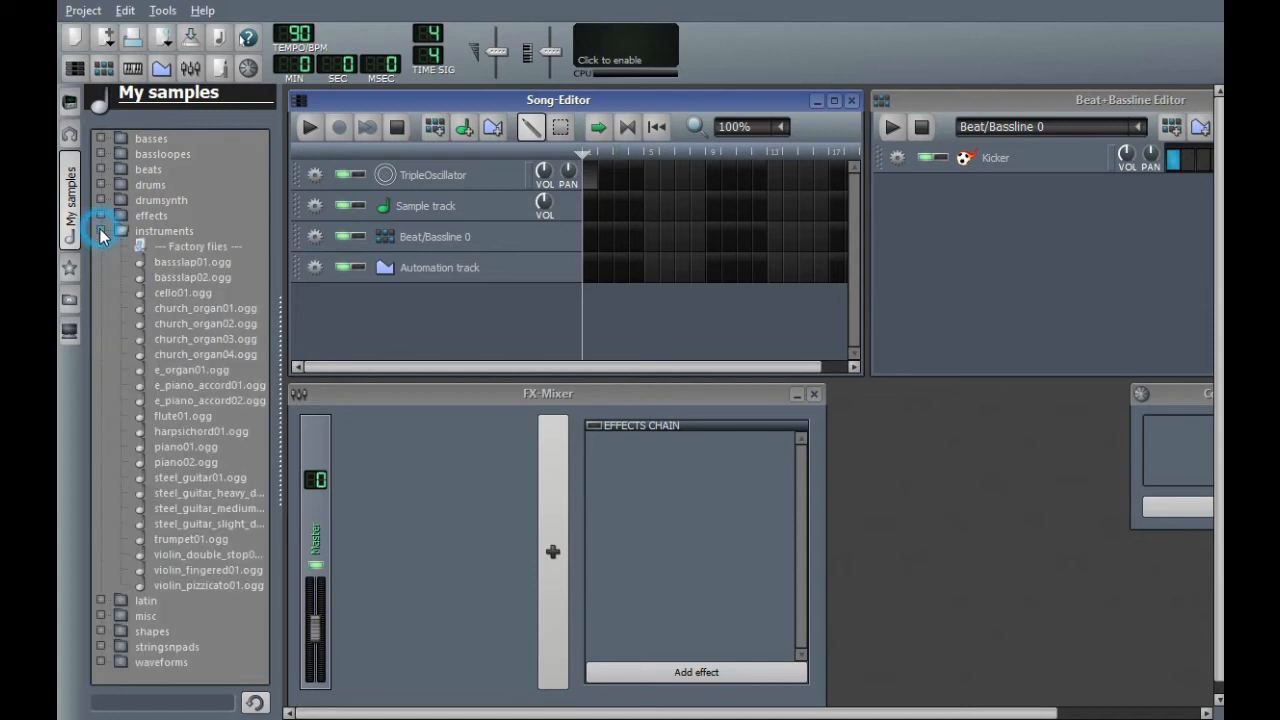
click(189, 312)
click(176, 296)
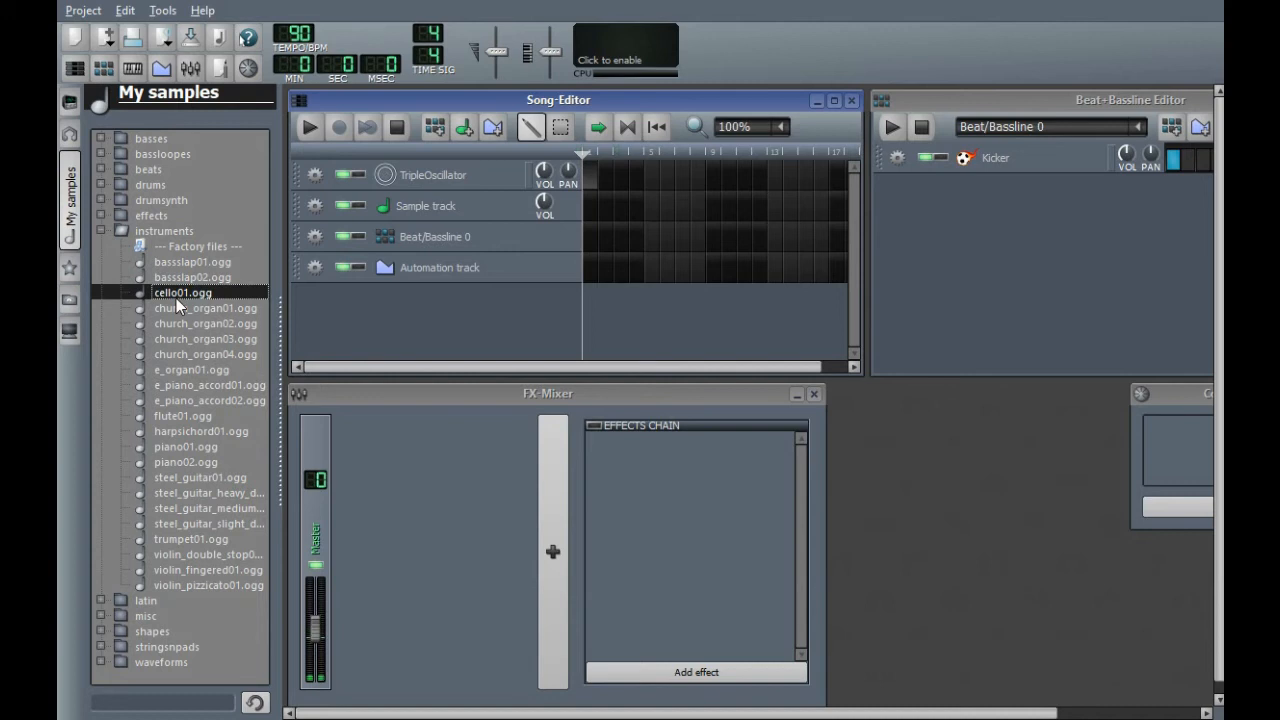
click(181, 370)
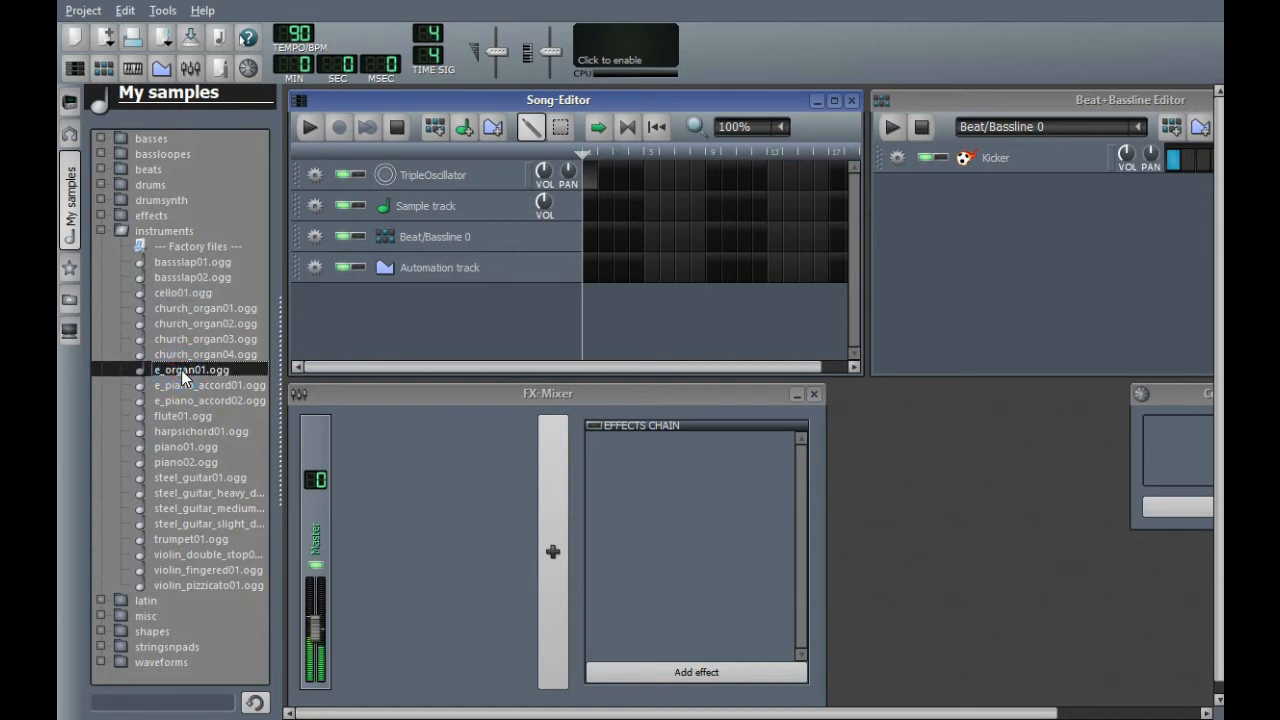
click(167, 449)
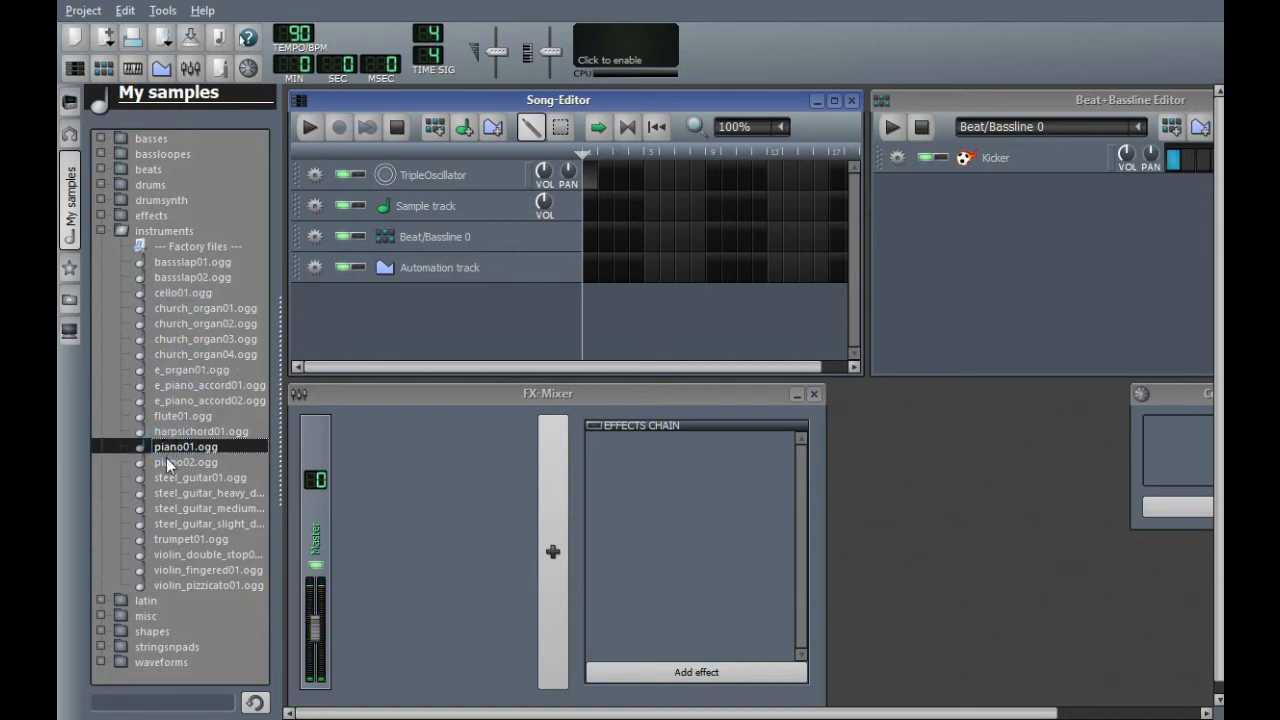
click(168, 459)
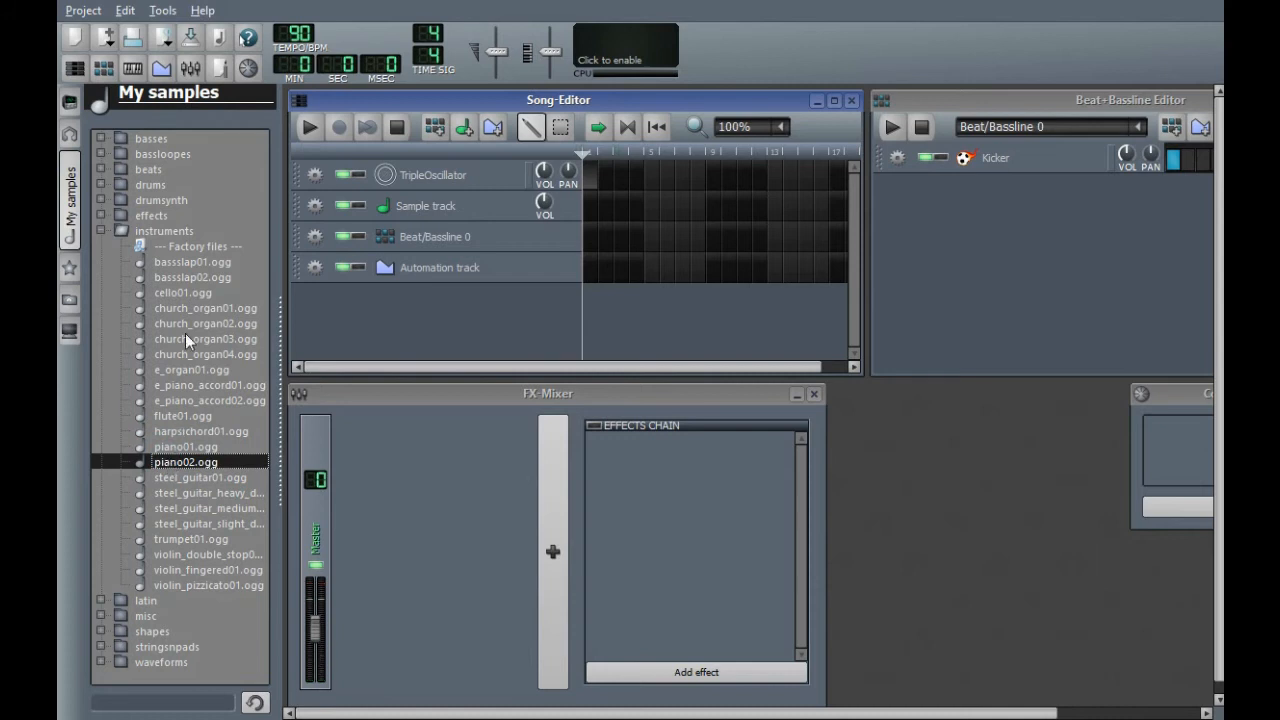
click(102, 231)
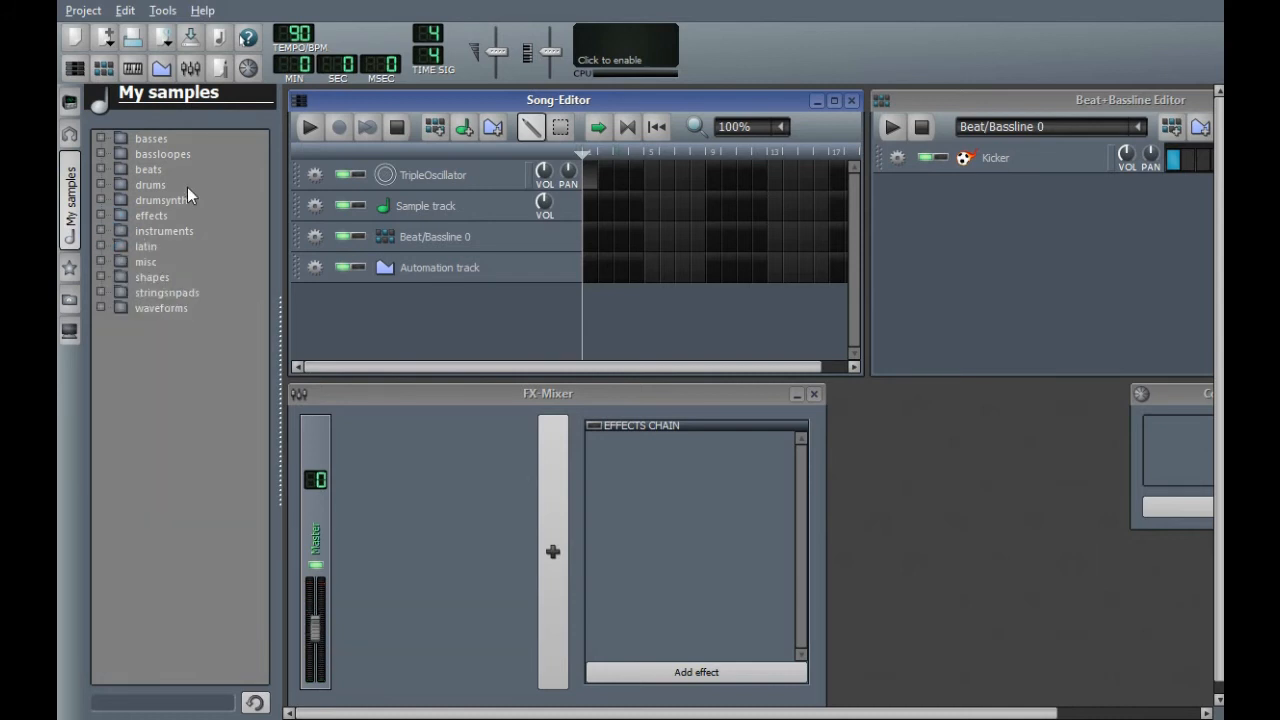
- Preview bass_hard01.ogg from the basses samples, add it as a new track in the Song-Editor, and hide the sample browser
click(101, 138)
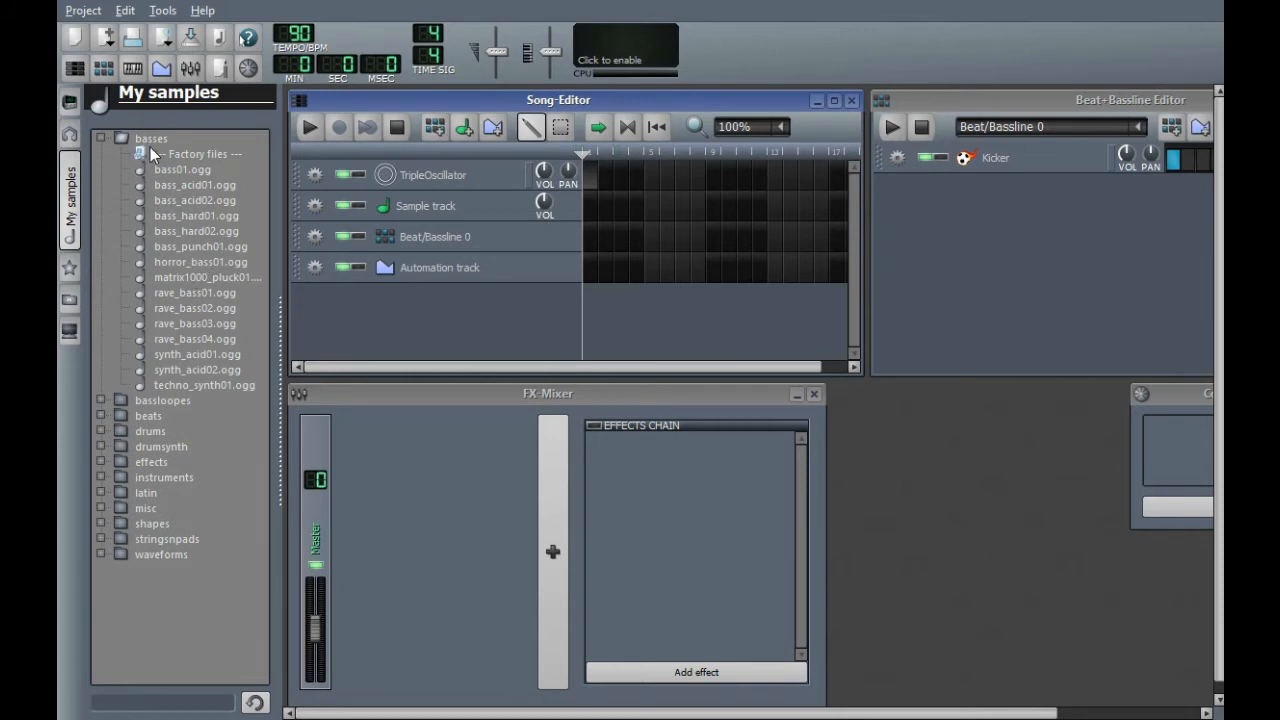
click(186, 217)
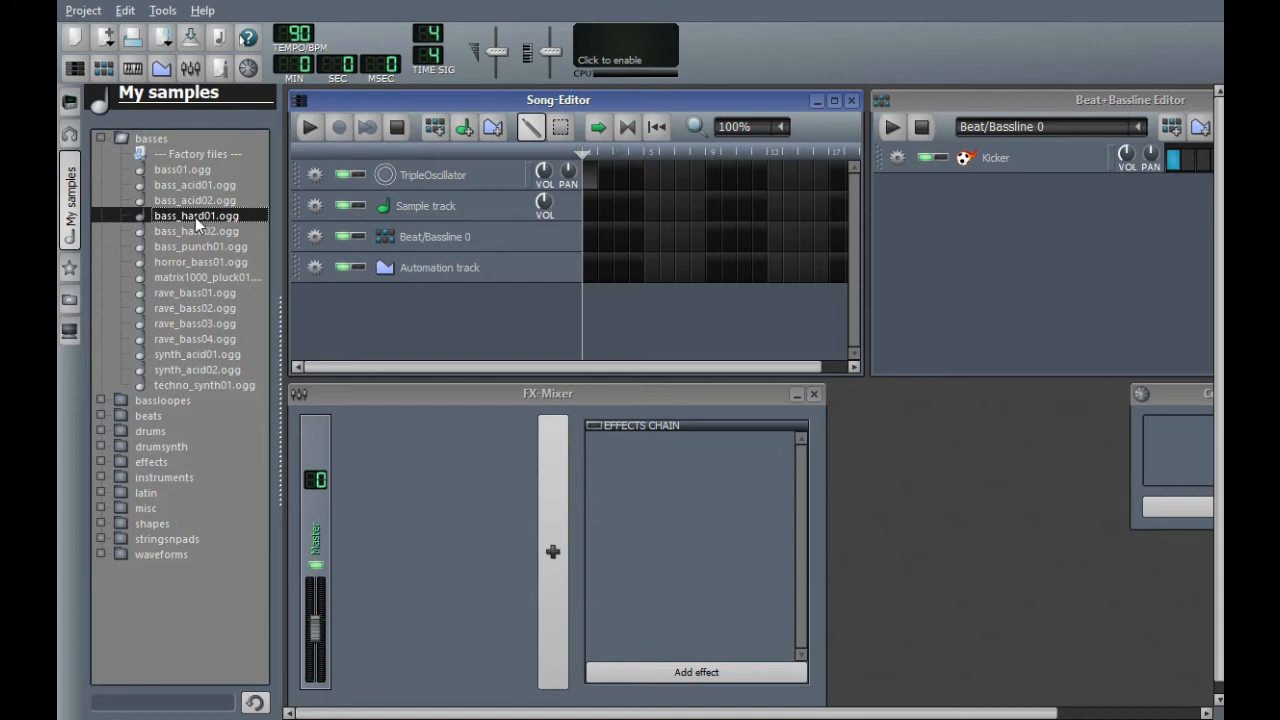
click(197, 217)
drag(197, 217, 417, 314)
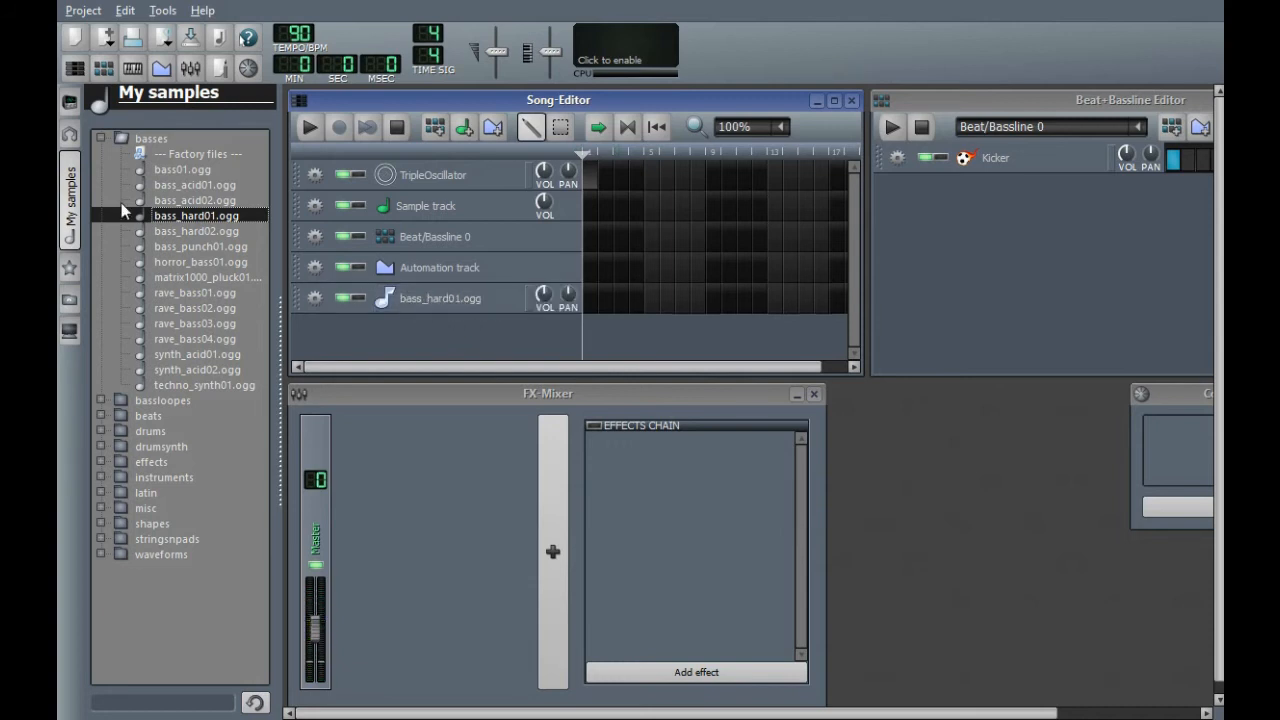
click(72, 195)
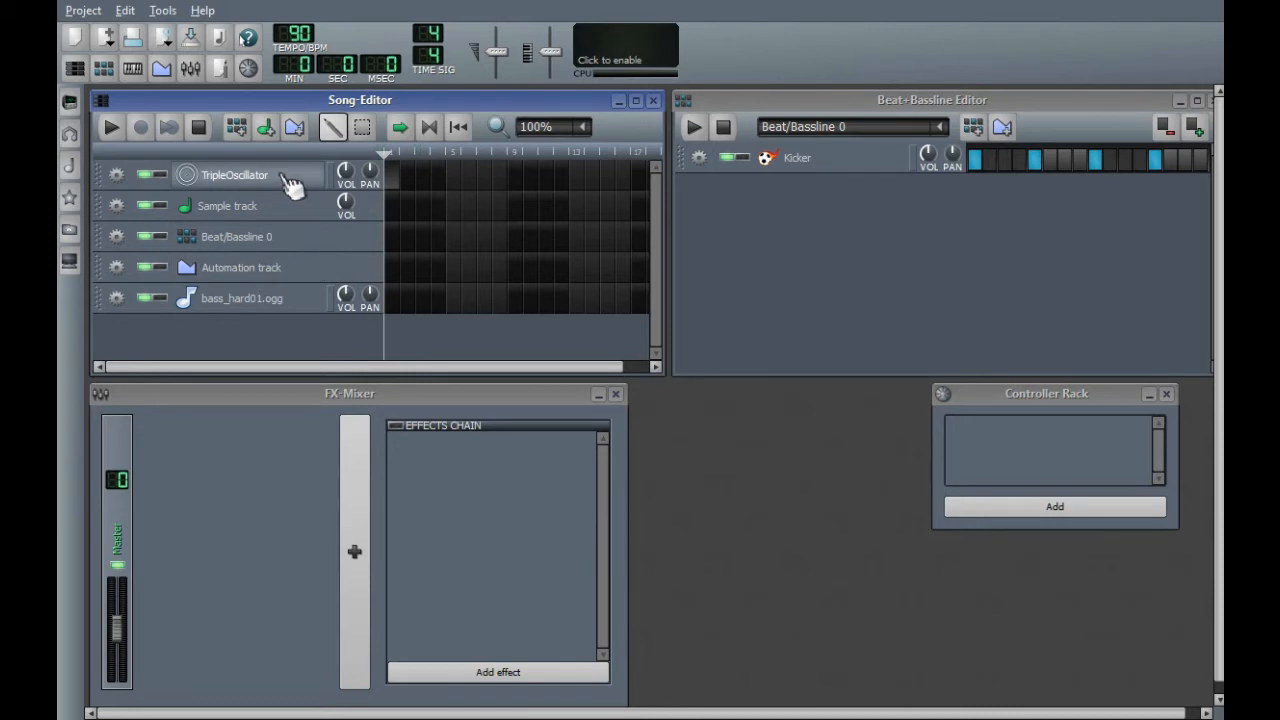
- Remove the TripleOscillator, Sample and Automation tracks from the Song-Editor
click(115, 176)
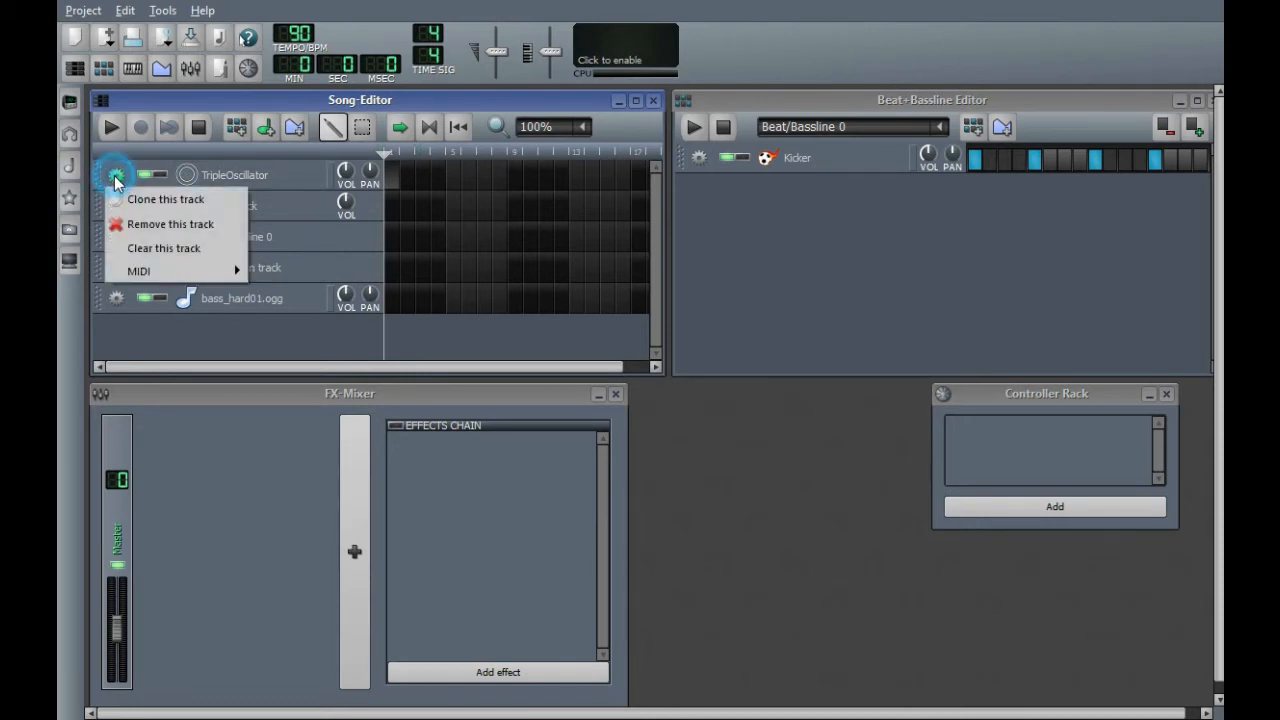
click(160, 228)
click(113, 176)
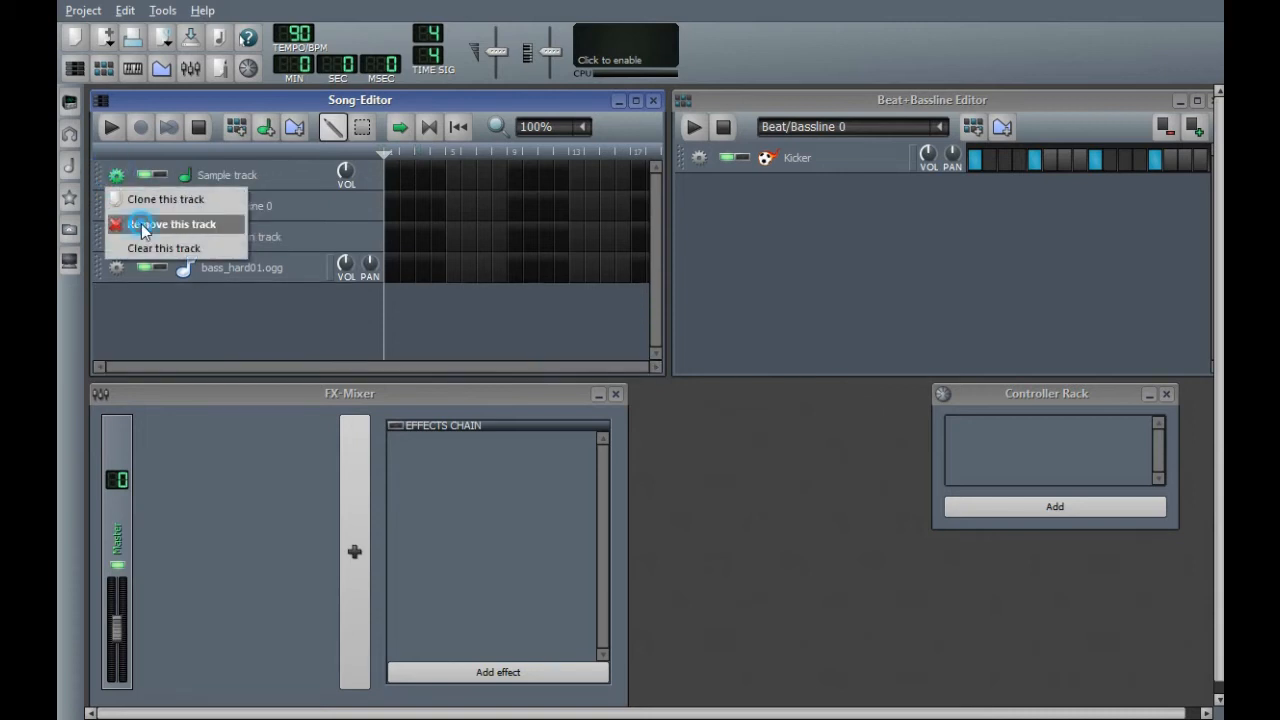
click(140, 222)
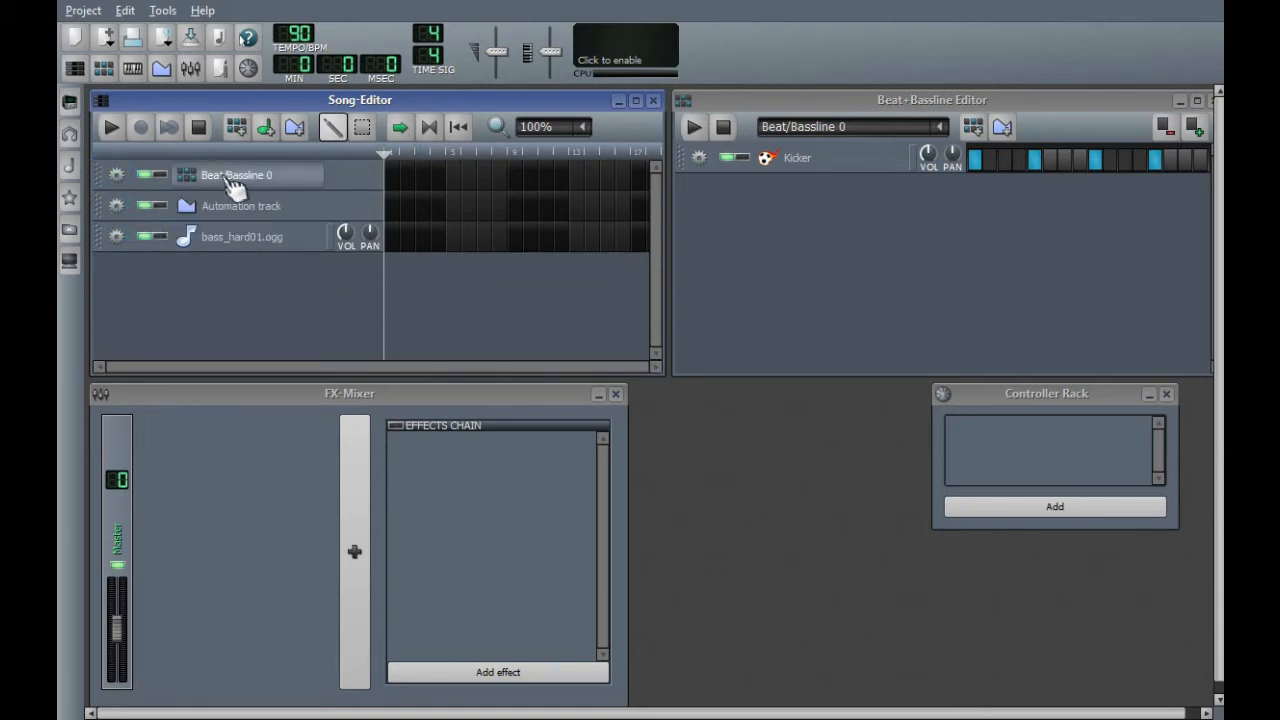
click(116, 206)
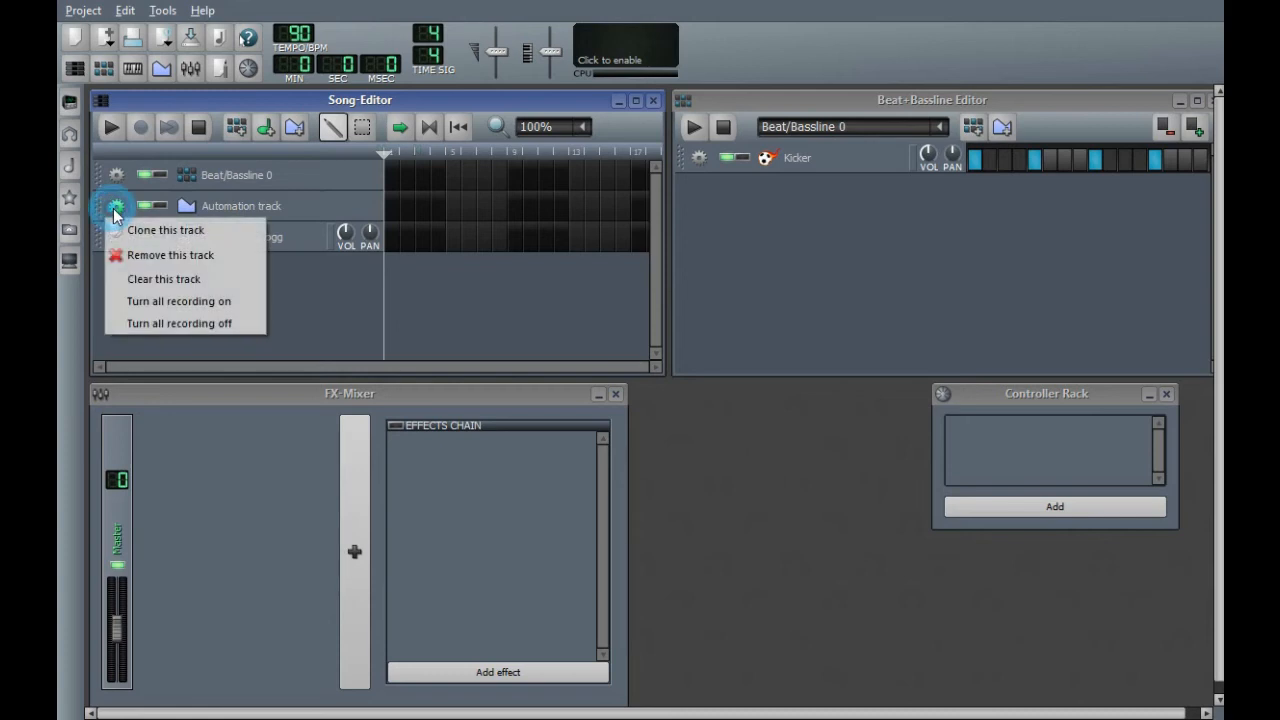
click(164, 254)
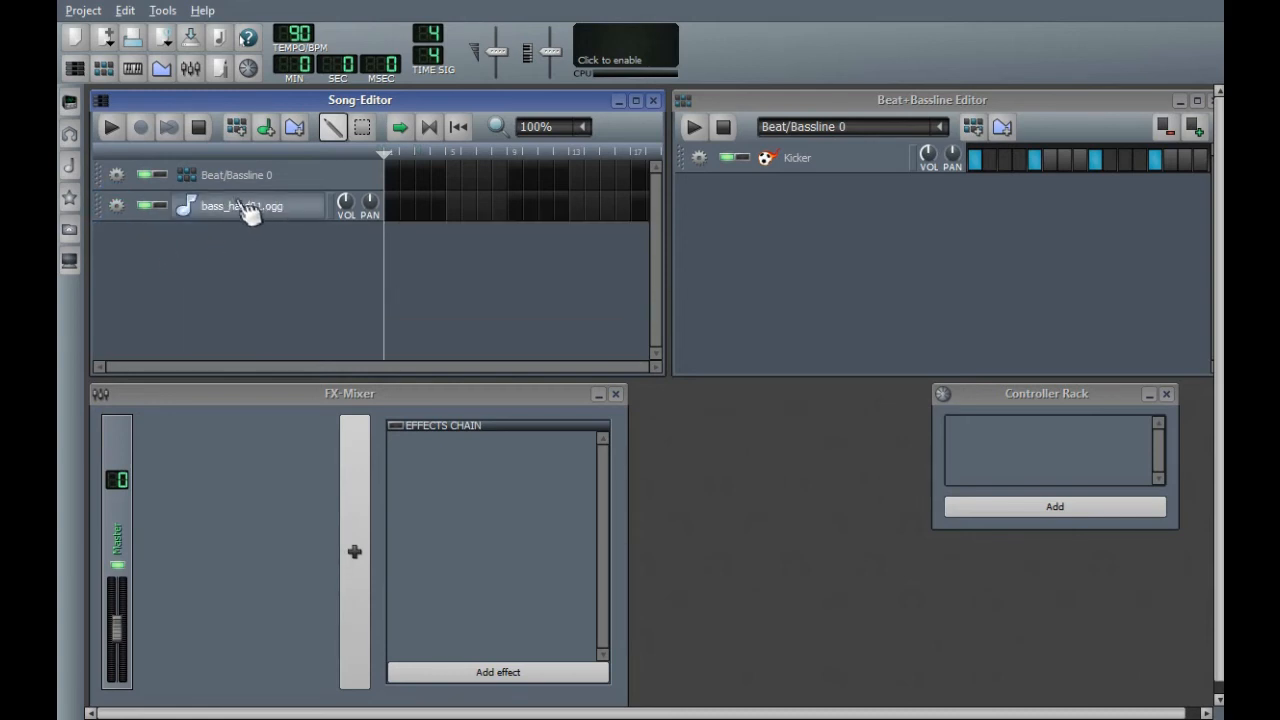
- Open the bass_hard01.ogg pattern in the Piano-Roll and audition a note on its keyboard
double_click(395, 205)
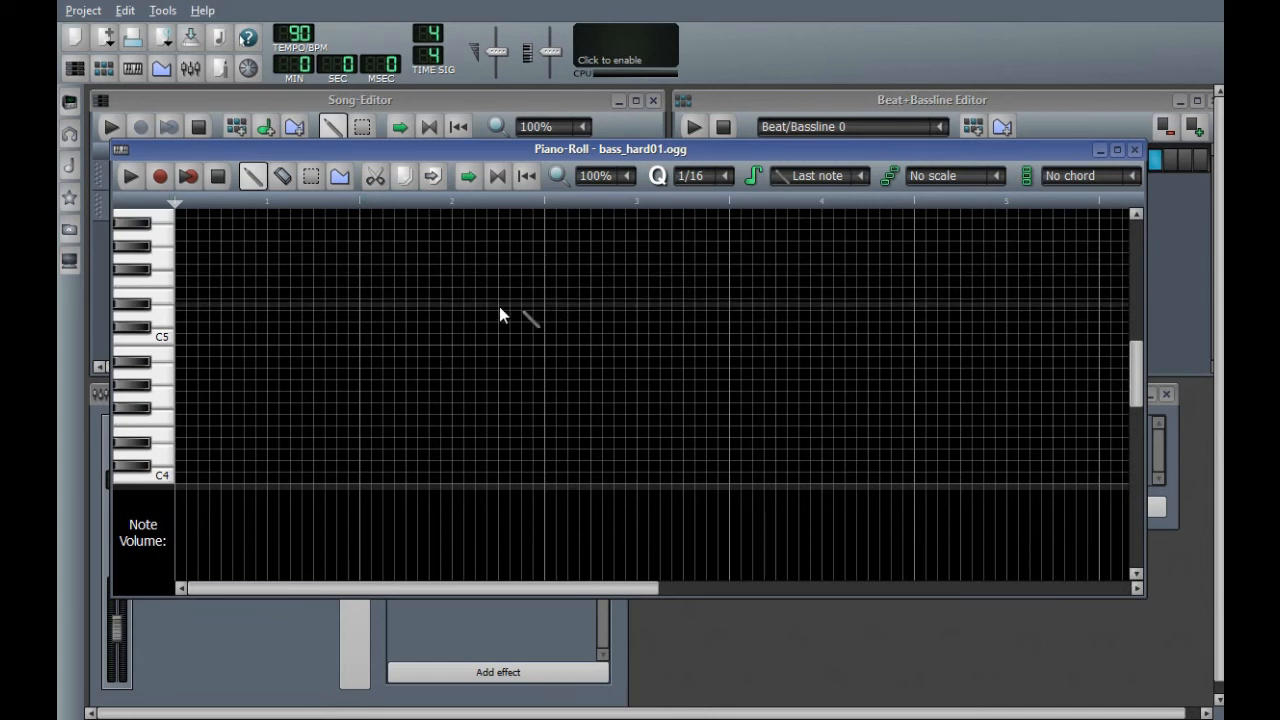
click(157, 270)
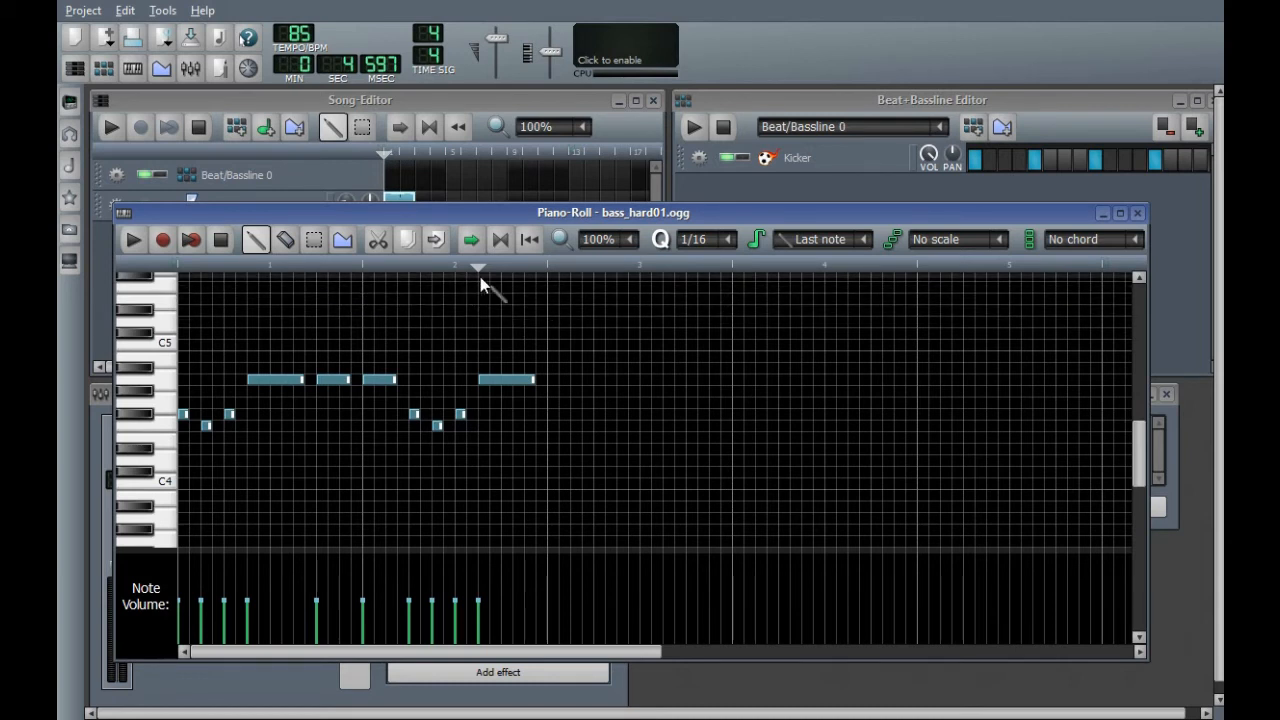
- Return the Piano-Roll playback position to the start, play through the bass pattern, and stop playback
mouse_move(481, 267)
mouse_down()
mouse_move(574, 278)
mouse_move(321, 270)
mouse_move(165, 285)
mouse_move(315, 281)
mouse_up()
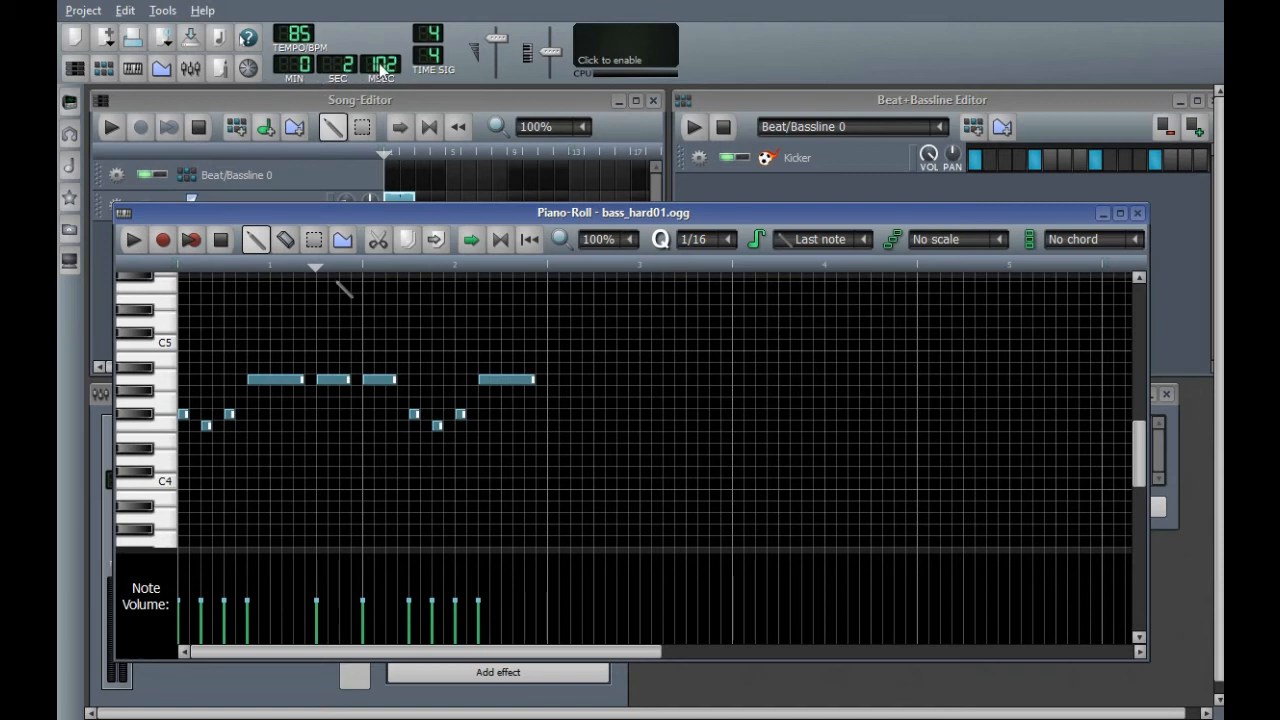
click(316, 270)
drag(316, 271, 155, 292)
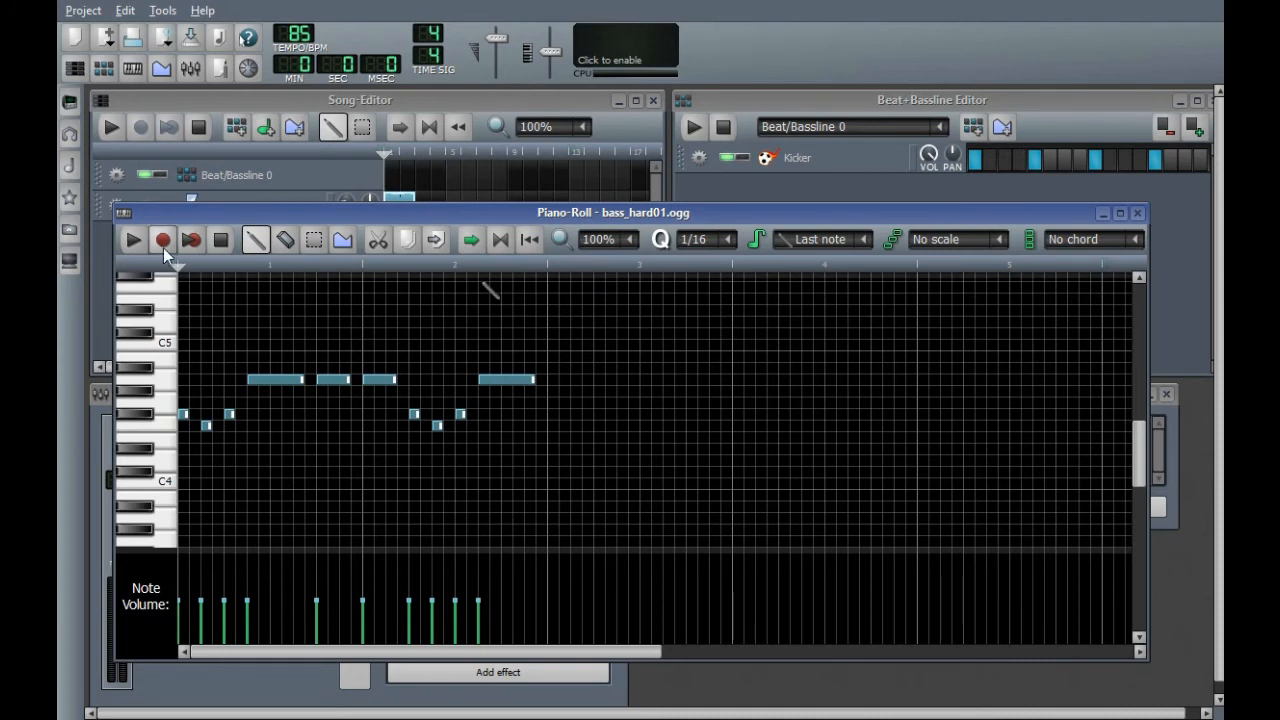
click(133, 240)
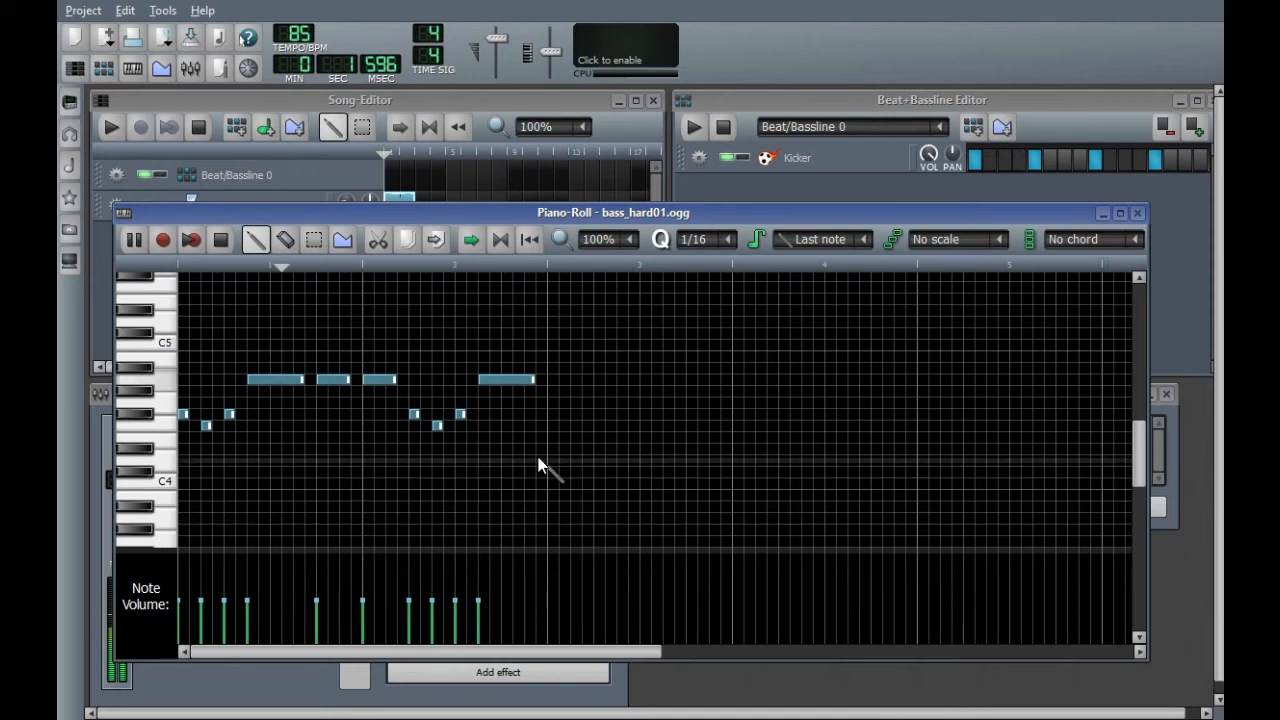
click(136, 247)
click(134, 243)
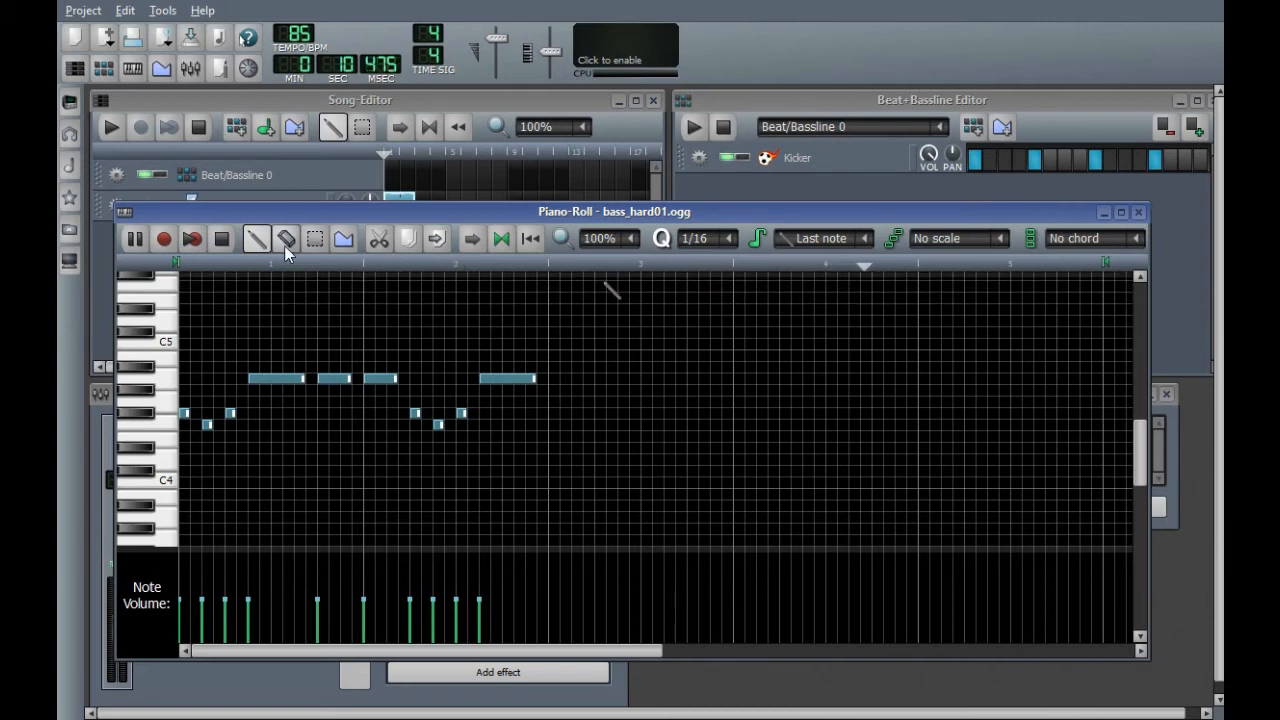
click(222, 238)
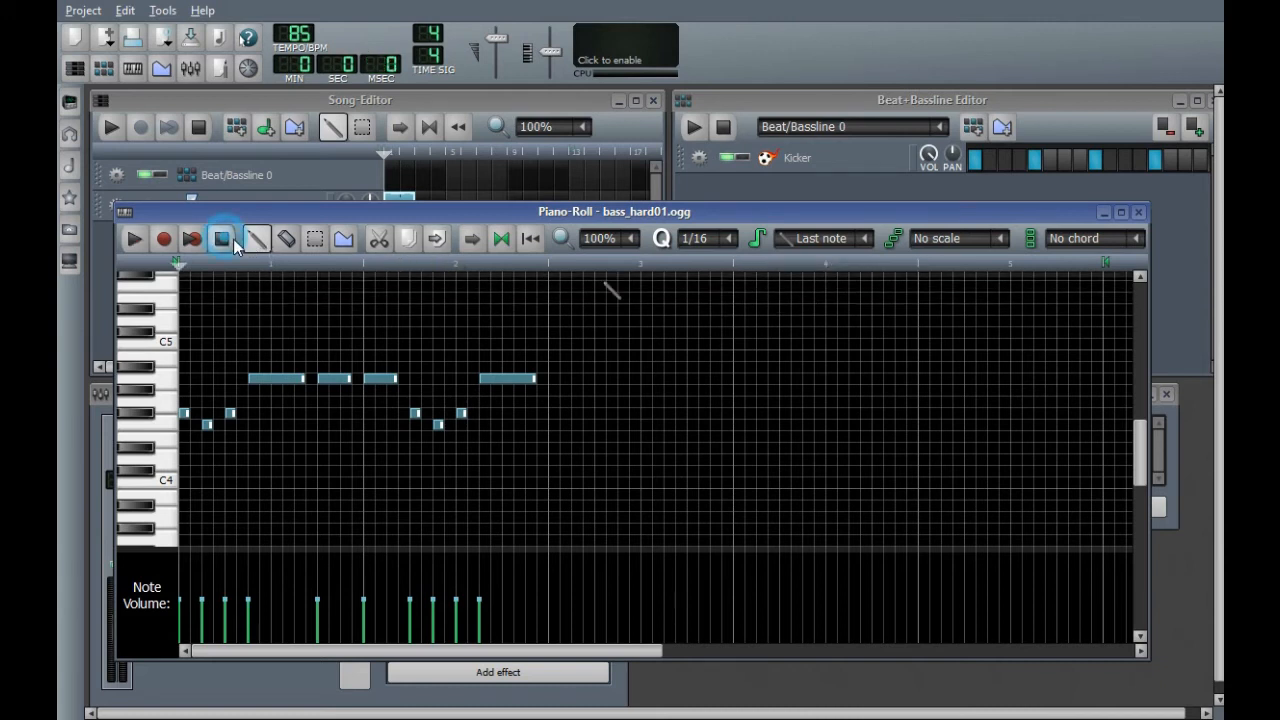
- Adjust the loop points along the Piano-Roll timeline and turn looping off
click(502, 240)
drag(1104, 263, 750, 262)
click(243, 265)
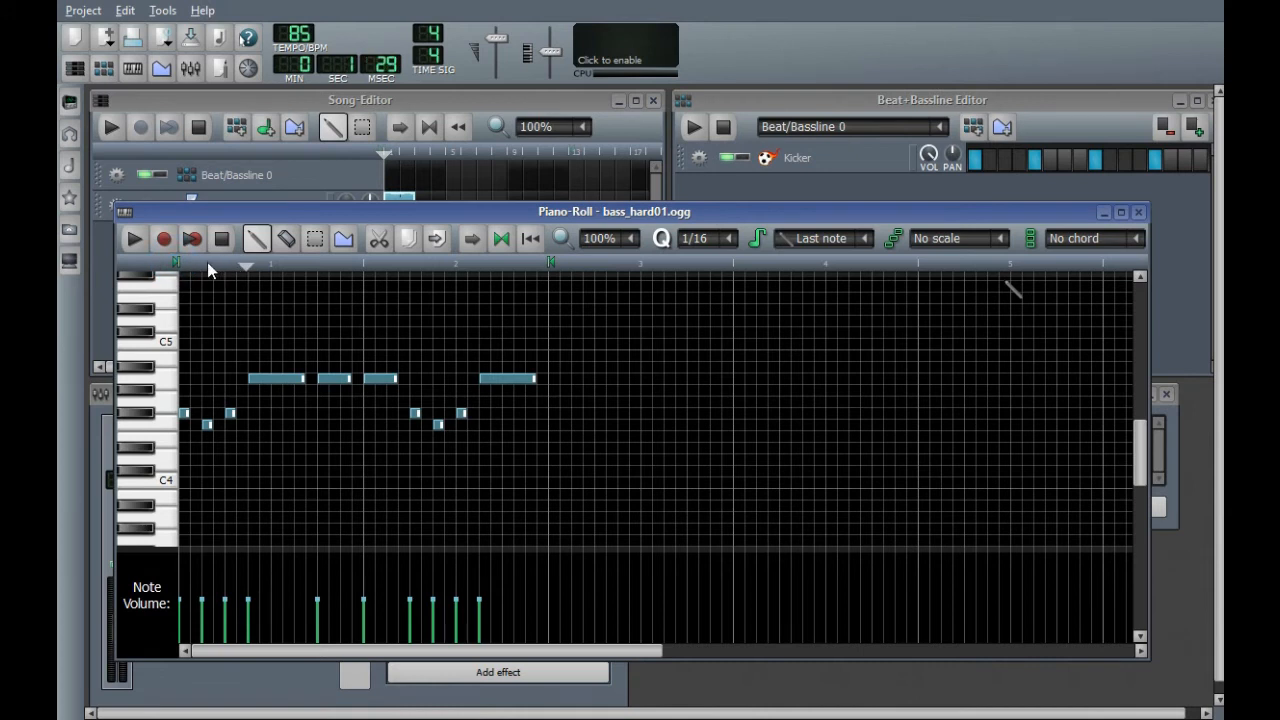
drag(185, 268, 380, 272)
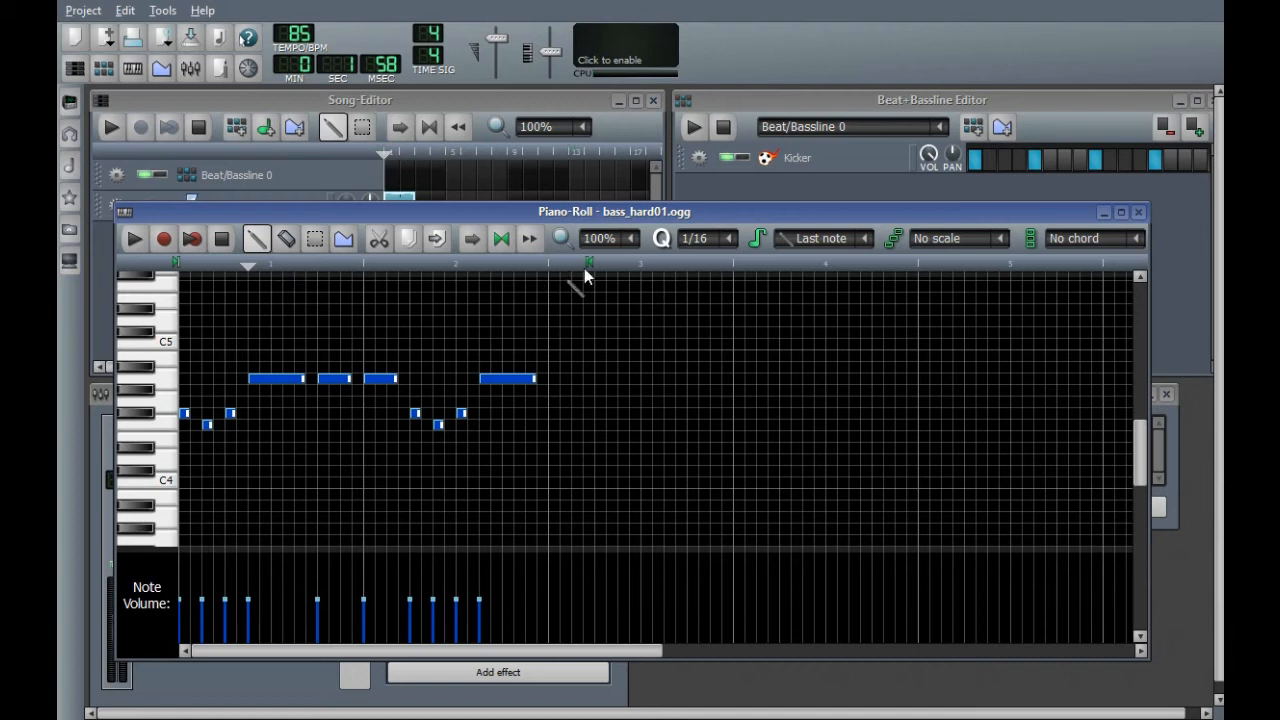
drag(588, 266, 735, 278)
click(505, 245)
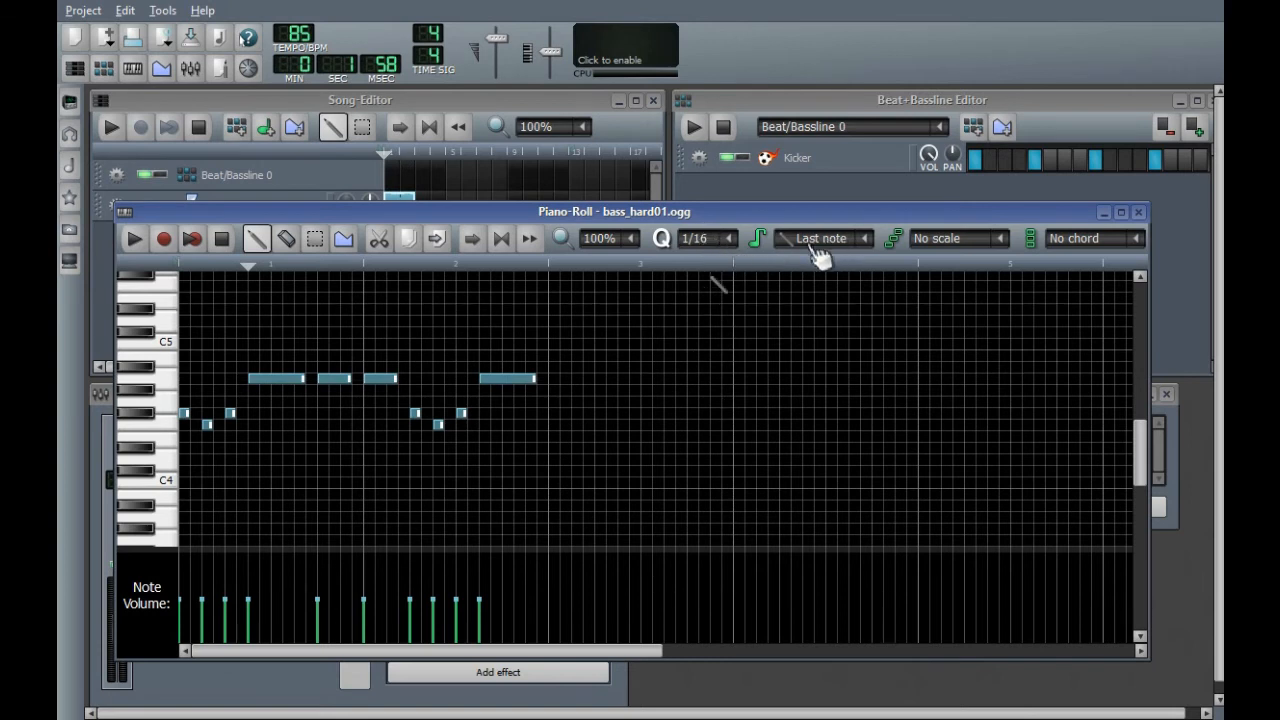
- Set the note length to 1/16 and draw nine scattered notes from the end of bar 3 through bar 4
click(868, 241)
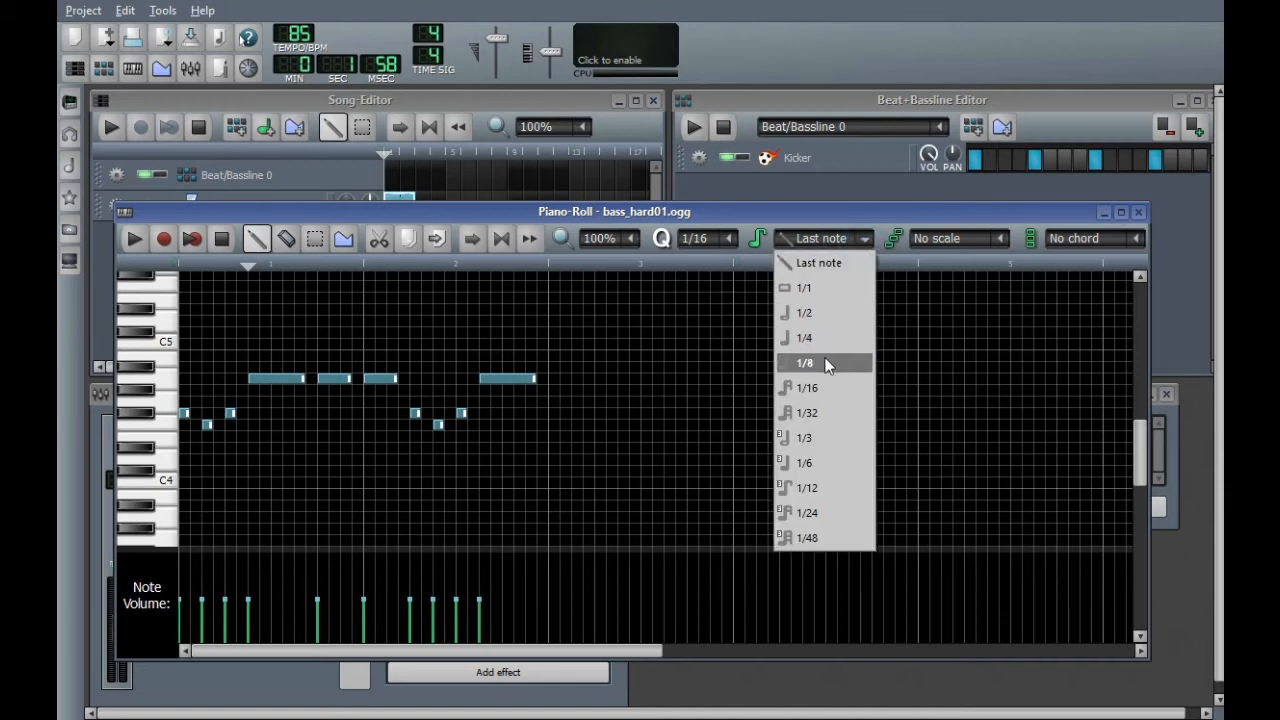
click(826, 390)
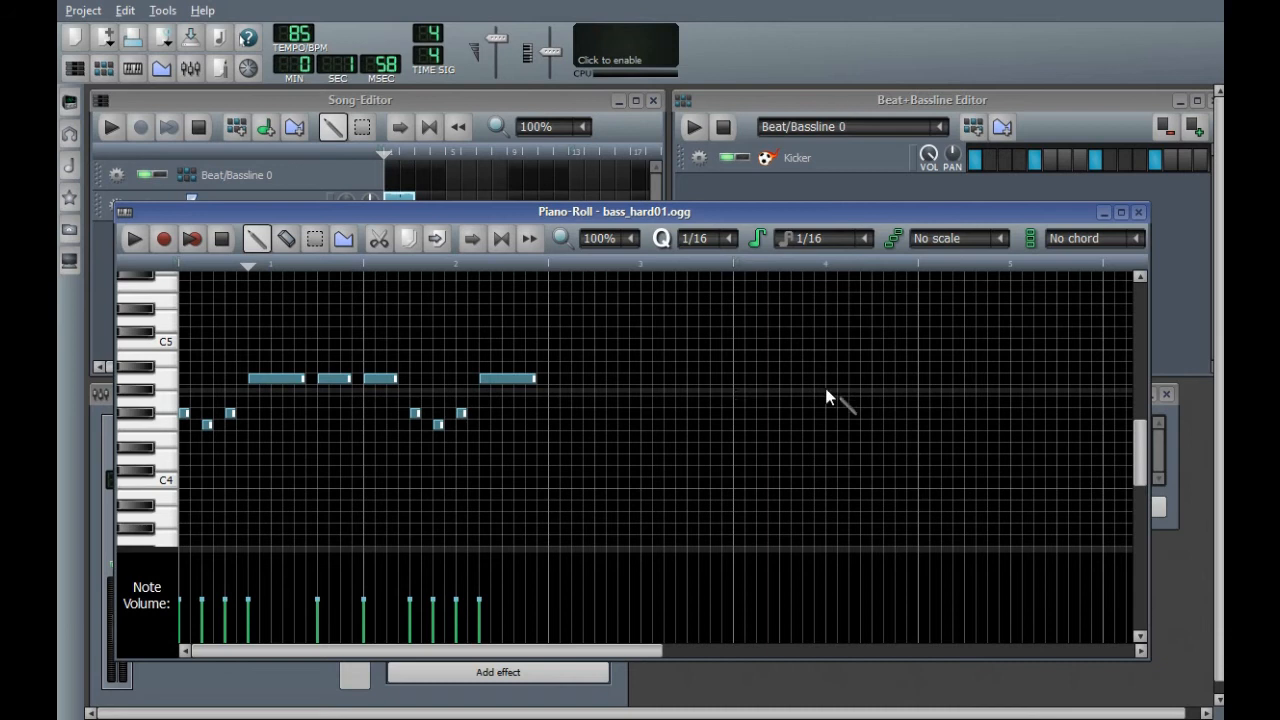
click(706, 333)
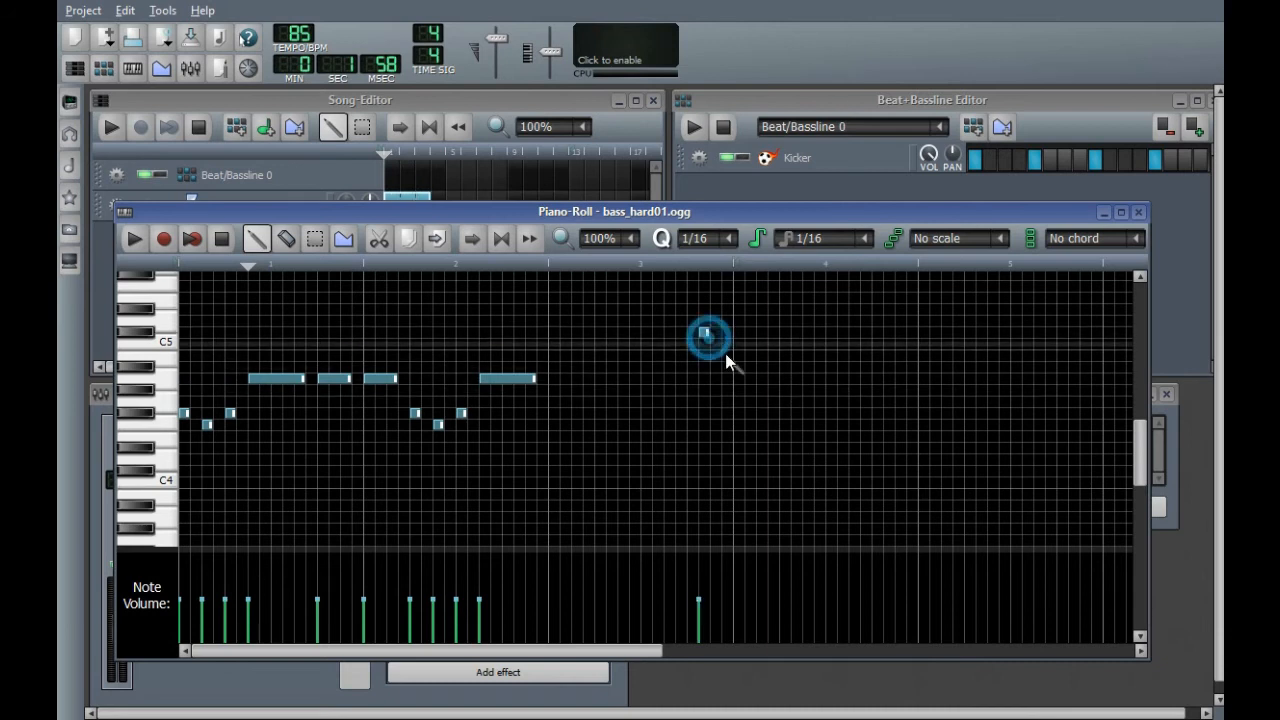
click(739, 378)
click(772, 413)
click(796, 344)
click(820, 401)
click(821, 367)
click(854, 367)
click(877, 333)
click(877, 390)
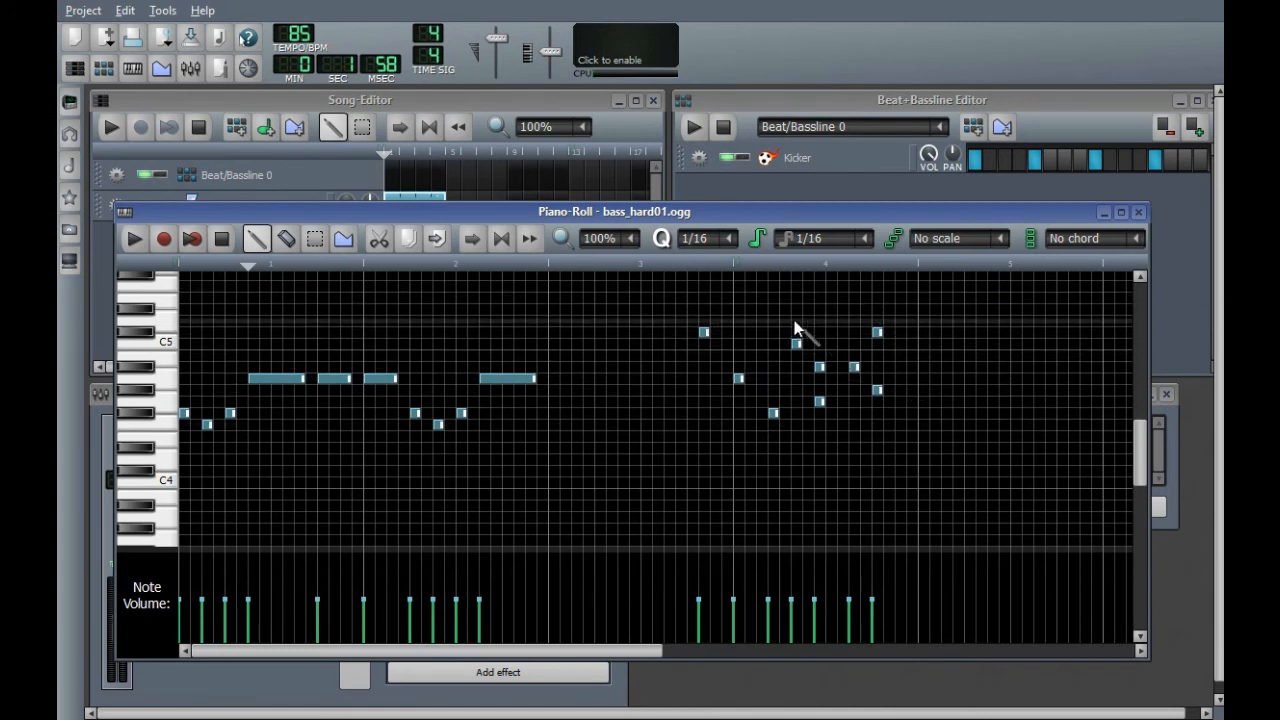
- Box-select the scattered notes in bars 3 and 4 and delete them all
drag(676, 294, 932, 457)
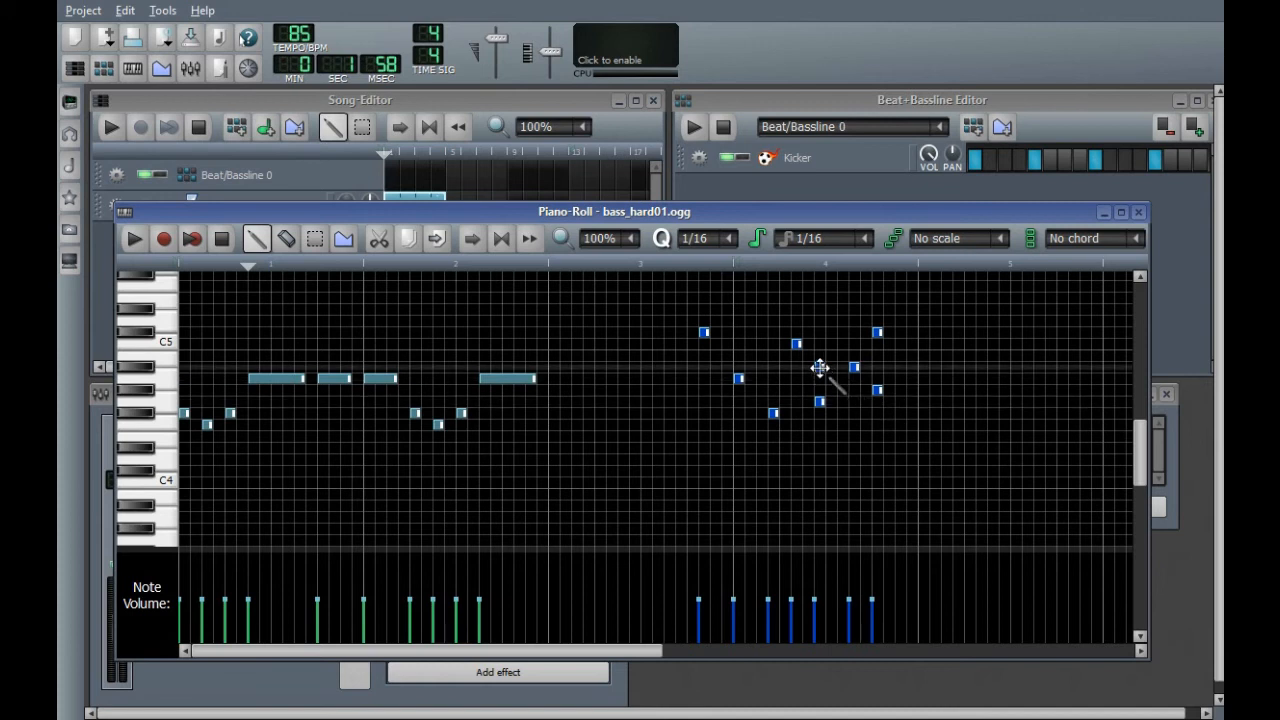
right_click(820, 401)
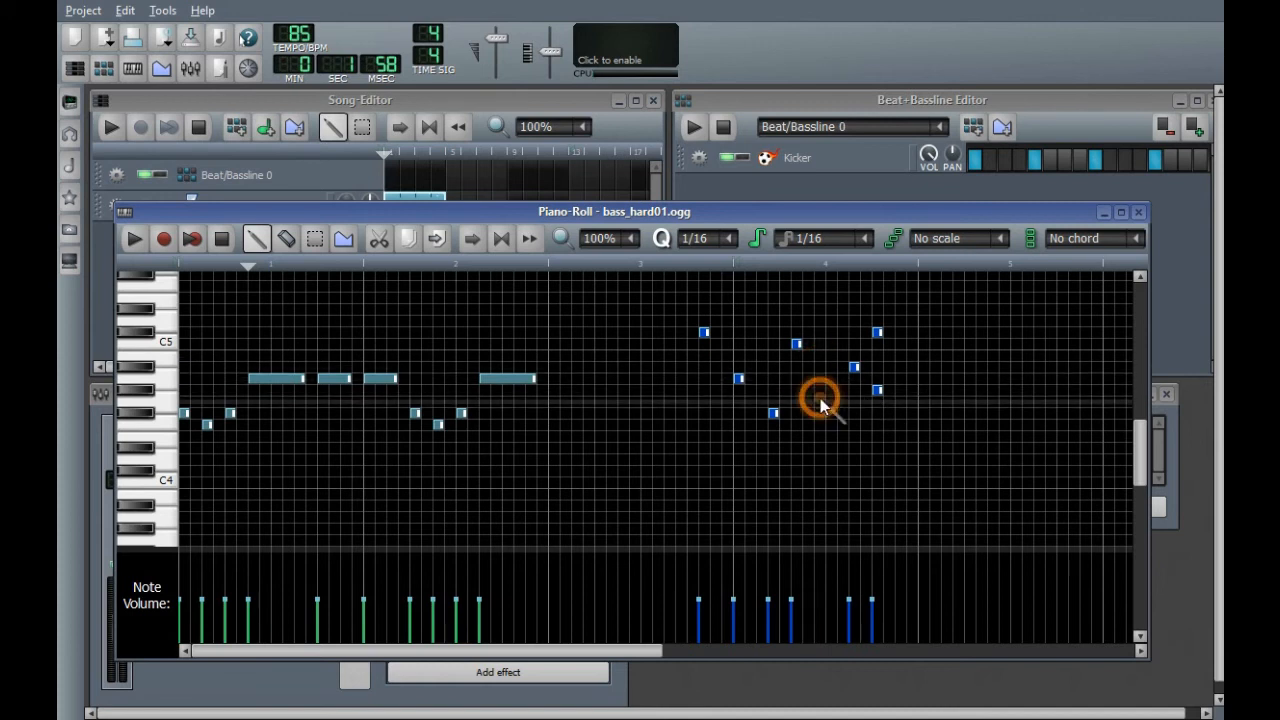
key(Delete)
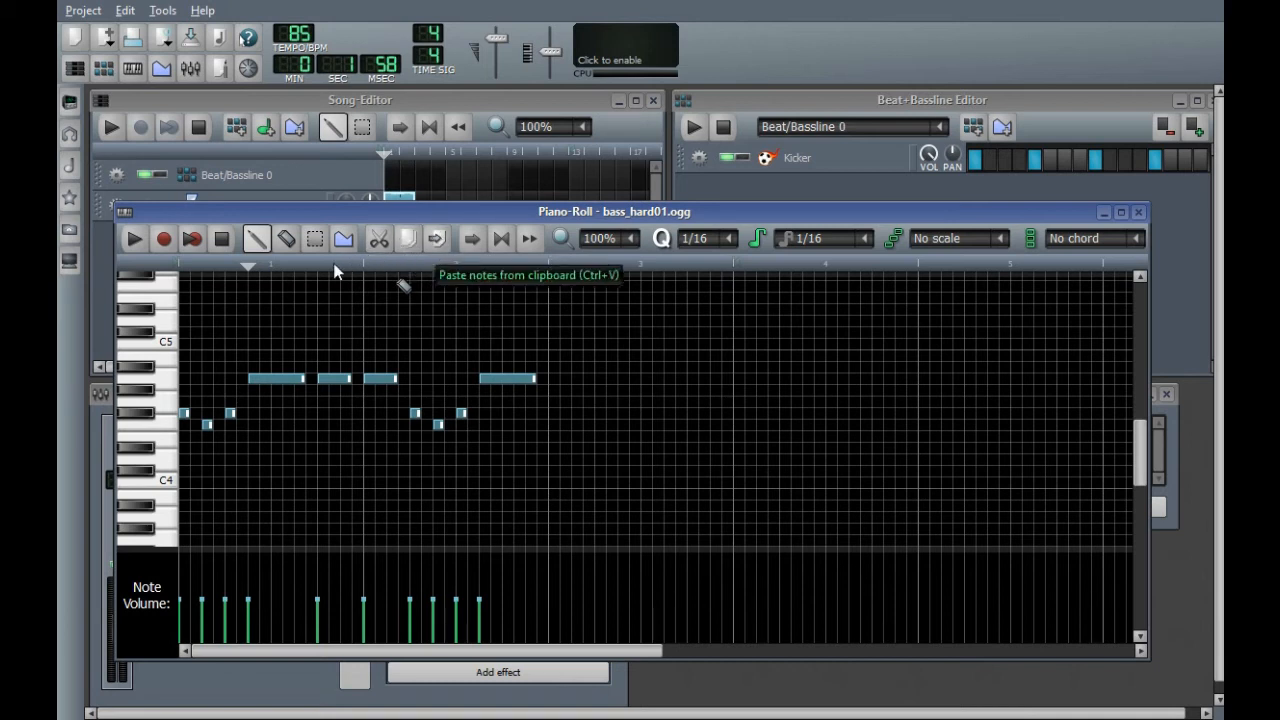
- Draw four 1/16 notes across bars 3 and 4, box-select them with select mode, and clear the selection
click(666, 321)
click(716, 390)
click(763, 344)
click(809, 390)
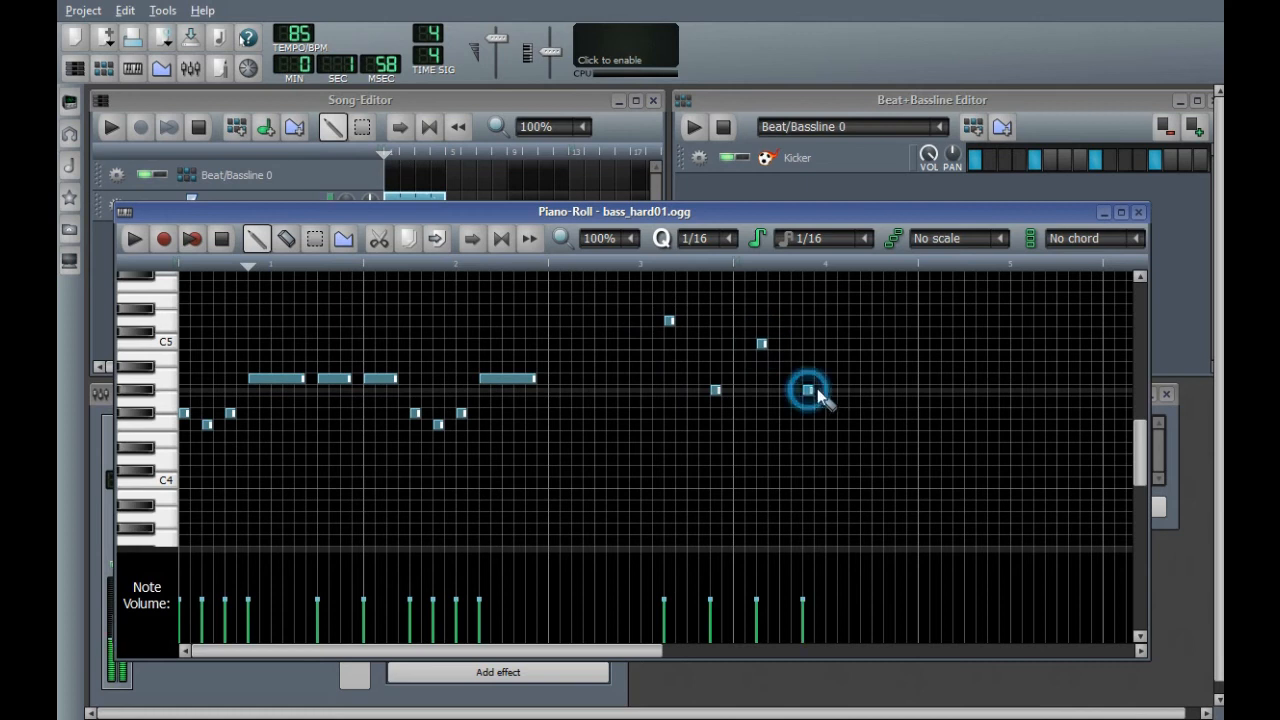
click(314, 240)
drag(640, 281, 890, 440)
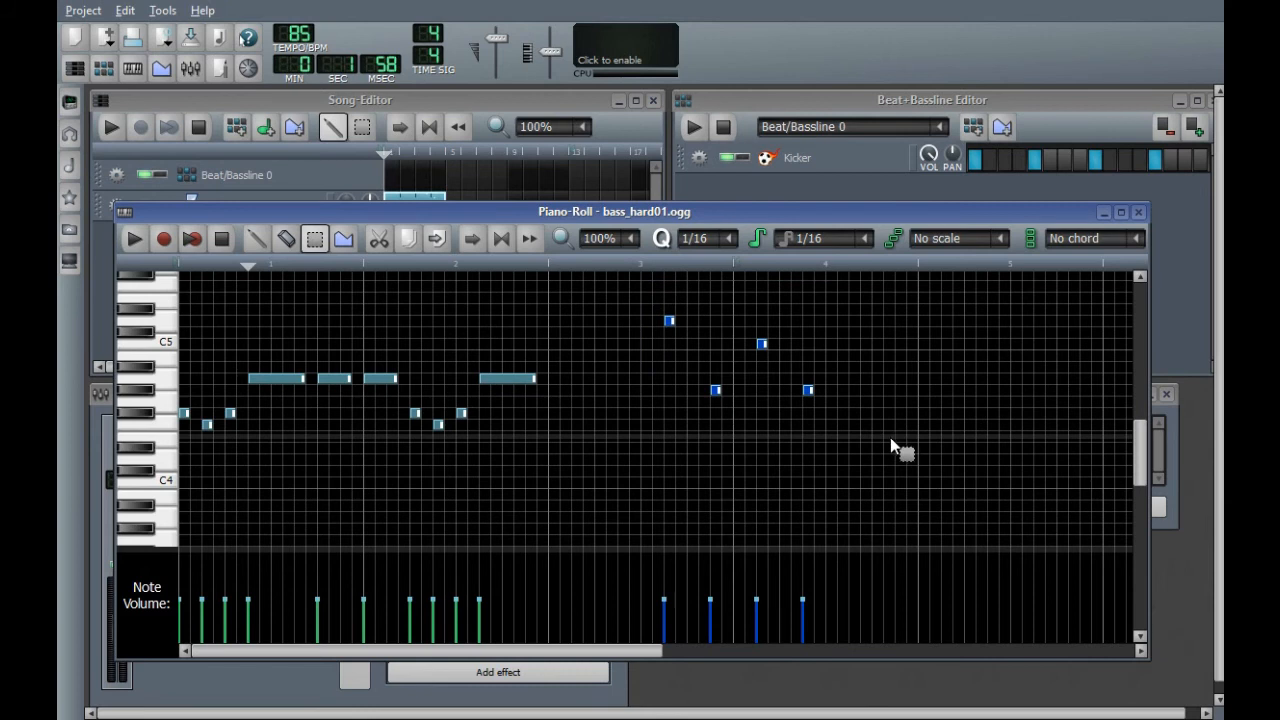
drag(836, 329, 895, 381)
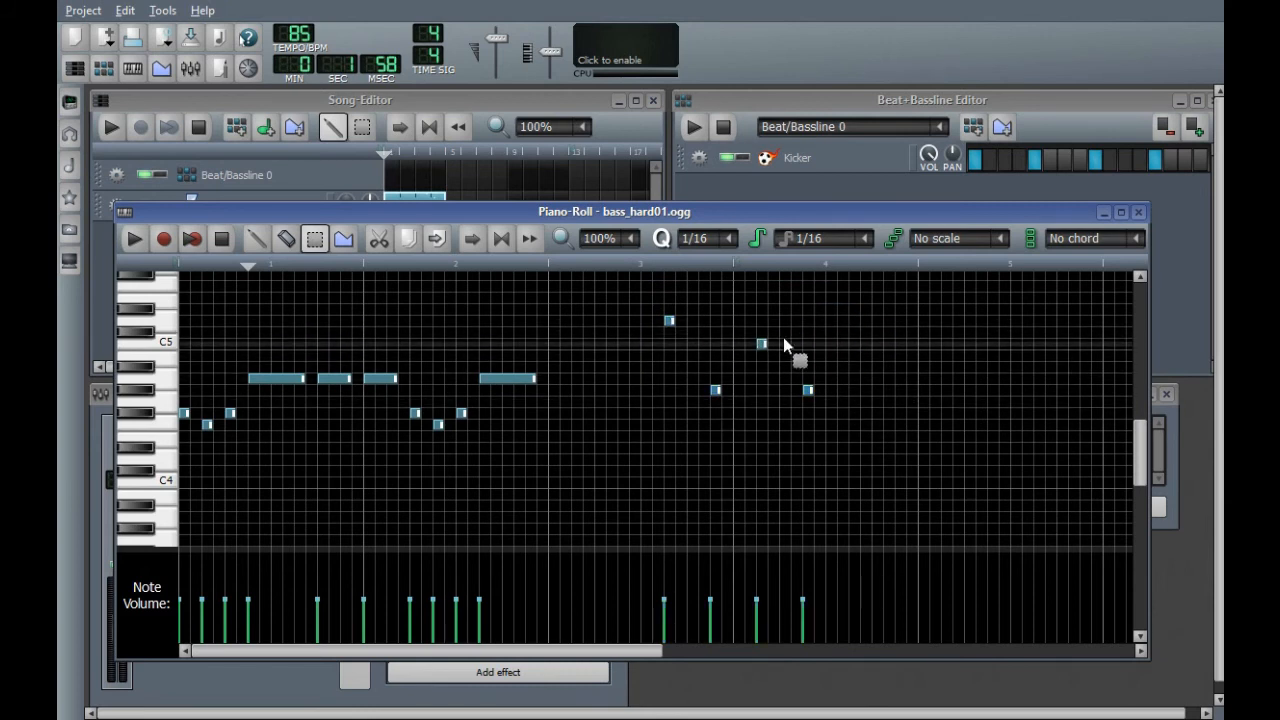
- Erase the four notes in bars 3 and 4, the first in erase mode and the other three in draw mode
click(255, 240)
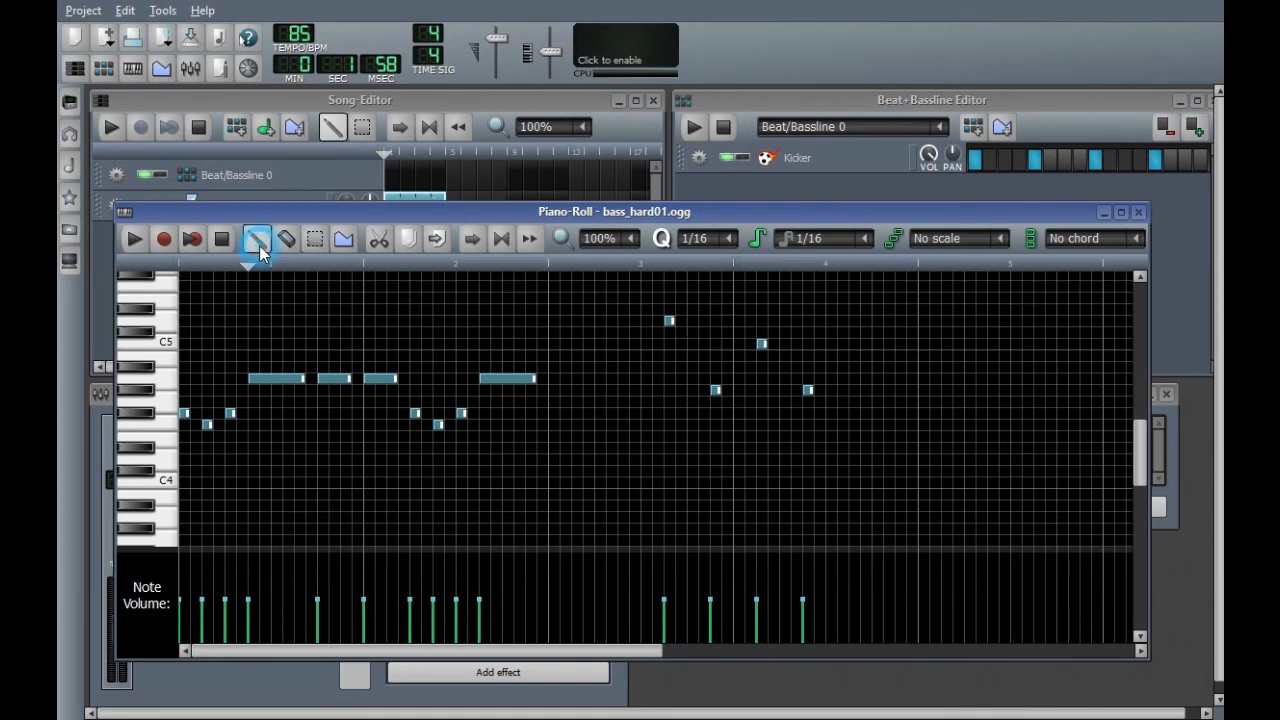
click(667, 312)
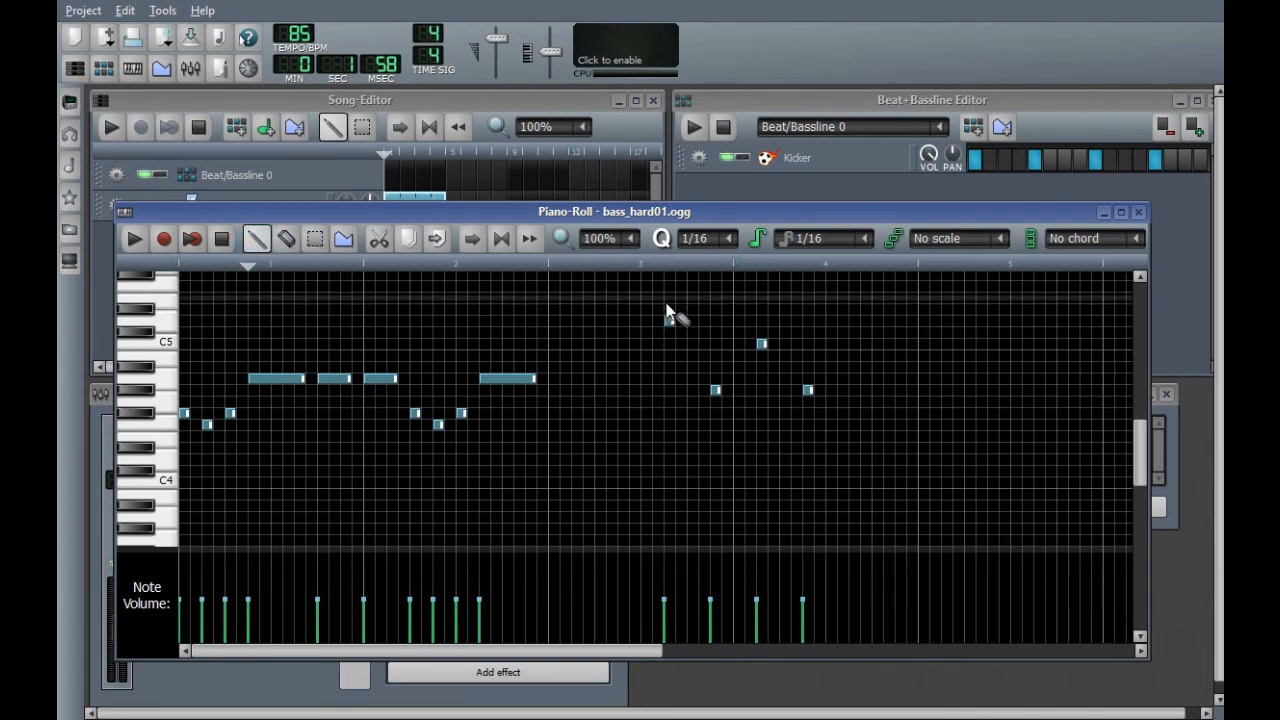
click(667, 316)
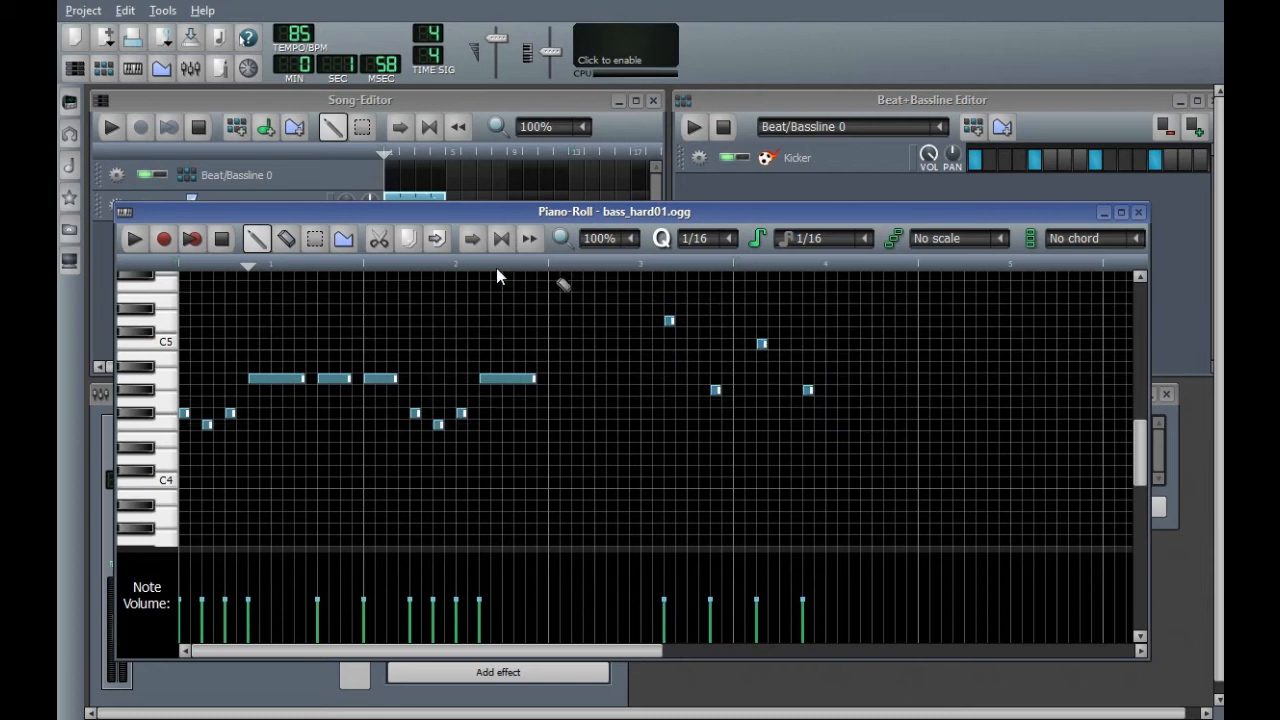
click(287, 239)
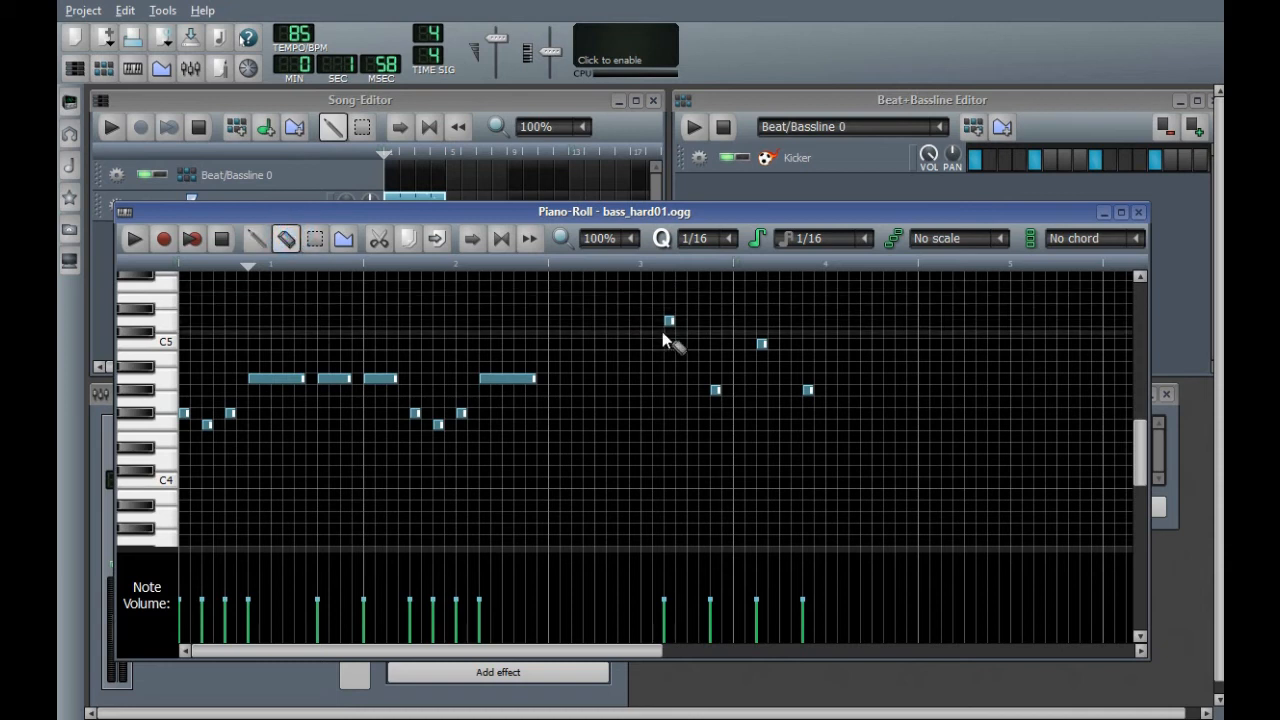
click(666, 322)
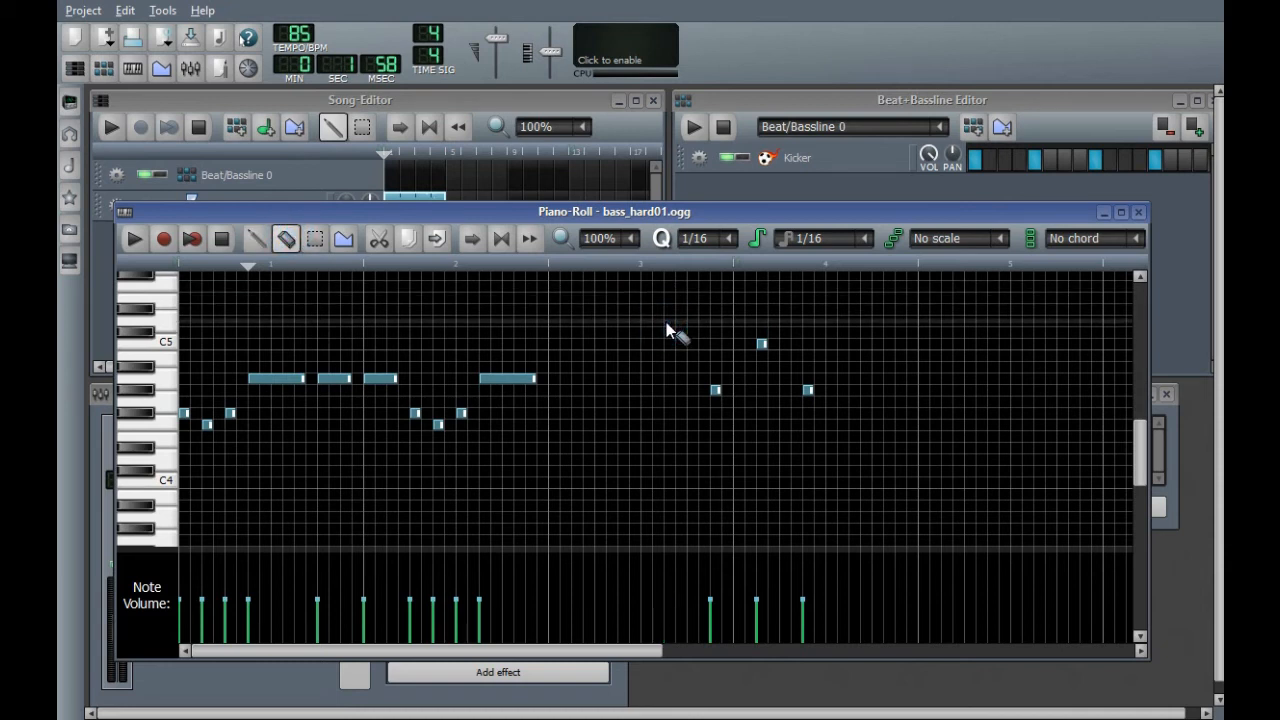
click(266, 241)
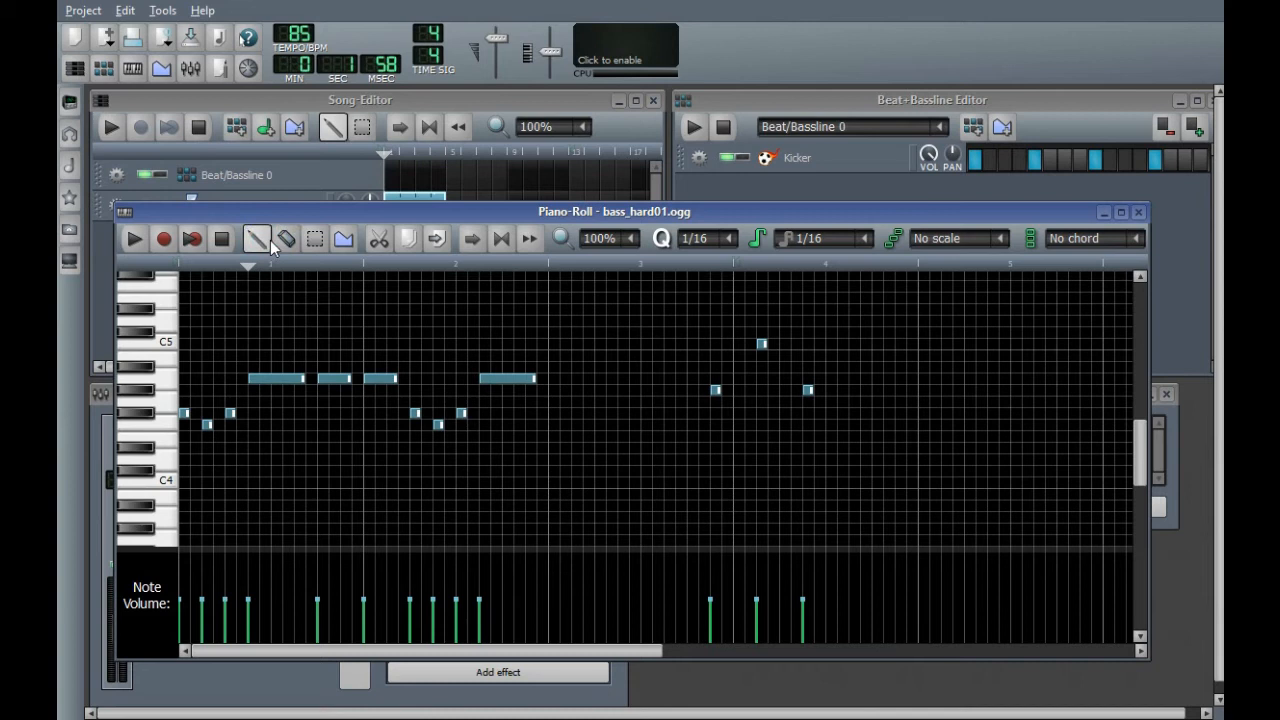
right_click(760, 344)
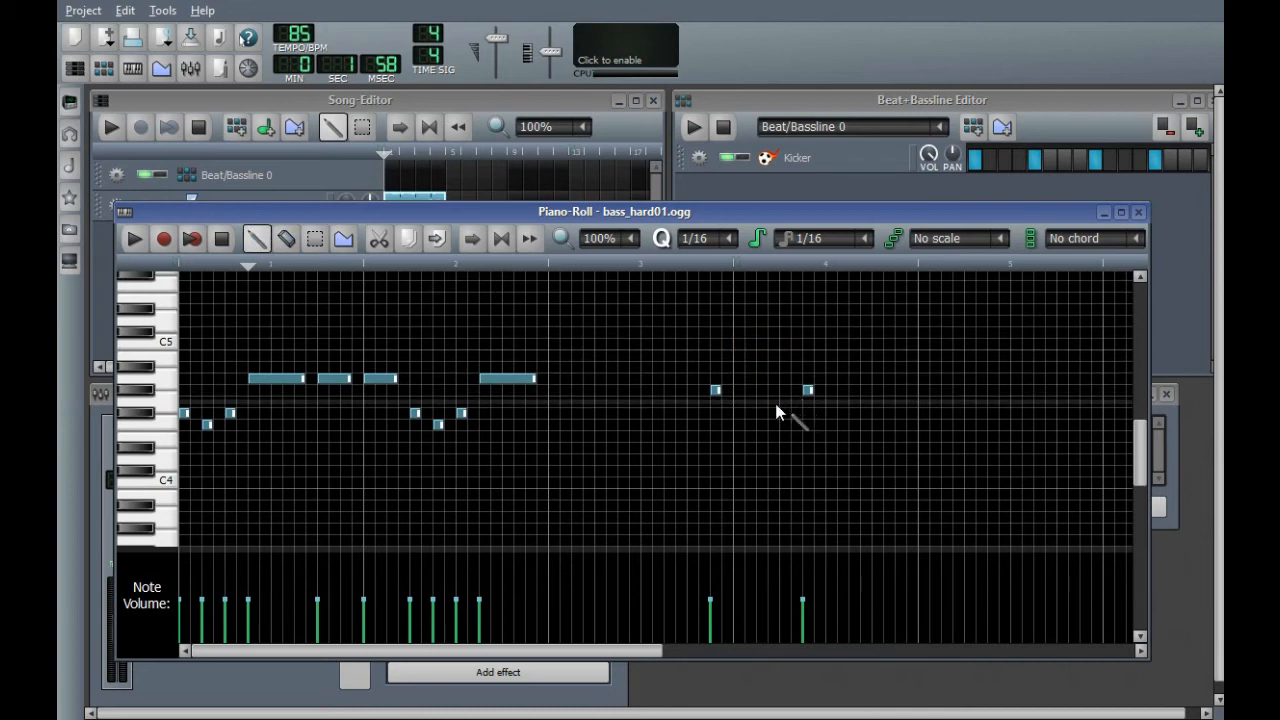
right_click(717, 388)
right_click(810, 392)
- Draw four 1/16 notes from bar 3 into bar 4, then move them together one beat later and one semitone lower
click(623, 320)
click(669, 367)
click(704, 332)
click(750, 378)
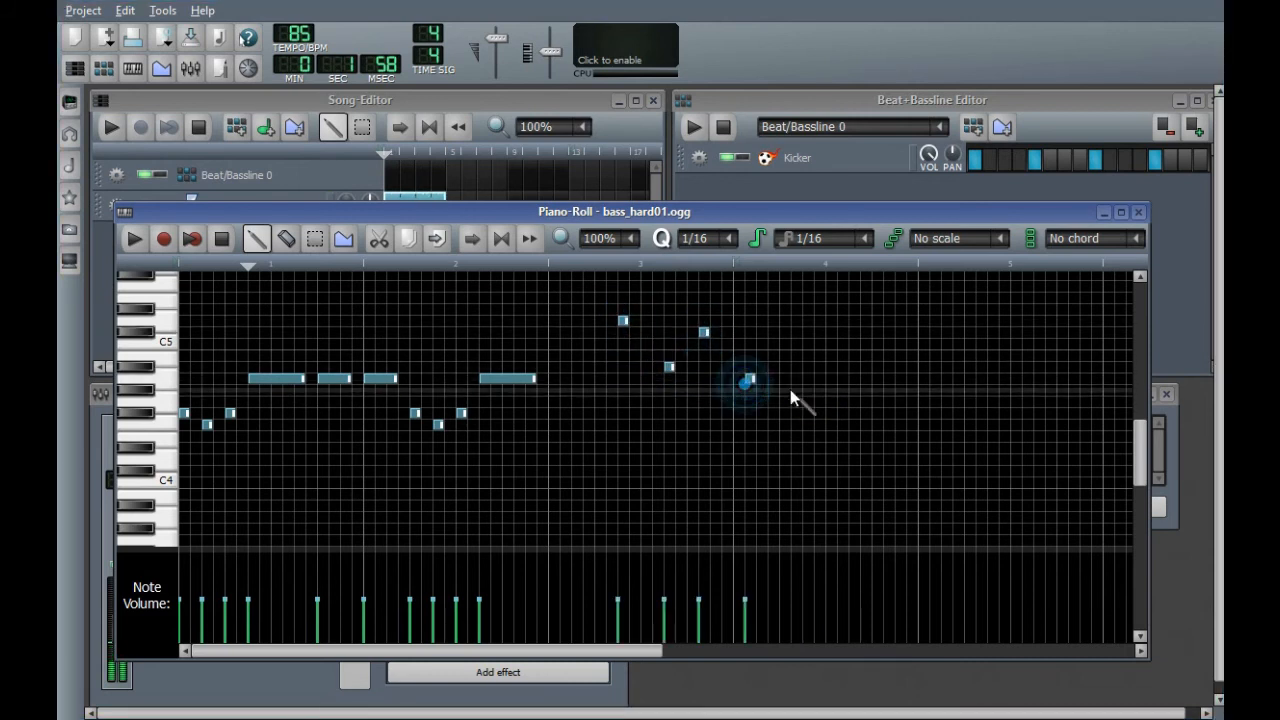
drag(590, 281, 804, 418)
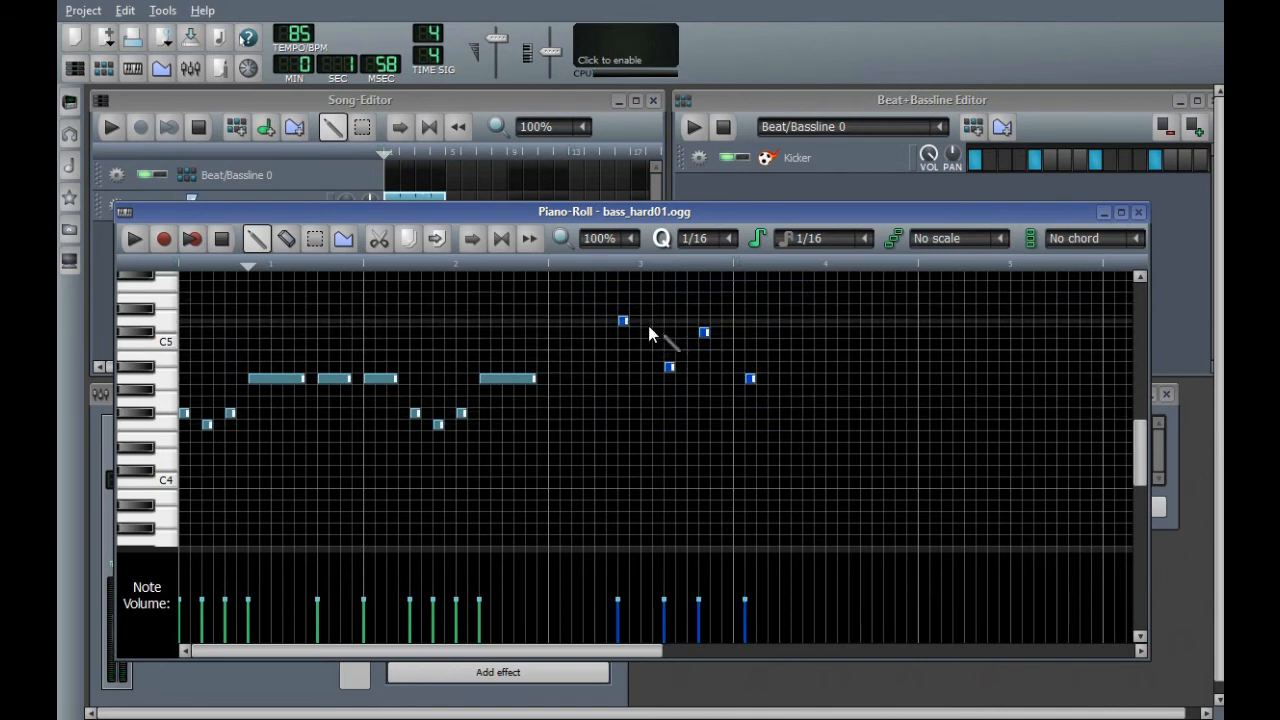
drag(621, 321, 670, 332)
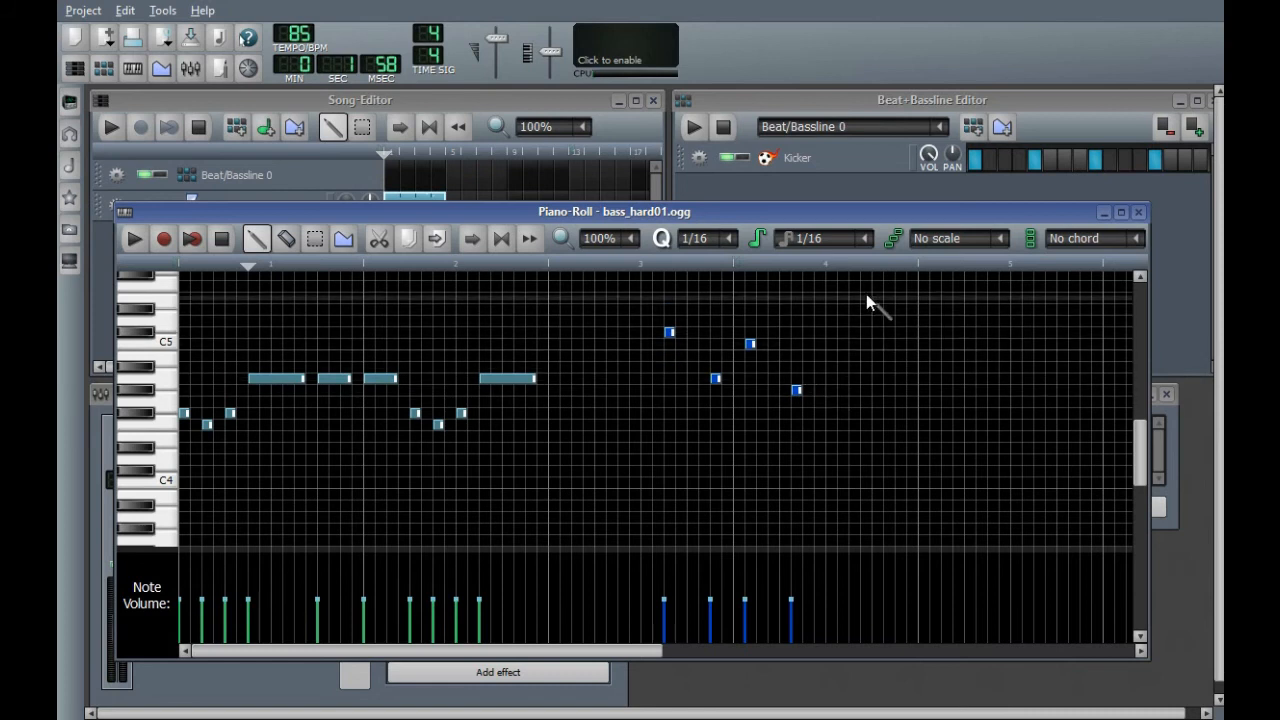
click(826, 330)
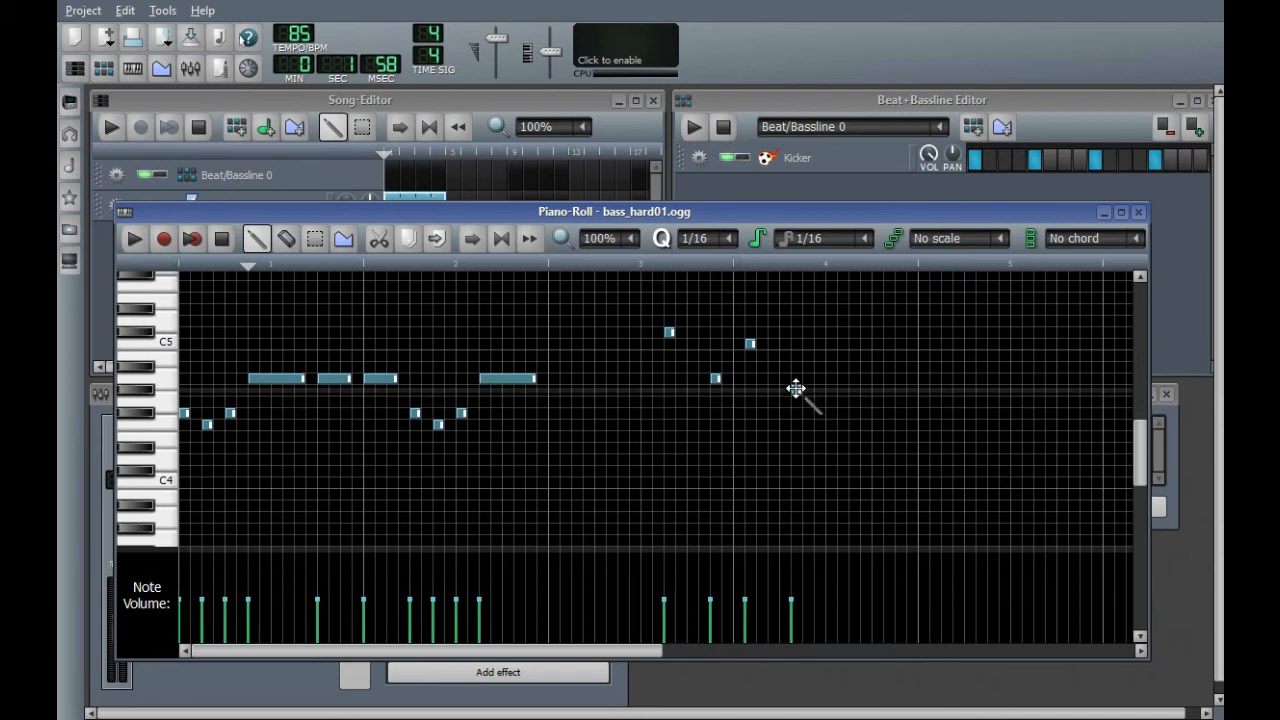
- Lengthen the last note in bar 4 to about six sixteenths and move it one sixteenth earlier and one semitone higher
drag(800, 389, 878, 390)
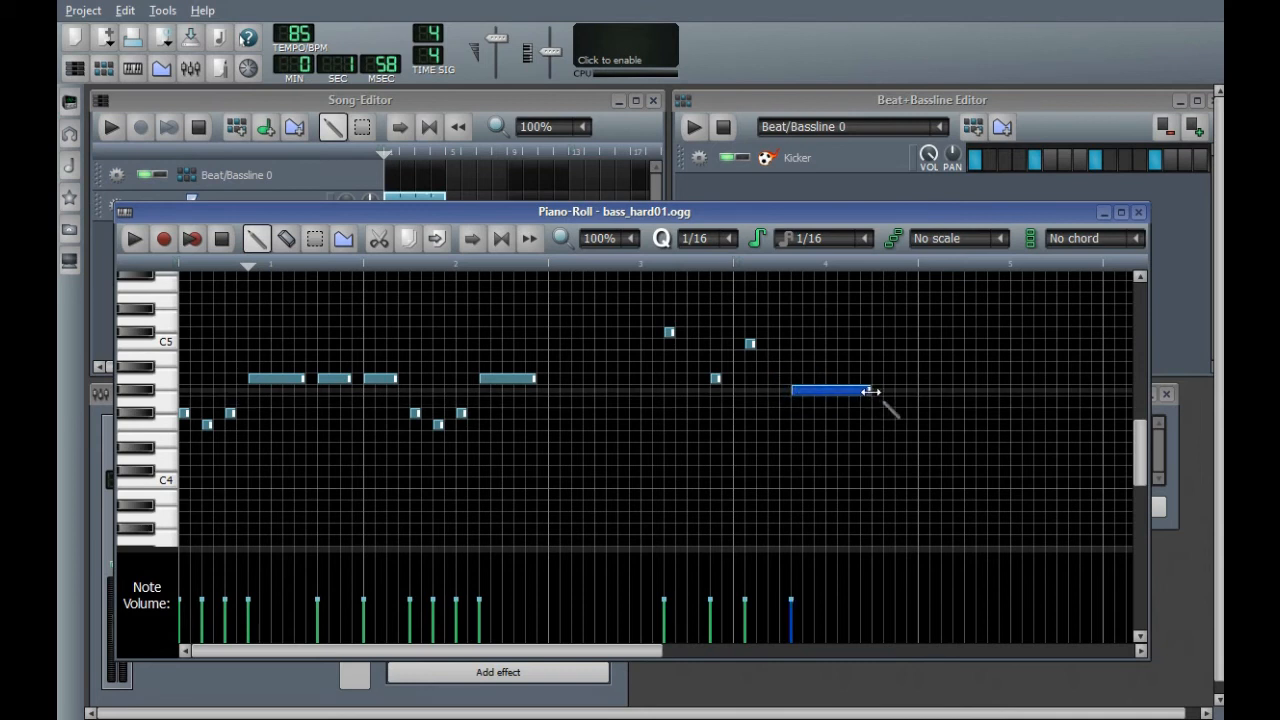
drag(851, 391, 840, 392)
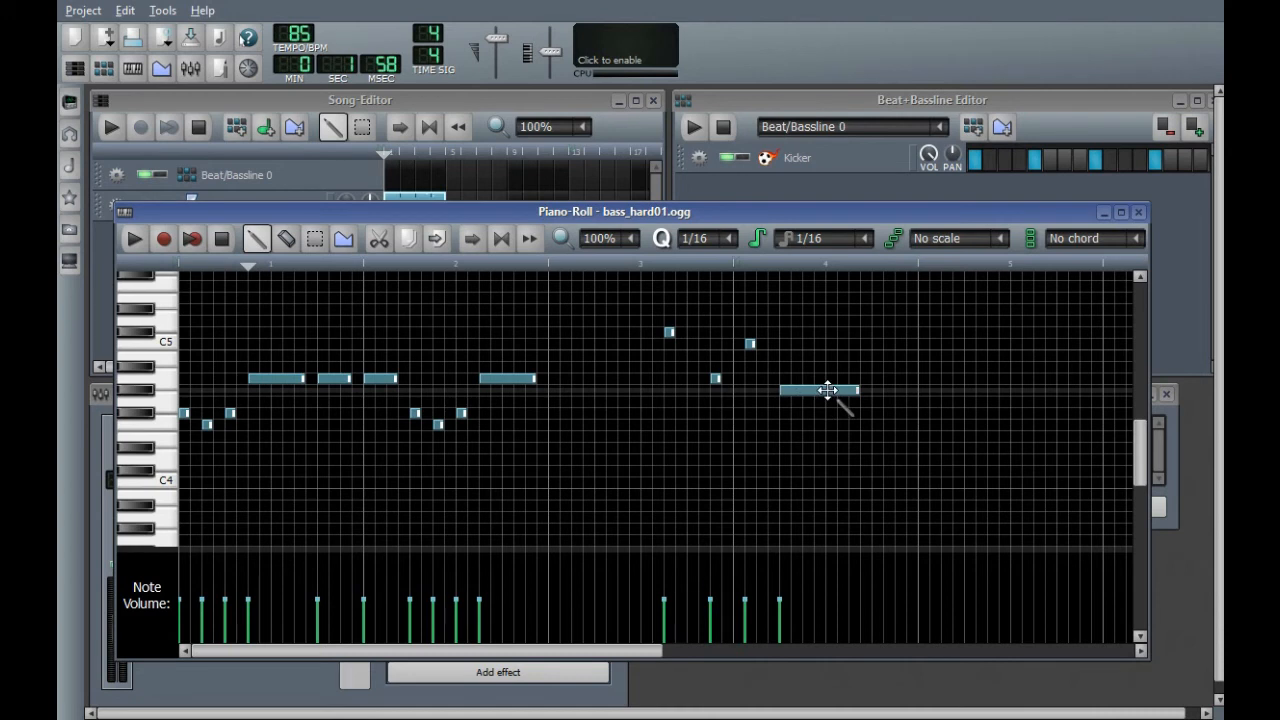
mouse_move(829, 390)
mouse_down()
mouse_move(809, 397)
mouse_move(909, 400)
mouse_move(877, 412)
mouse_move(851, 338)
mouse_move(848, 365)
mouse_move(906, 366)
mouse_move(825, 377)
mouse_up()
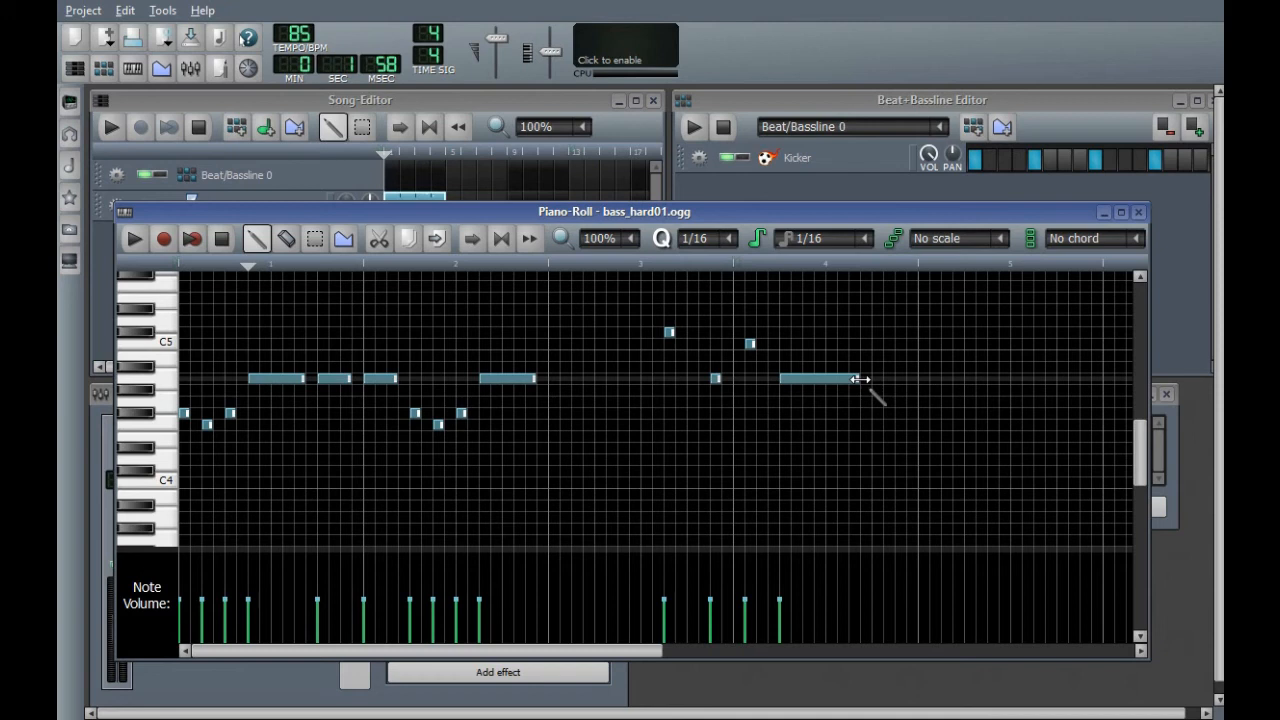
mouse_move(860, 379)
mouse_down()
mouse_move(1025, 379)
mouse_move(758, 377)
mouse_move(849, 386)
mouse_up()
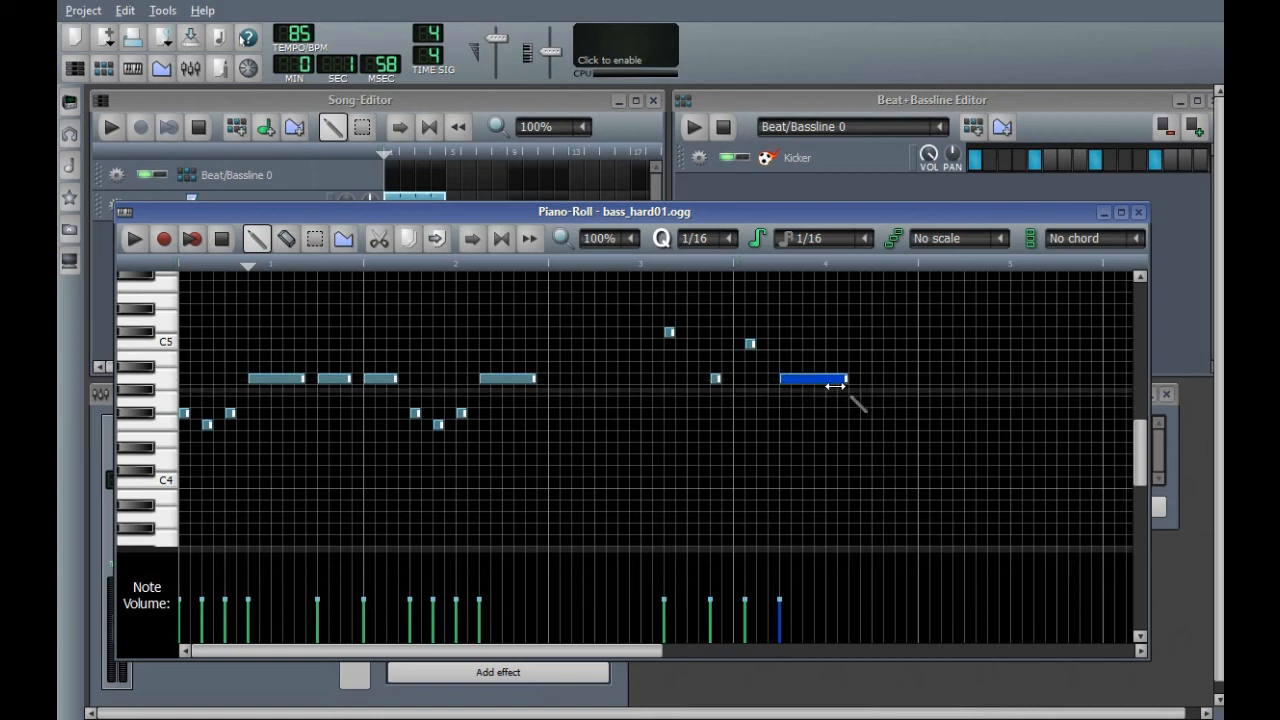
- Shorten the last note in bar 4 to four sixteenths and draw a matching higher note after it using the Last note length
drag(822, 384, 830, 385)
click(866, 248)
click(839, 266)
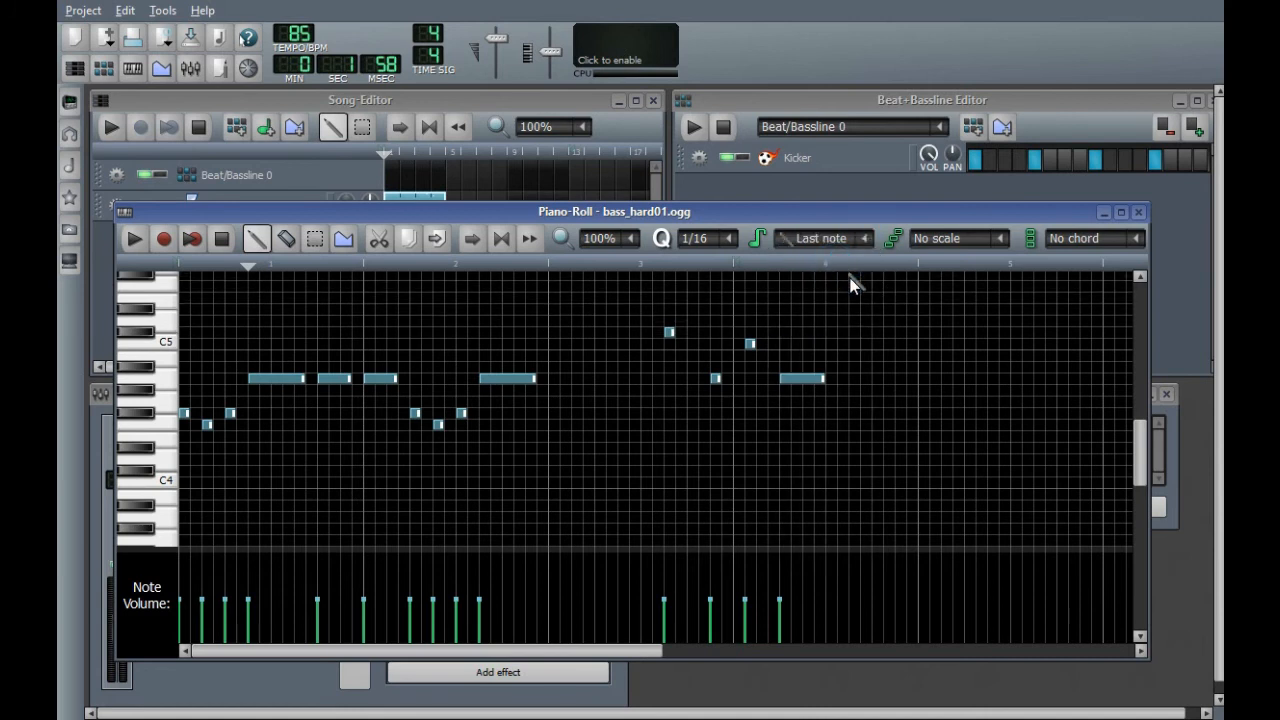
click(853, 309)
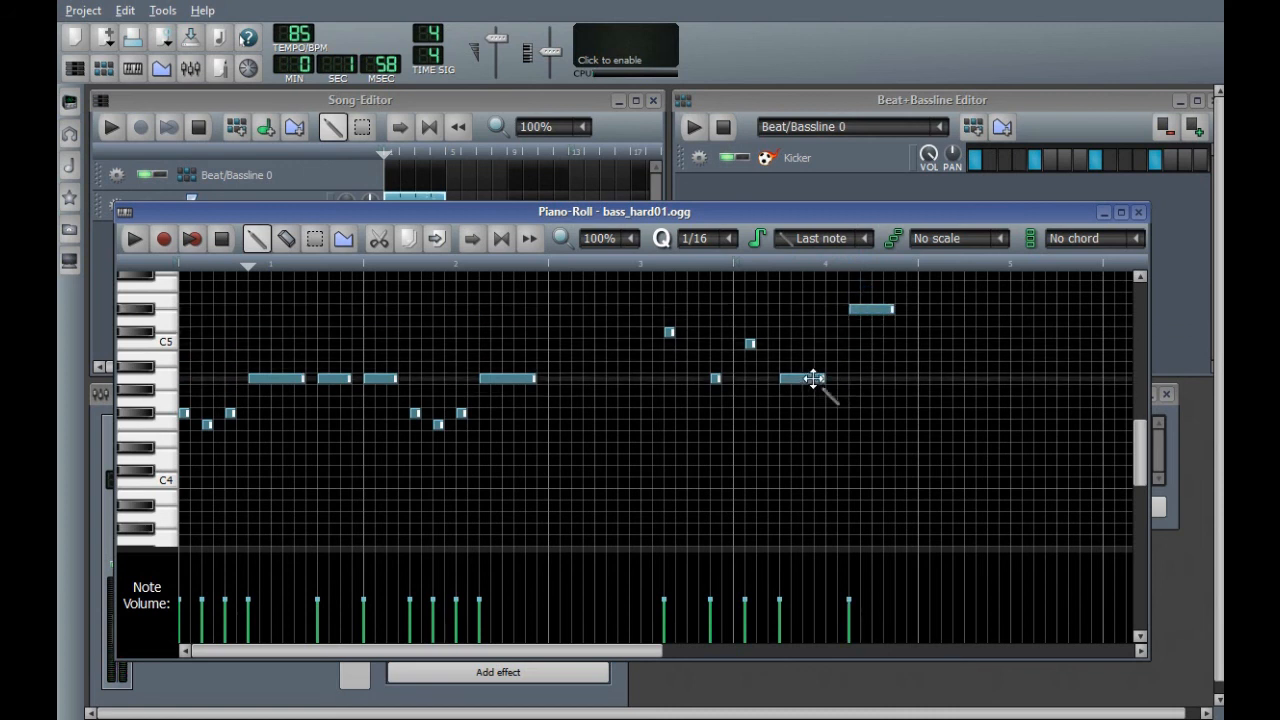
- Shorten the new note to two sixteenths starting on beat 3 of bar 4, and draw two matching notes descending after it
drag(868, 309, 843, 310)
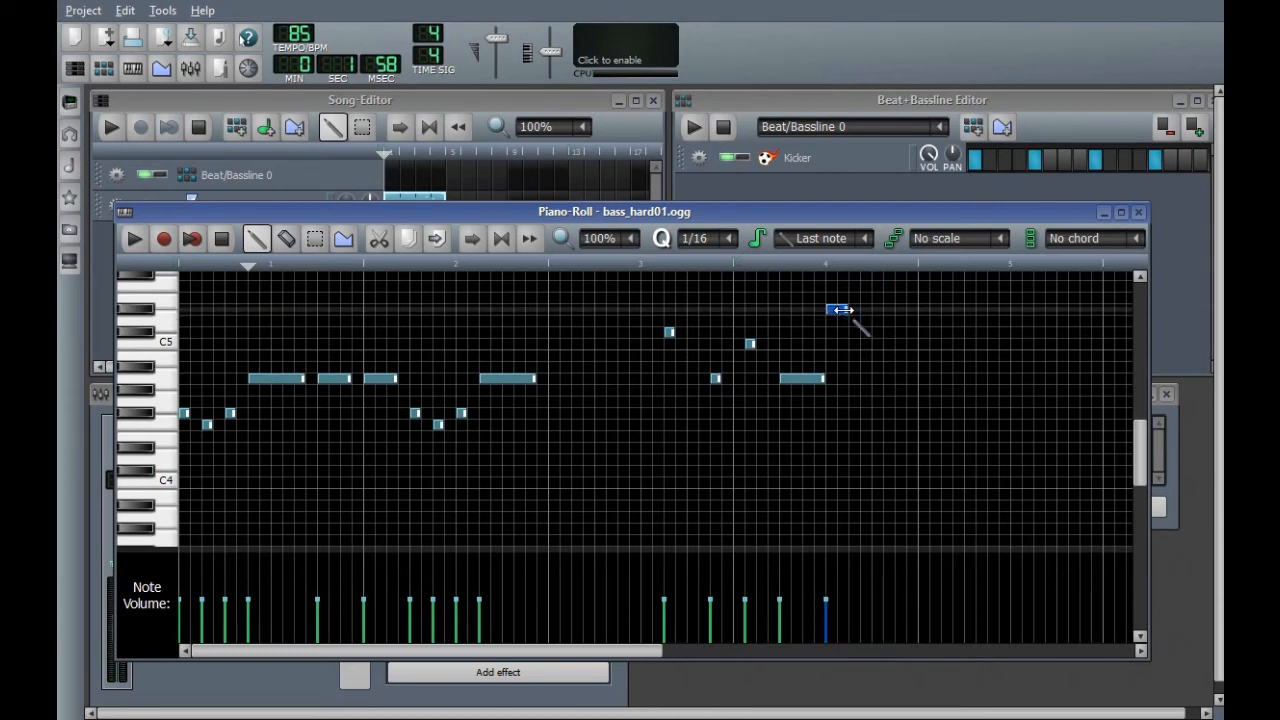
click(877, 320)
click(912, 356)
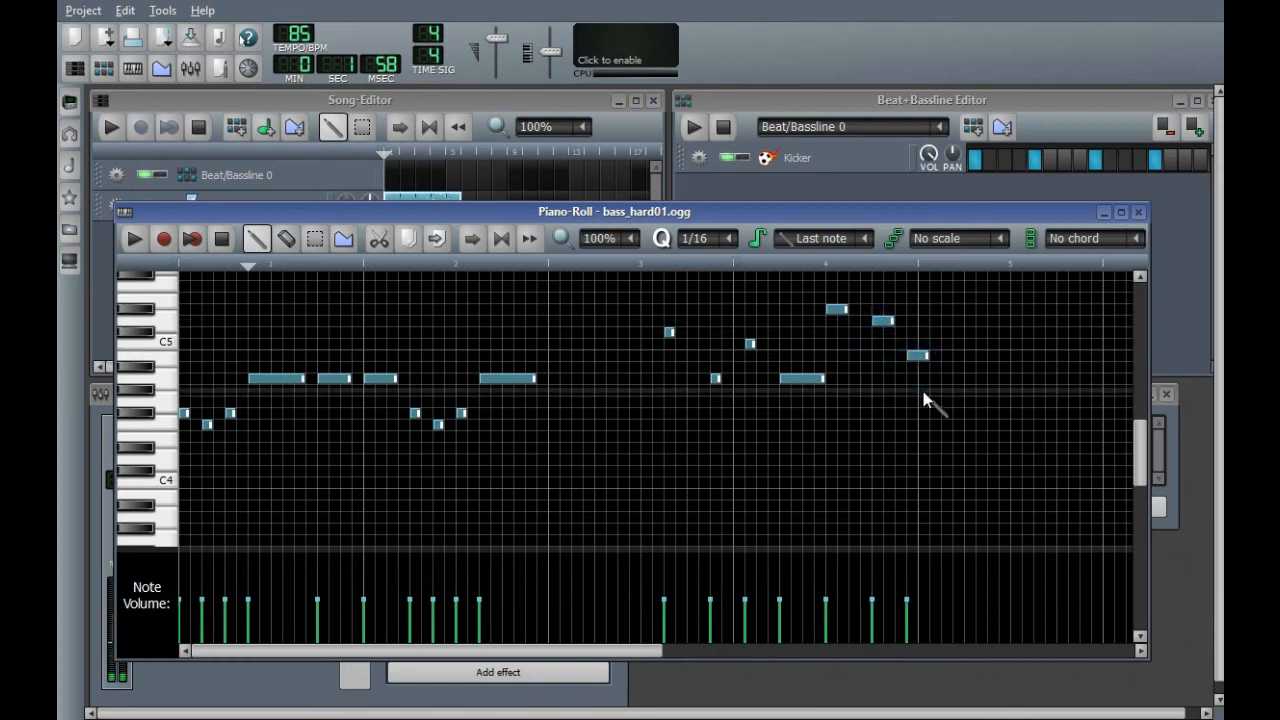
- Shorten the last bar 4 note to one sixteenth, and add two one-sixteenth notes and two four-sixteenth notes in bar 5
click(920, 355)
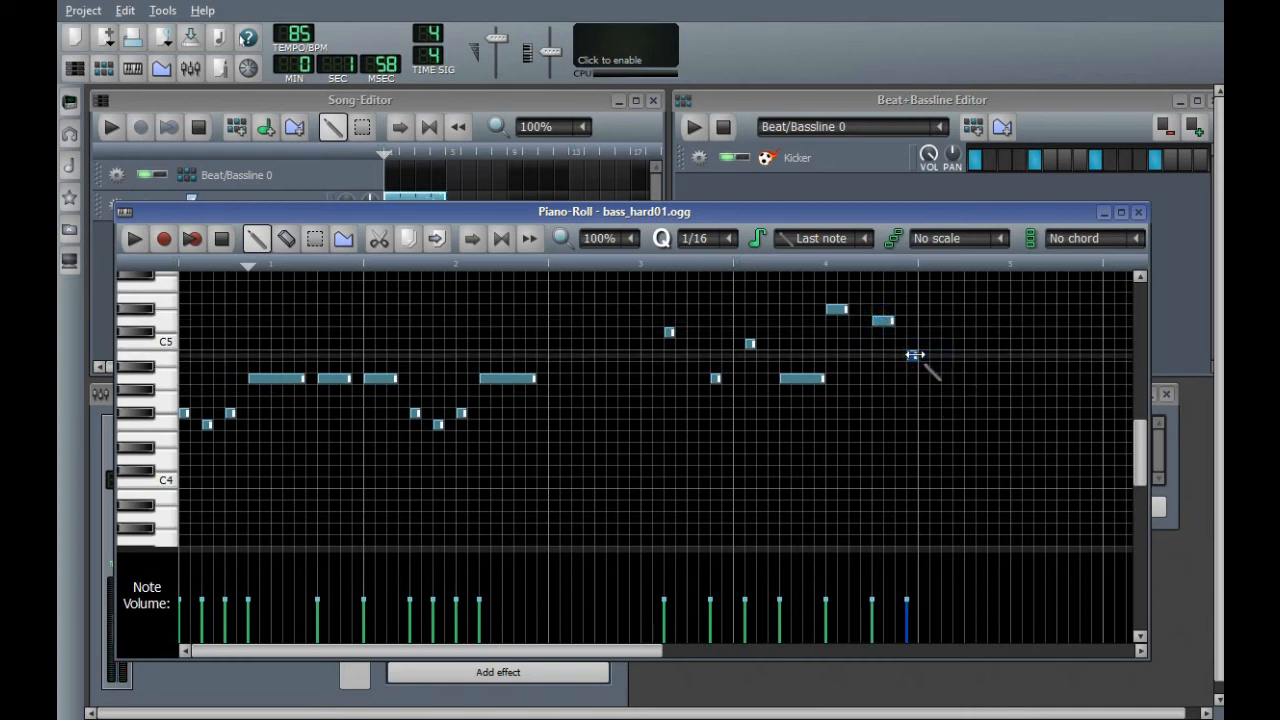
click(943, 381)
click(955, 401)
click(991, 378)
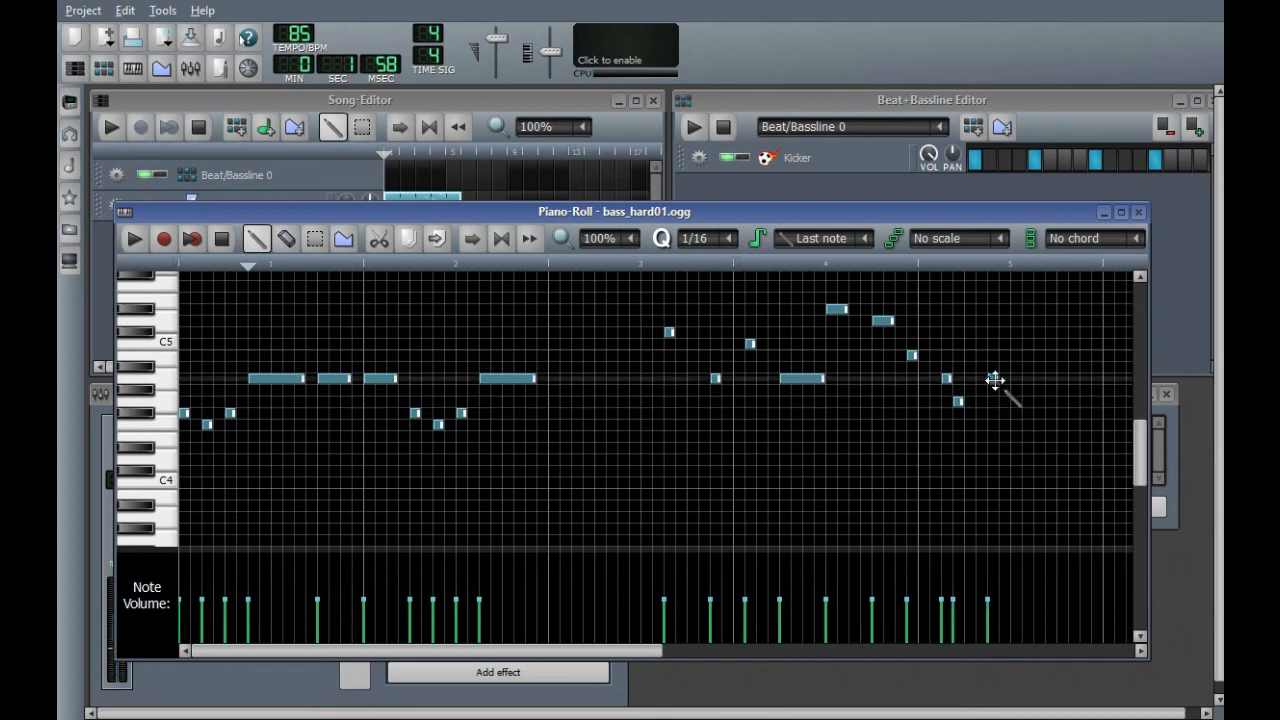
drag(995, 377, 1035, 381)
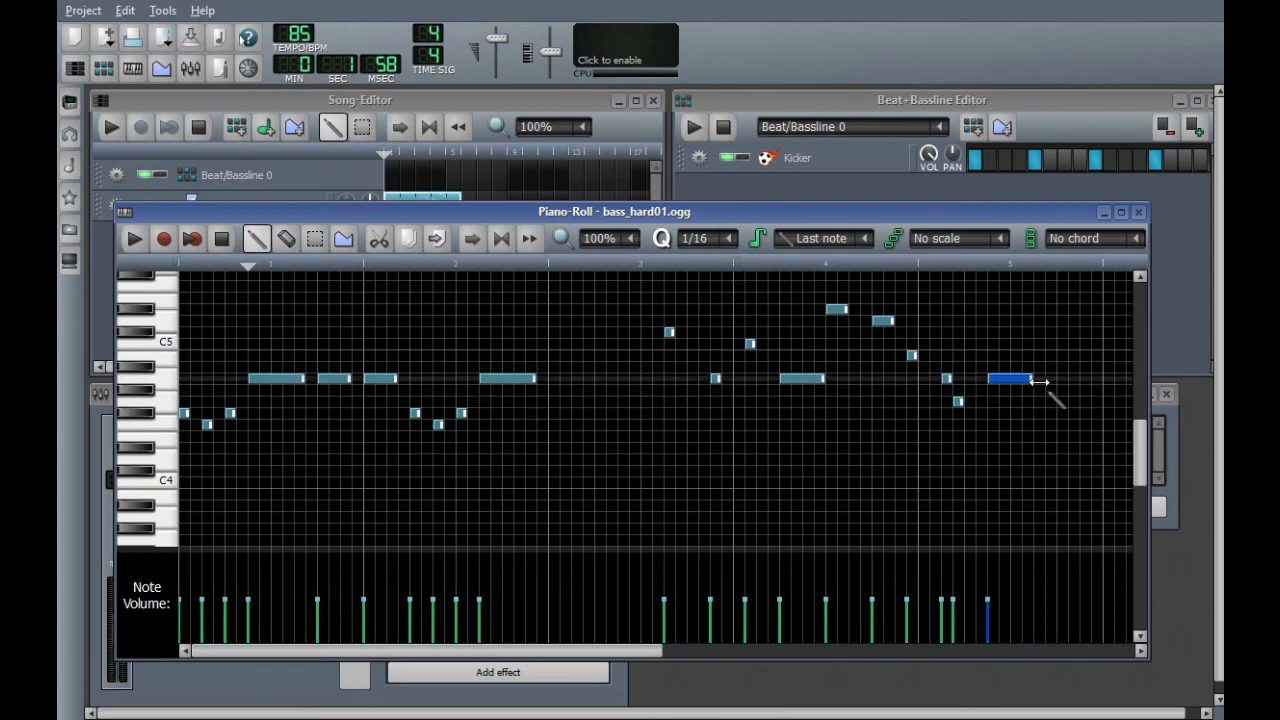
click(1064, 424)
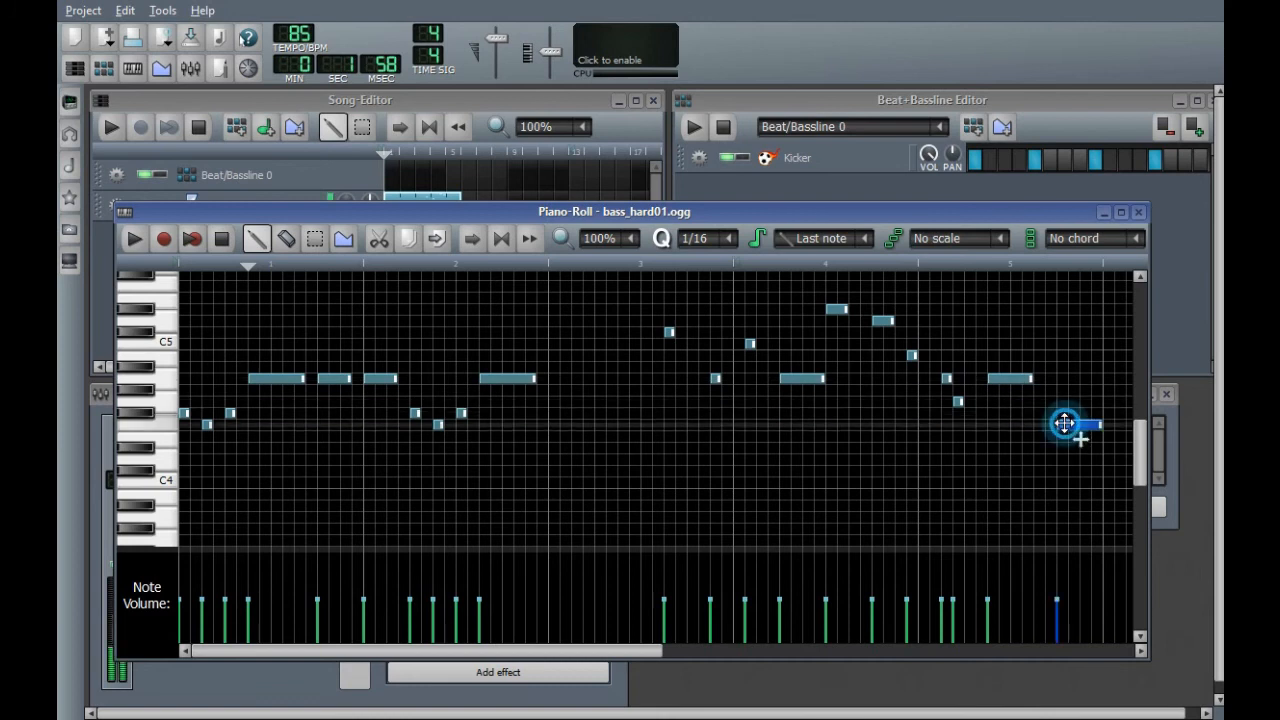
- Set the note length to 1/16 and delete all notes from bar 3 through bar 5
click(866, 244)
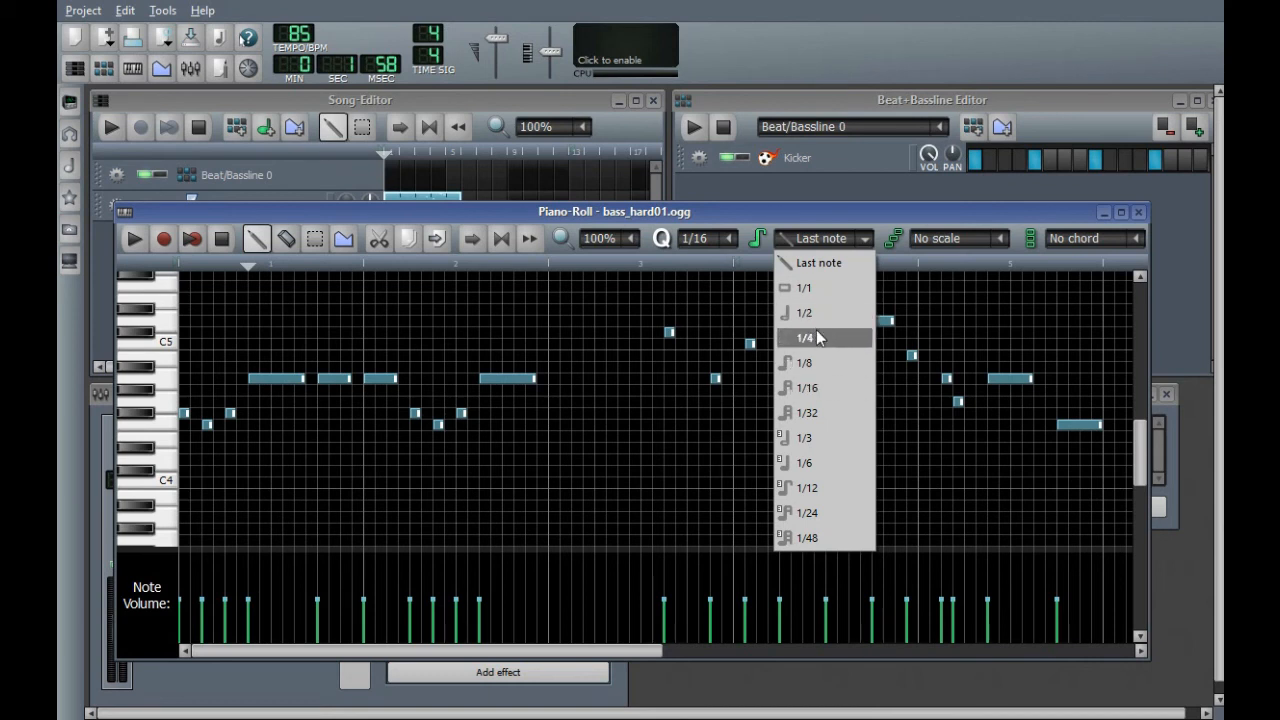
click(811, 388)
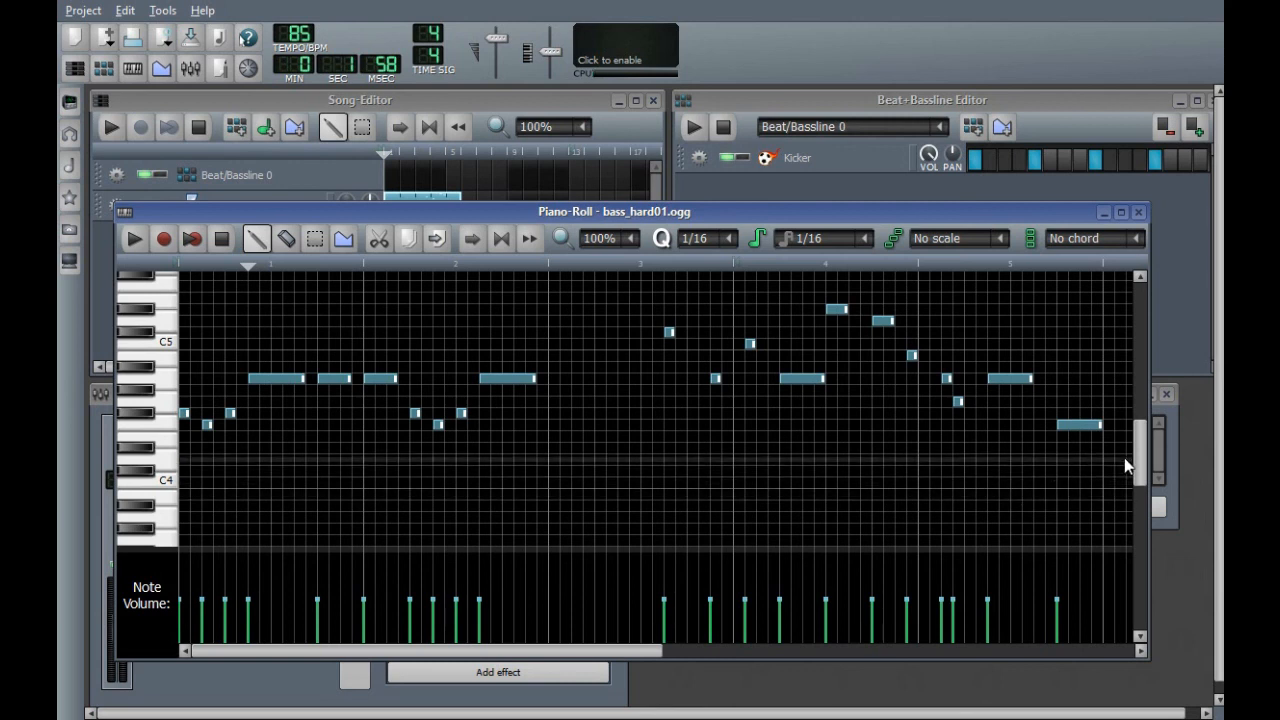
drag(1110, 465, 645, 296)
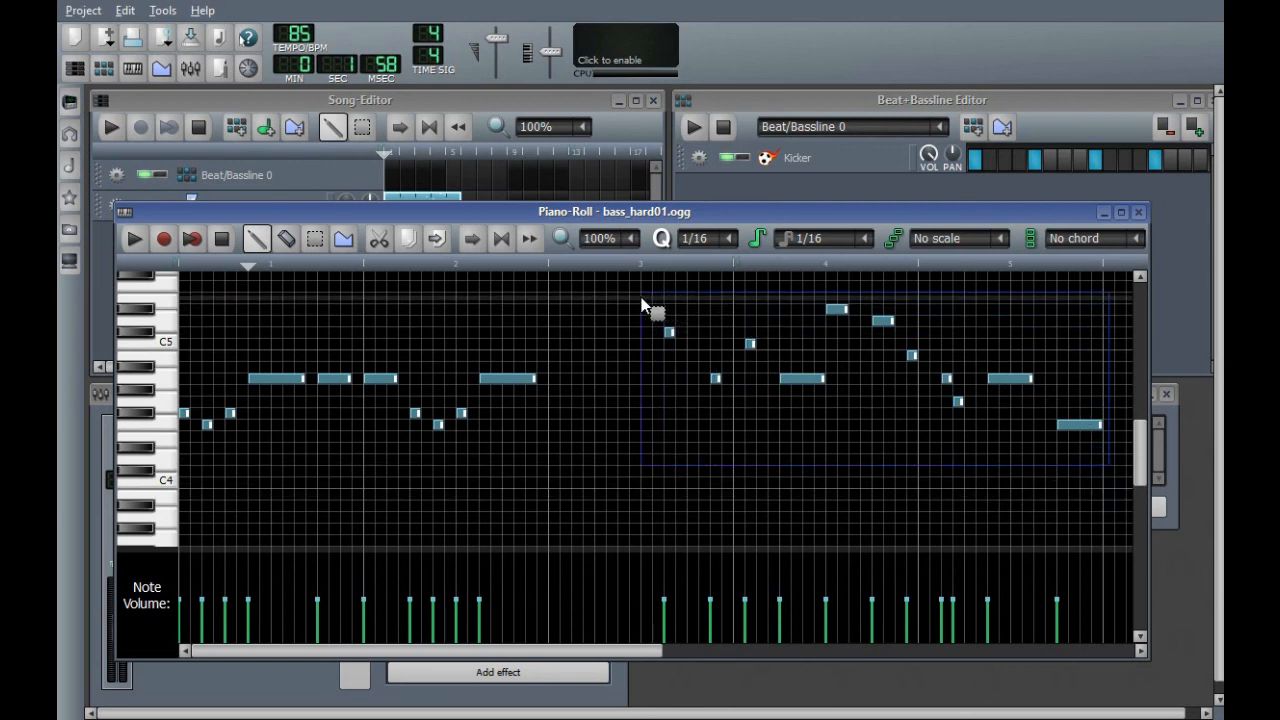
key(Delete)
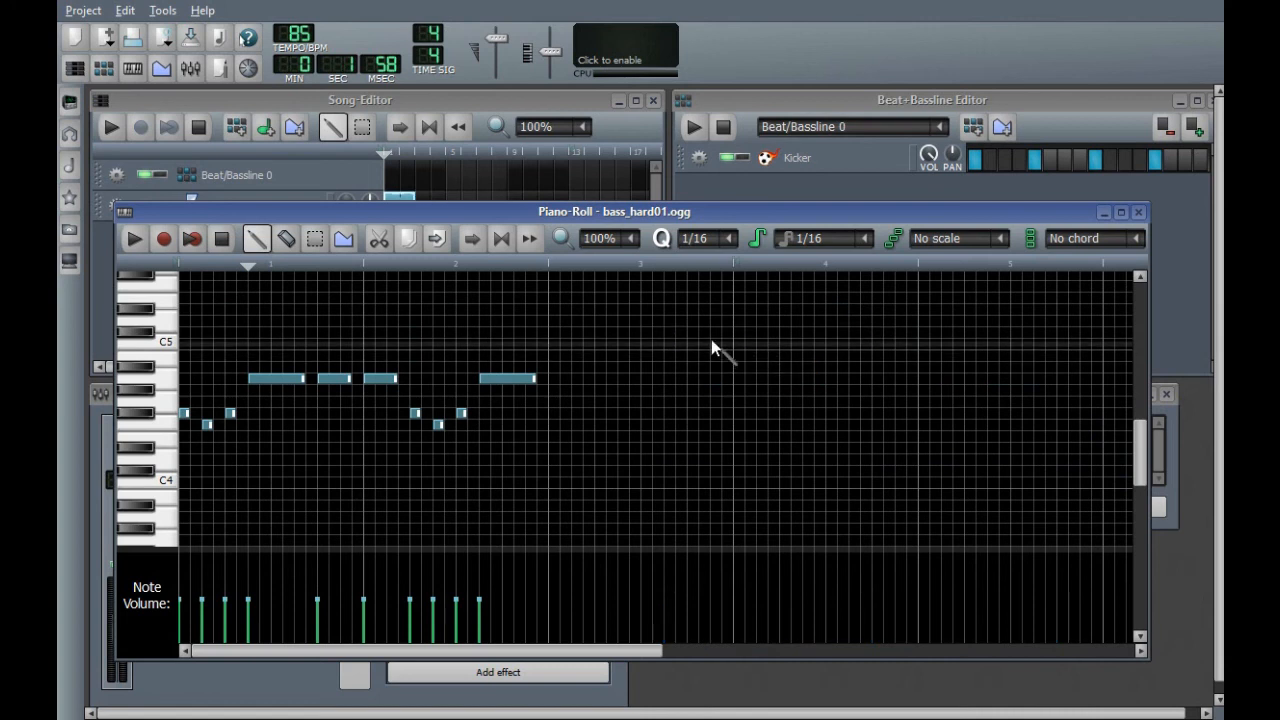
- Set the note length to 1/8 and draw three C5 notes on the first three beats of bar 4
click(866, 241)
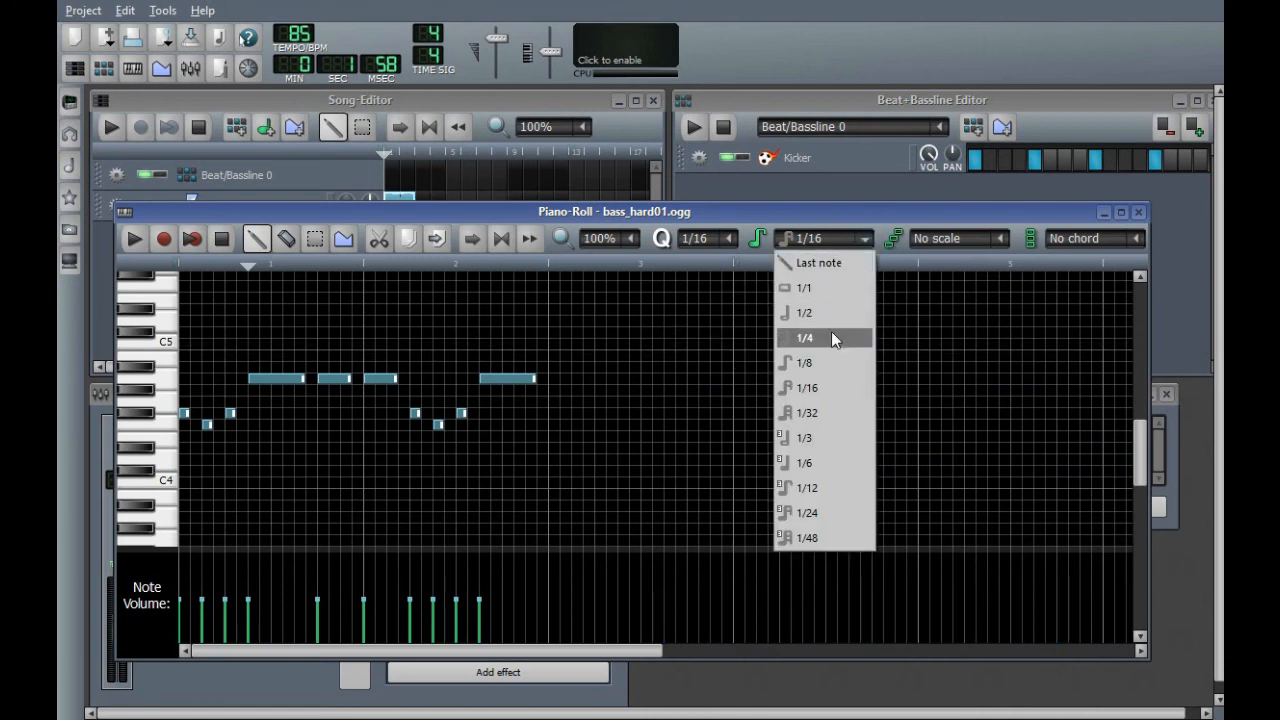
click(821, 362)
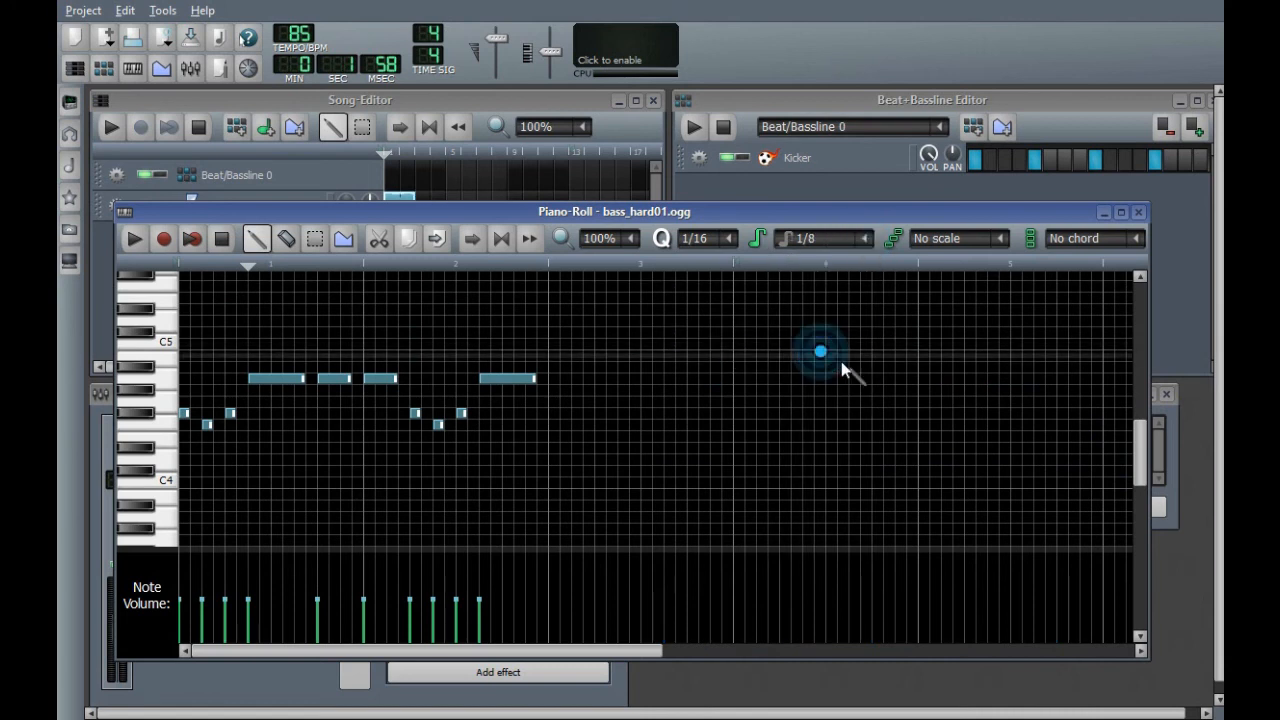
click(739, 345)
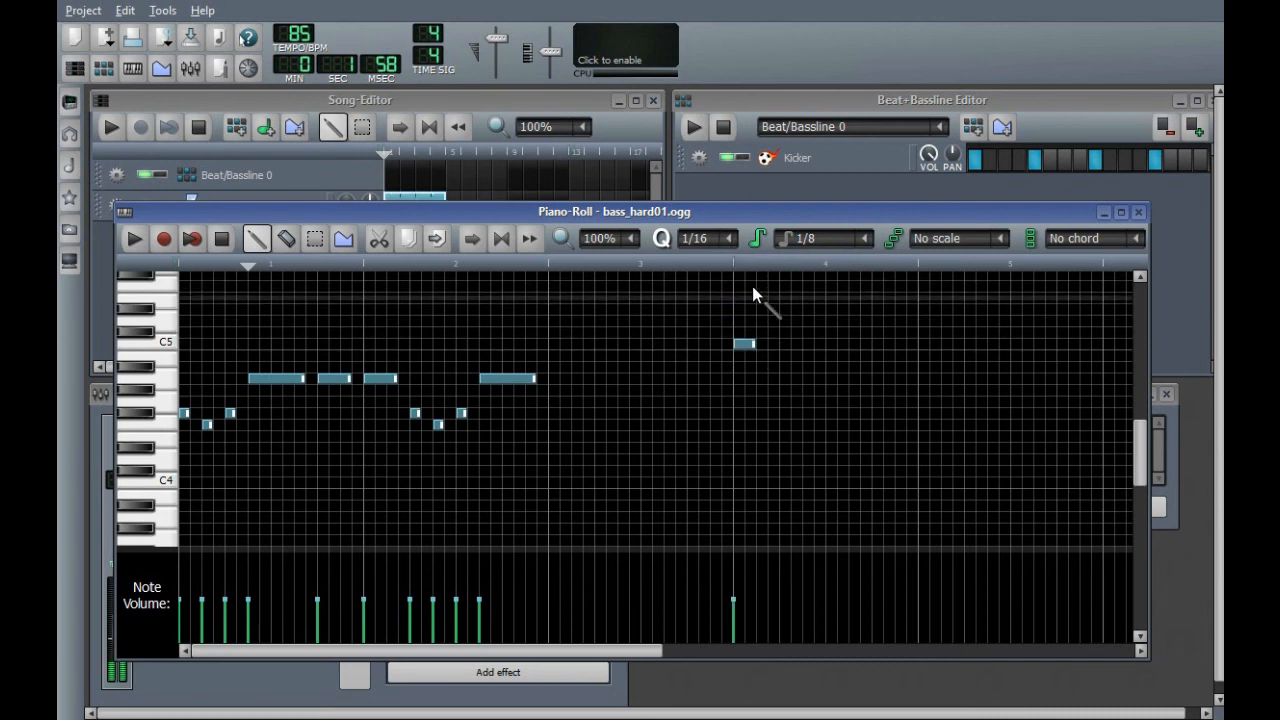
click(785, 344)
click(832, 345)
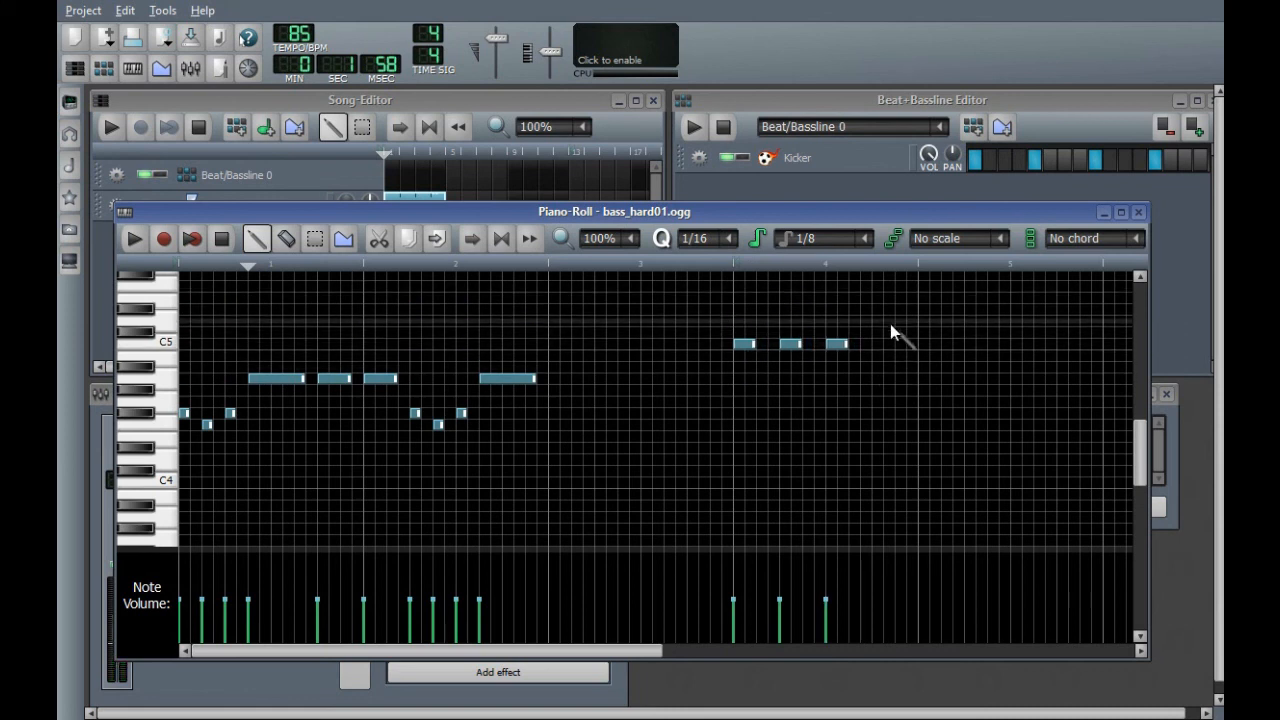
- Select the three C5 notes, lengthen them together to about five sixteenths each, and clear the selection
mouse_move(717, 306)
mouse_down()
mouse_move(754, 354)
mouse_move(895, 401)
mouse_up()
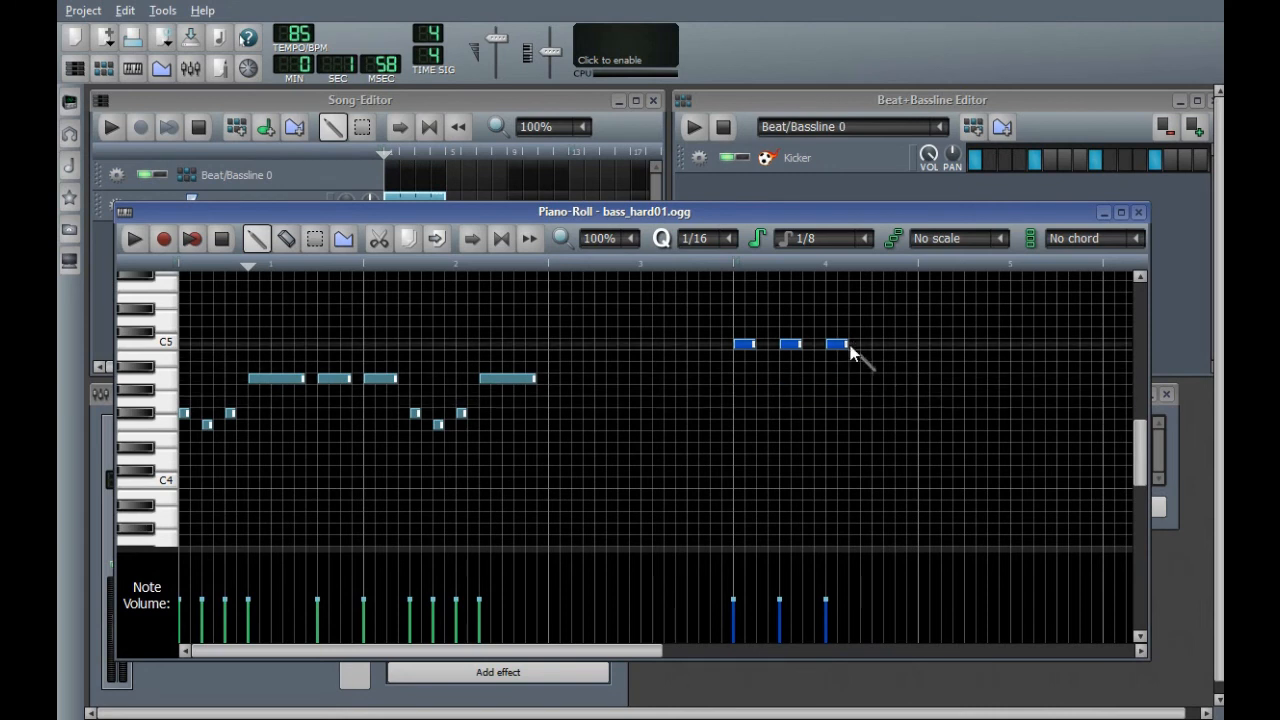
mouse_move(845, 344)
mouse_down()
mouse_move(880, 344)
mouse_move(851, 344)
mouse_up()
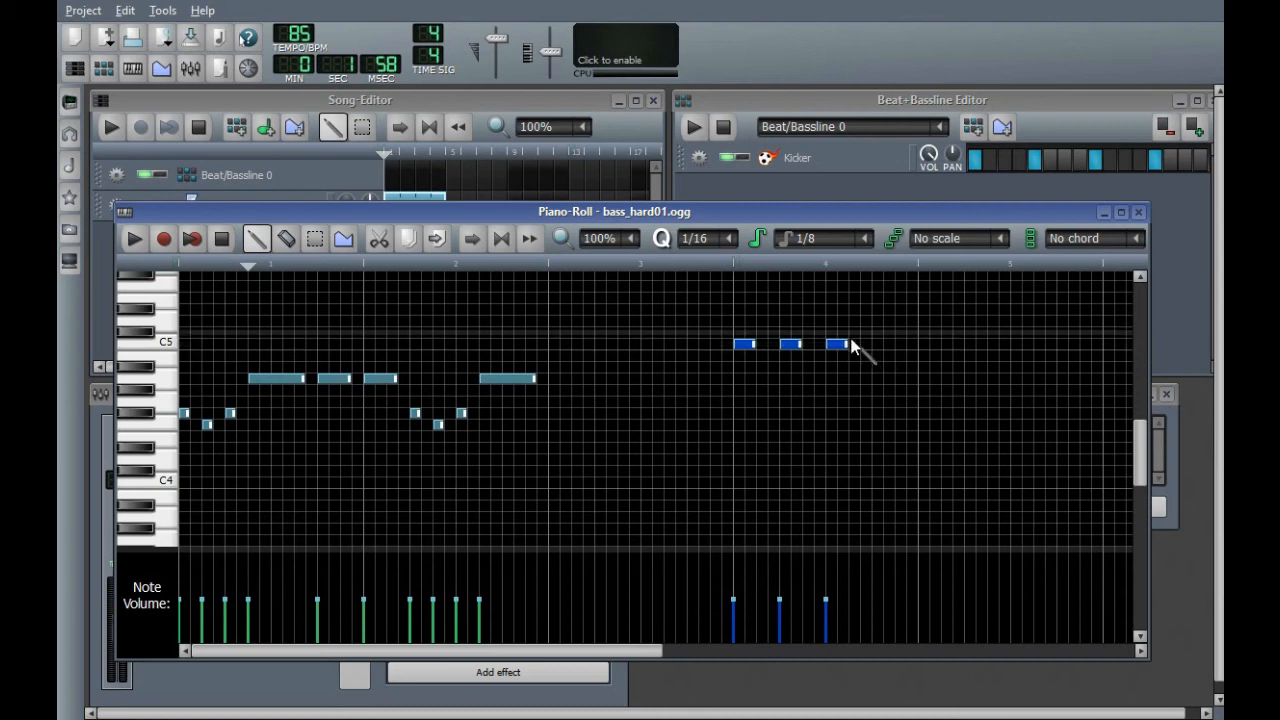
drag(845, 344, 885, 343)
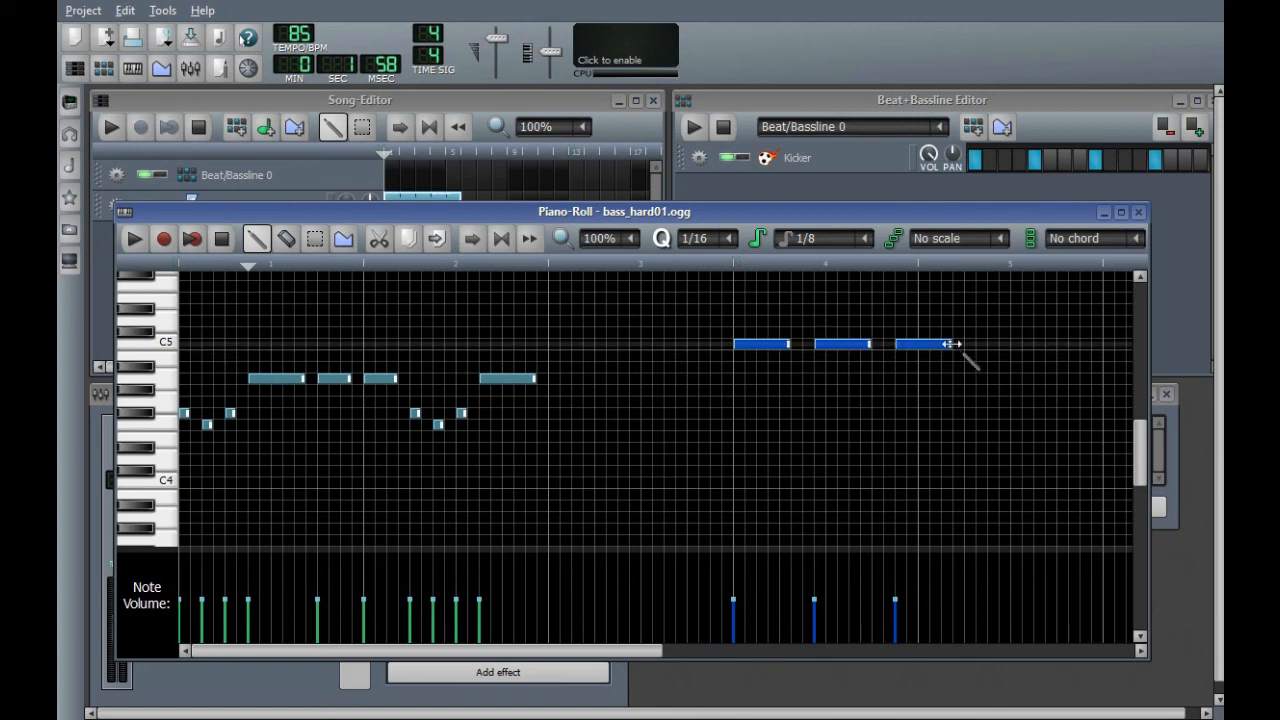
drag(950, 345, 950, 377)
key(Delete)
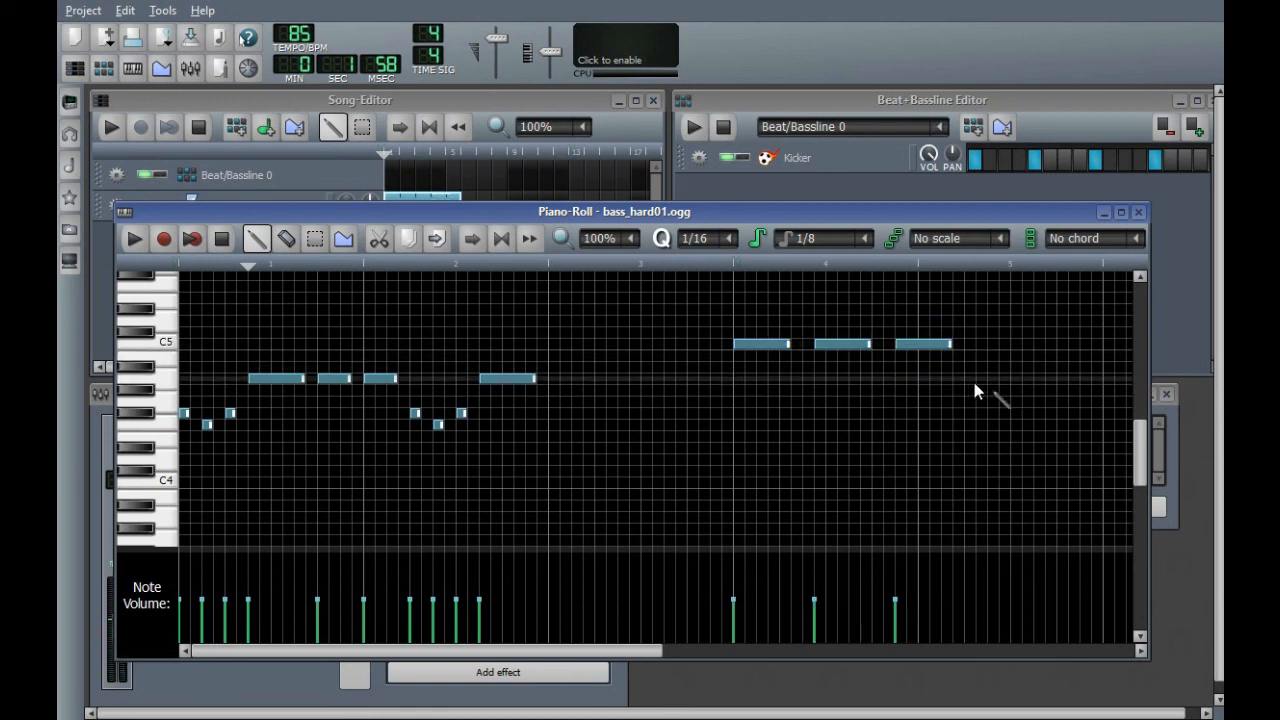
- Reselect the three C5 notes, shorten them together to about four sixteenths each, and delete them
drag(716, 317, 950, 386)
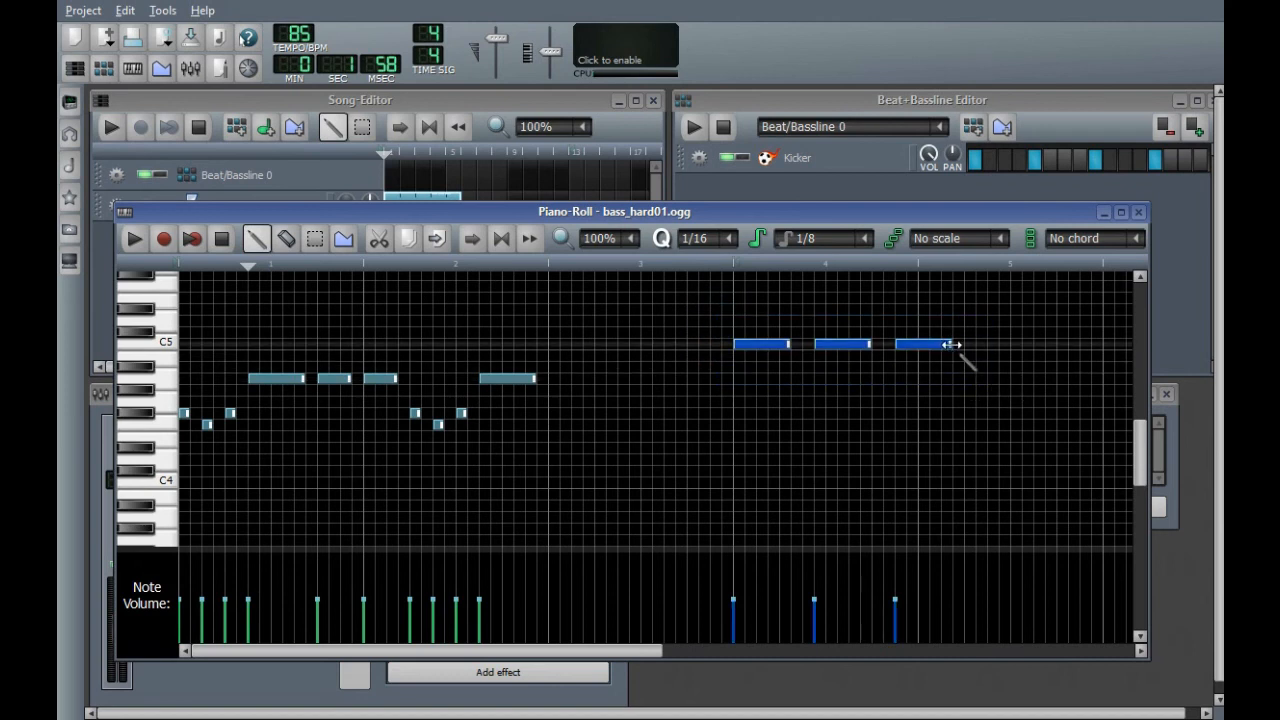
mouse_move(950, 344)
mouse_down()
mouse_move(905, 347)
mouse_move(1020, 350)
mouse_move(930, 349)
mouse_move(941, 351)
mouse_up()
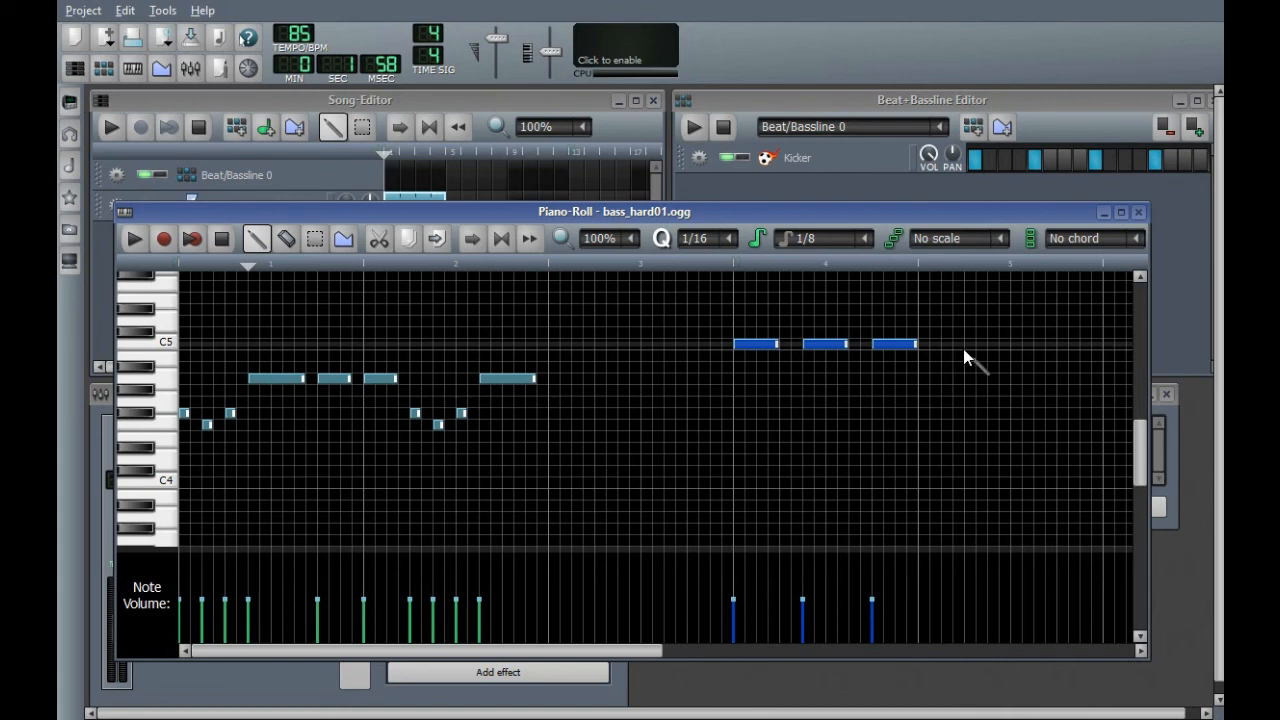
key(Delete)
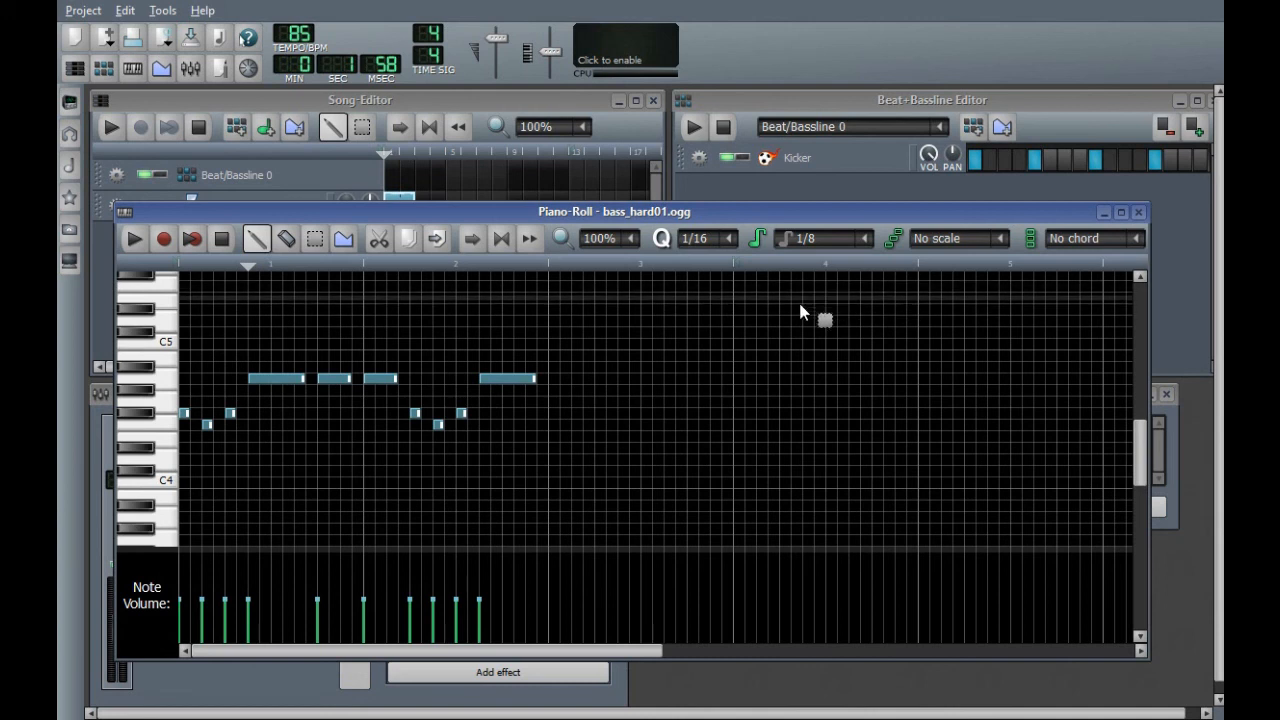
- Enable loop points in the Piano-Roll, set the loop to cover bars 1 and 2, and close the Piano-Roll
click(502, 240)
drag(735, 260, 550, 264)
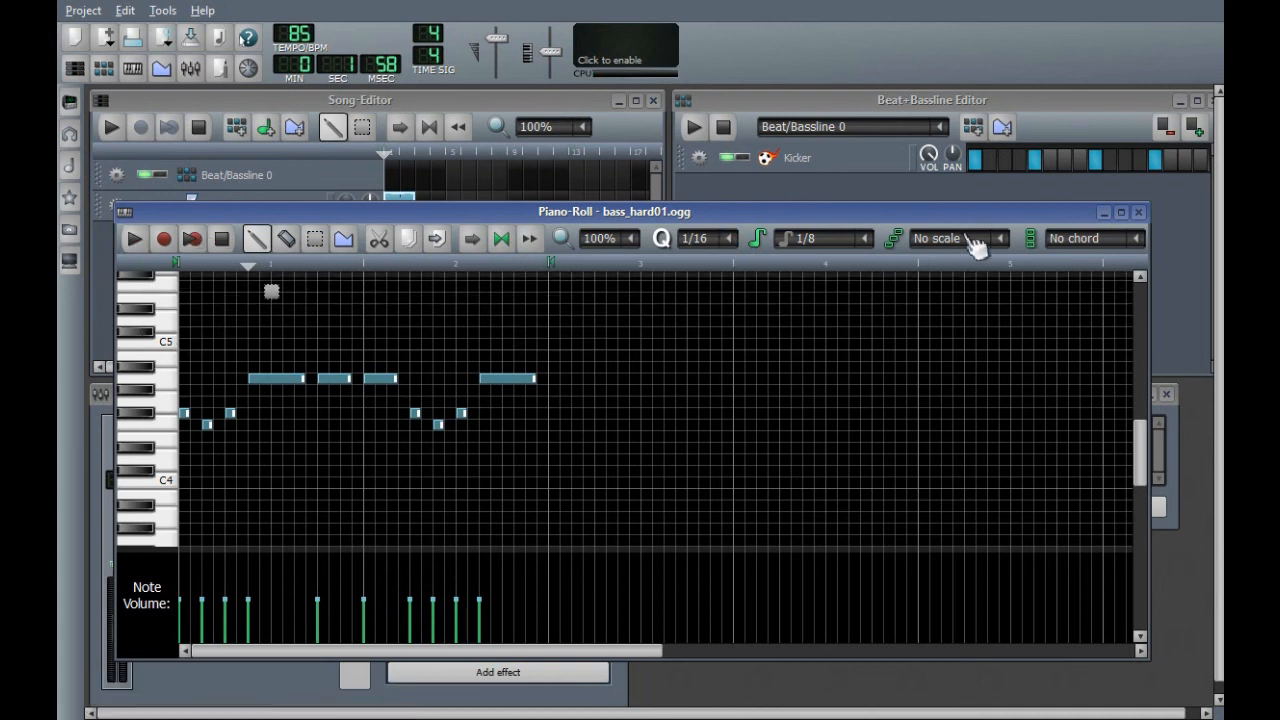
click(1139, 213)
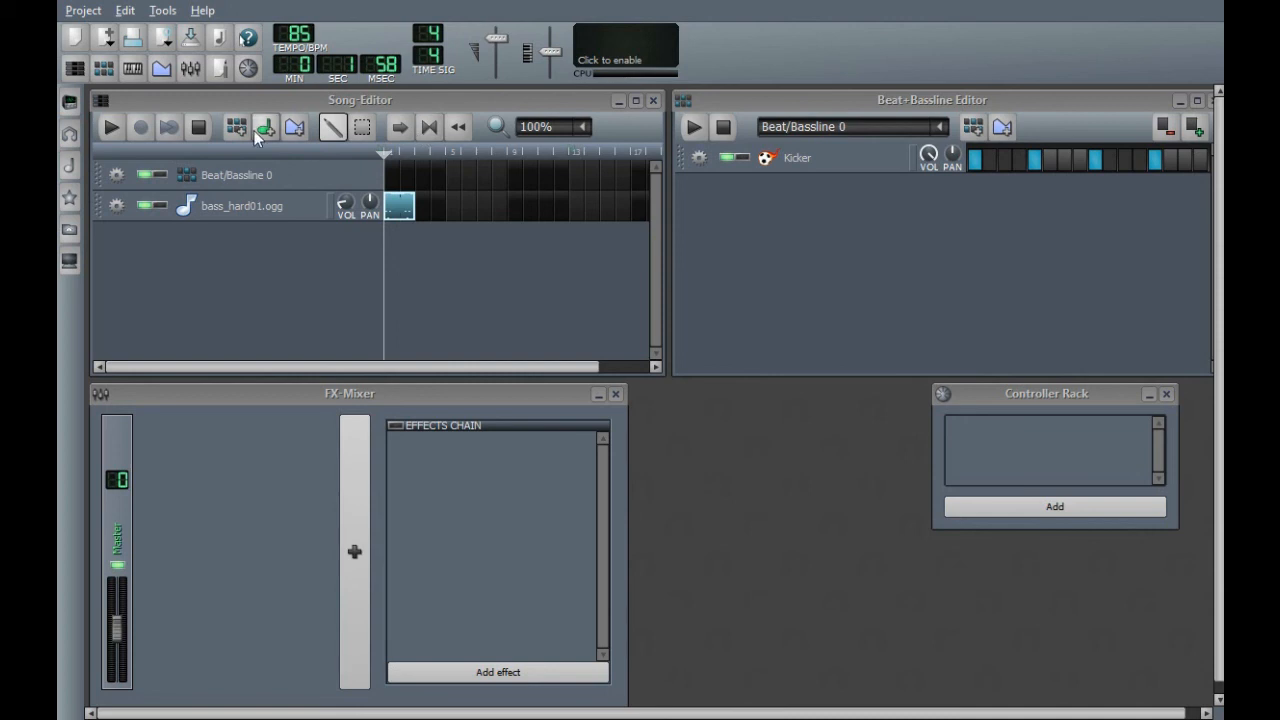
- Enable loop points in the Song-Editor, set the loop to cover the first two bars, and play the song briefly before pausing
click(429, 126)
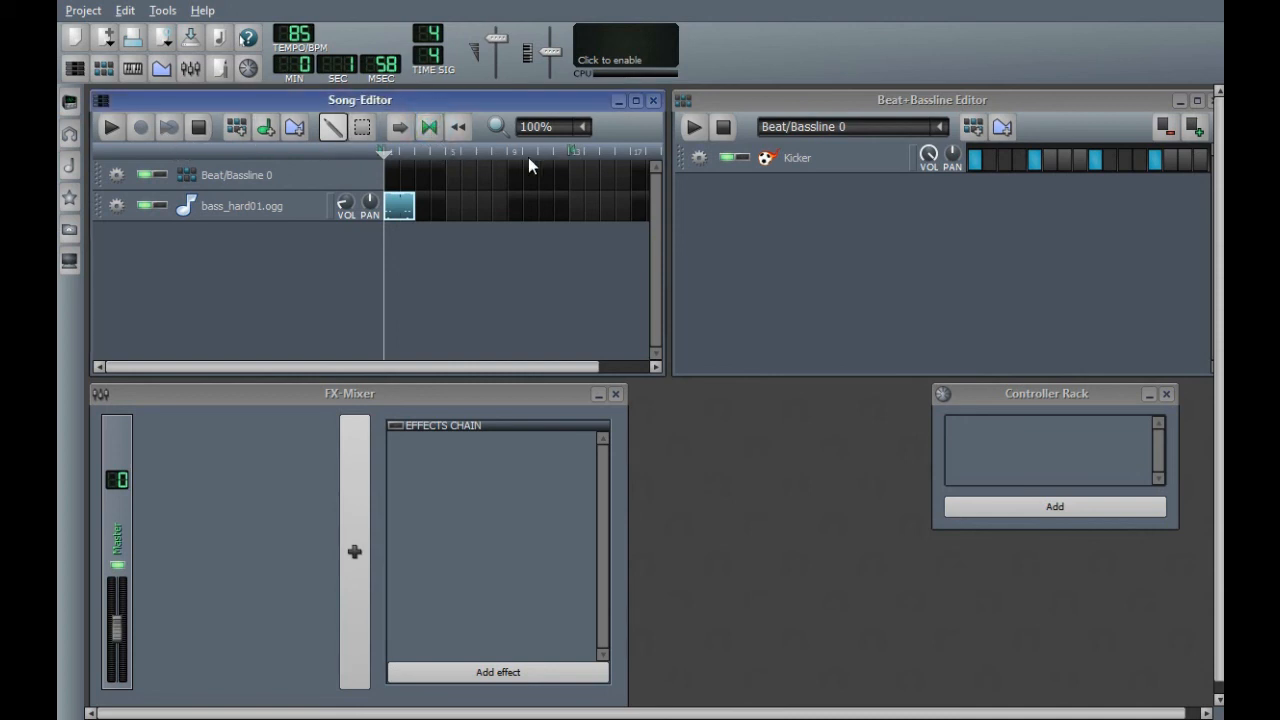
drag(572, 148, 404, 163)
click(113, 127)
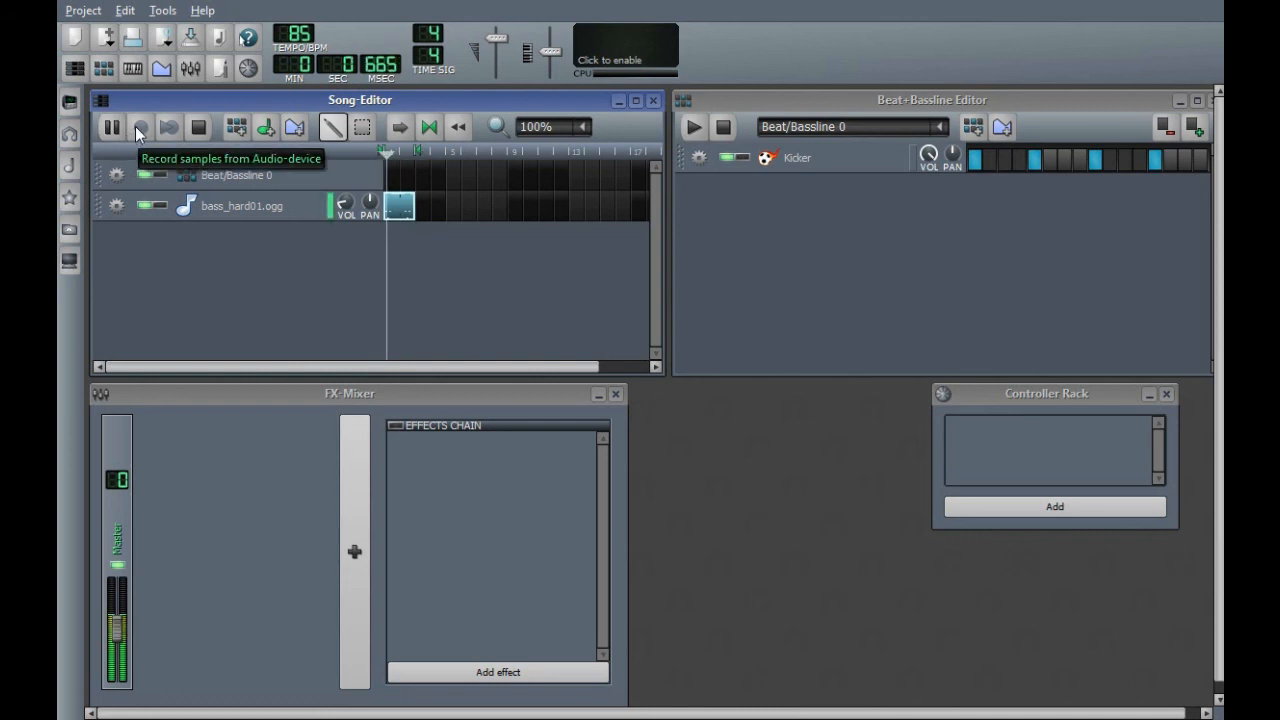
click(108, 130)
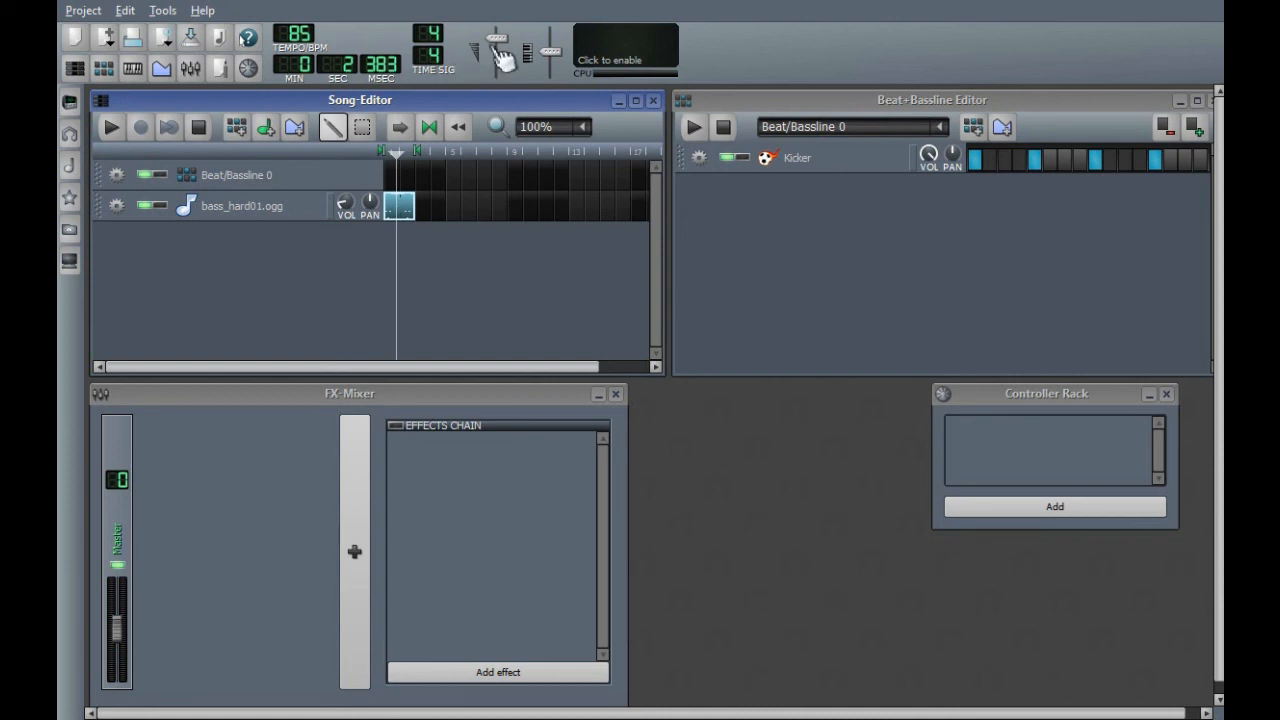
- Raise the master volume slightly, raise the bass_hard01.ogg track's volume, and lower the Kicker track's volume
mouse_move(500, 50)
mouse_down()
mouse_move(514, 80)
mouse_move(503, 38)
mouse_up()
mouse_move(352, 209)
mouse_down()
mouse_move(352, 175)
mouse_move(352, 192)
mouse_up()
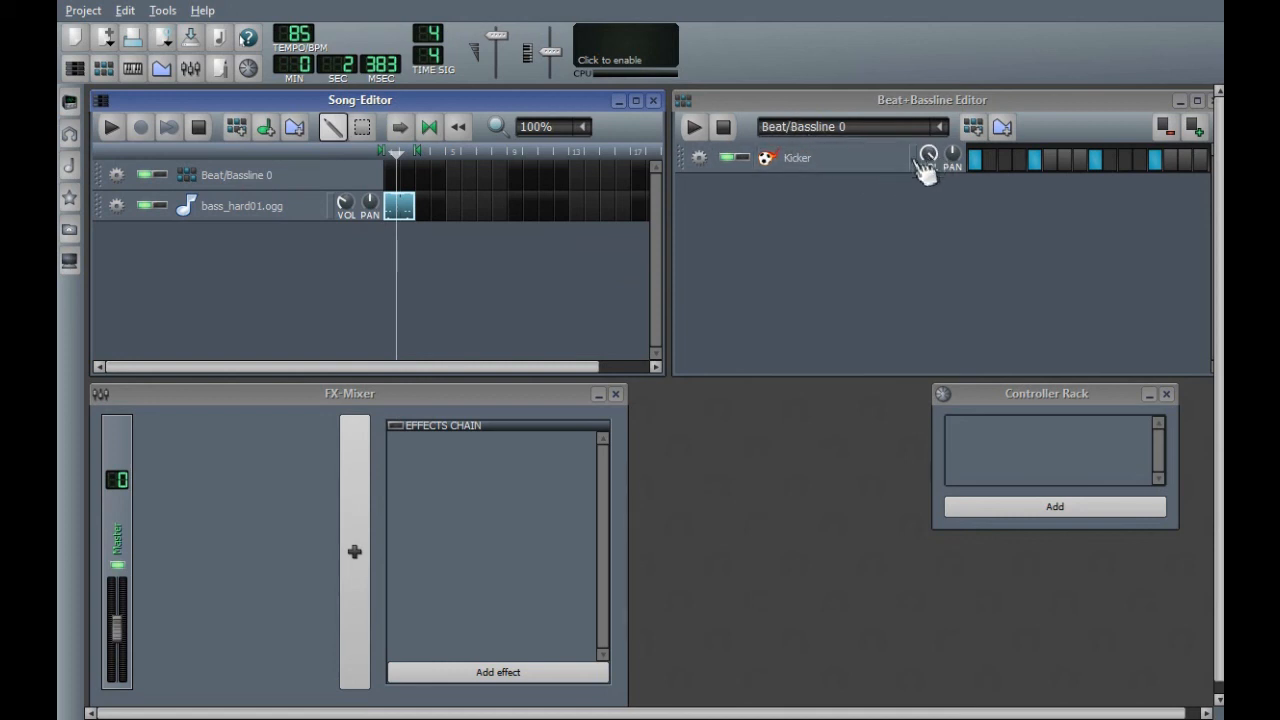
mouse_move(929, 156)
mouse_down()
mouse_move(929, 190)
mouse_move(940, 160)
mouse_up()
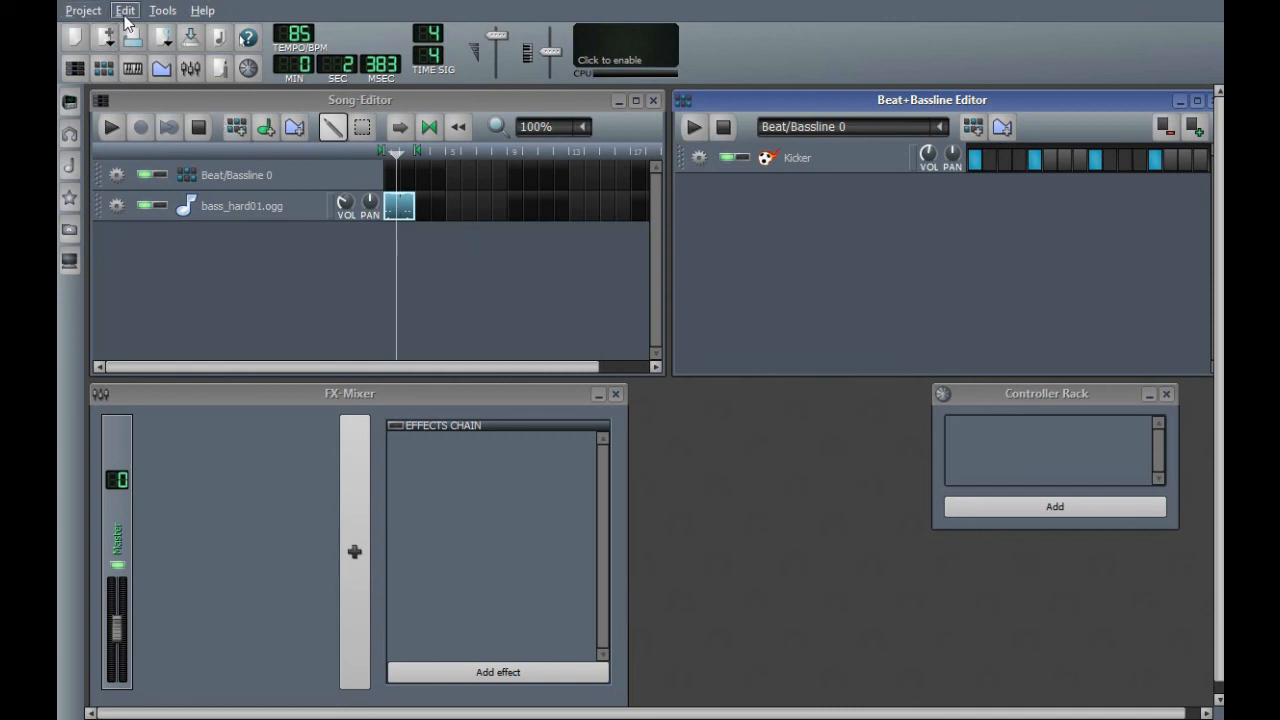
- Set up a project export to the Music folder as Dramatic.wav with the WAV file type
click(84, 11)
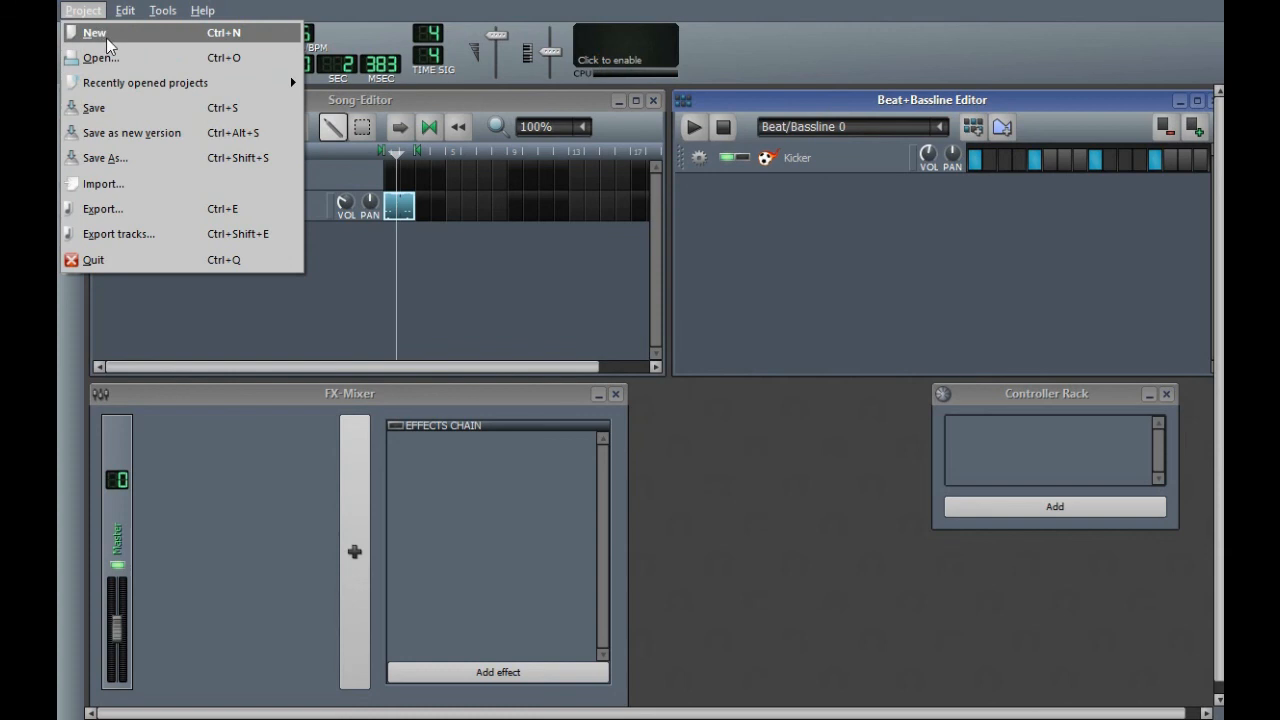
click(160, 207)
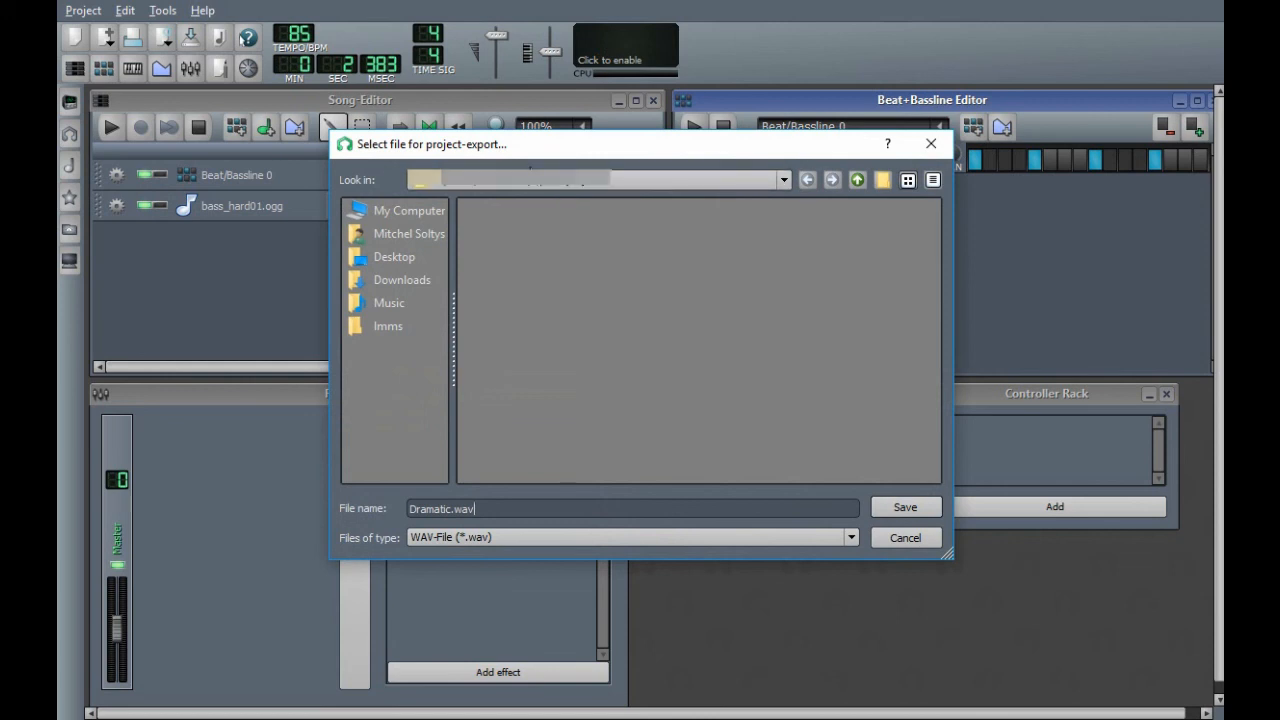
click(391, 303)
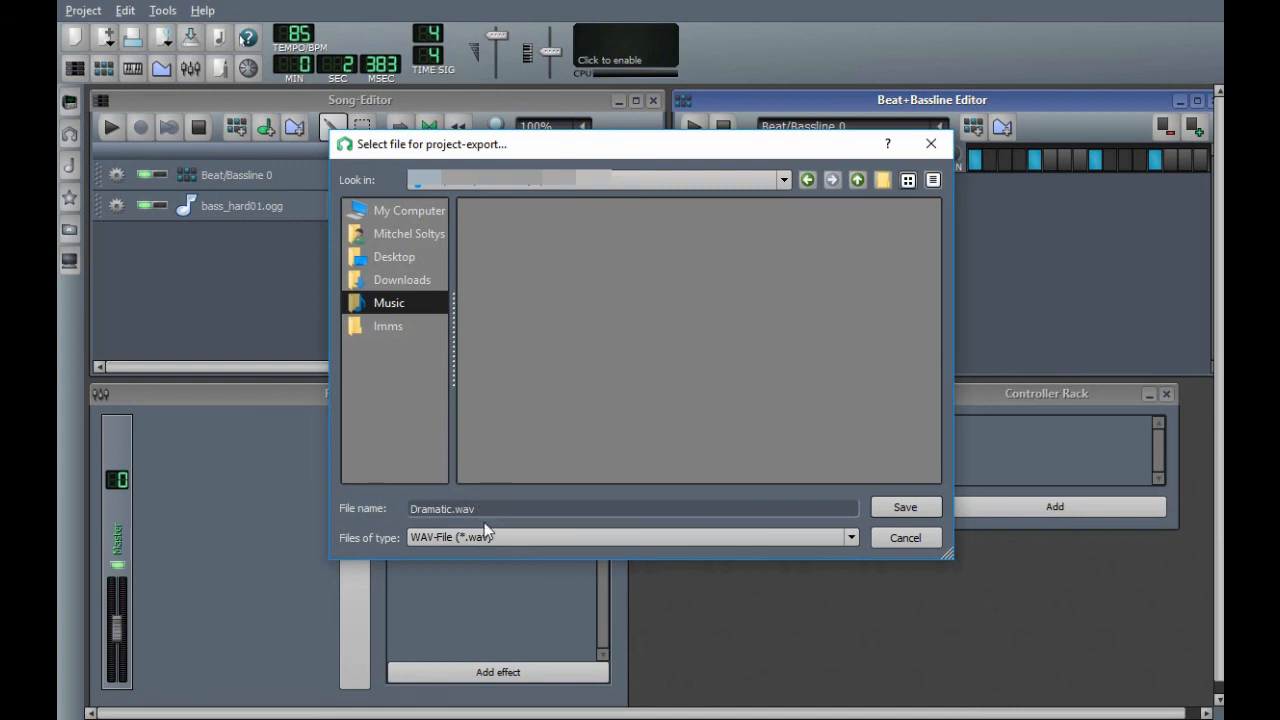
click(511, 537)
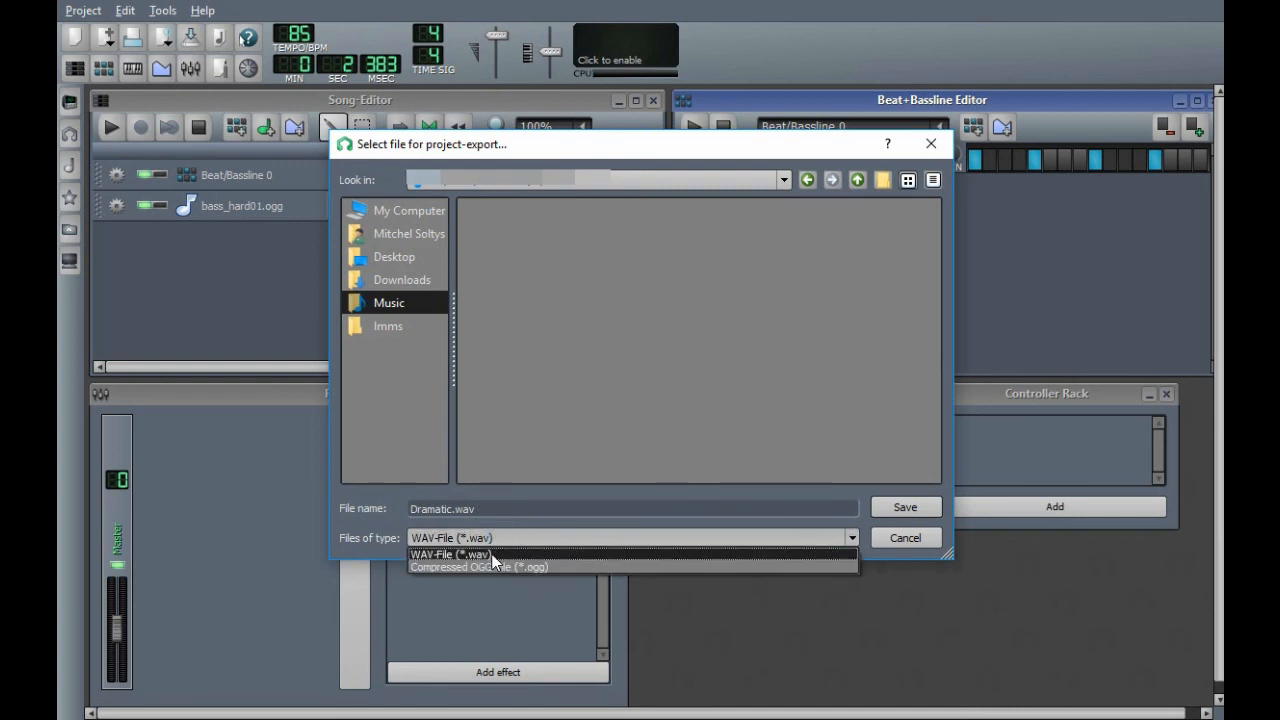
click(927, 510)
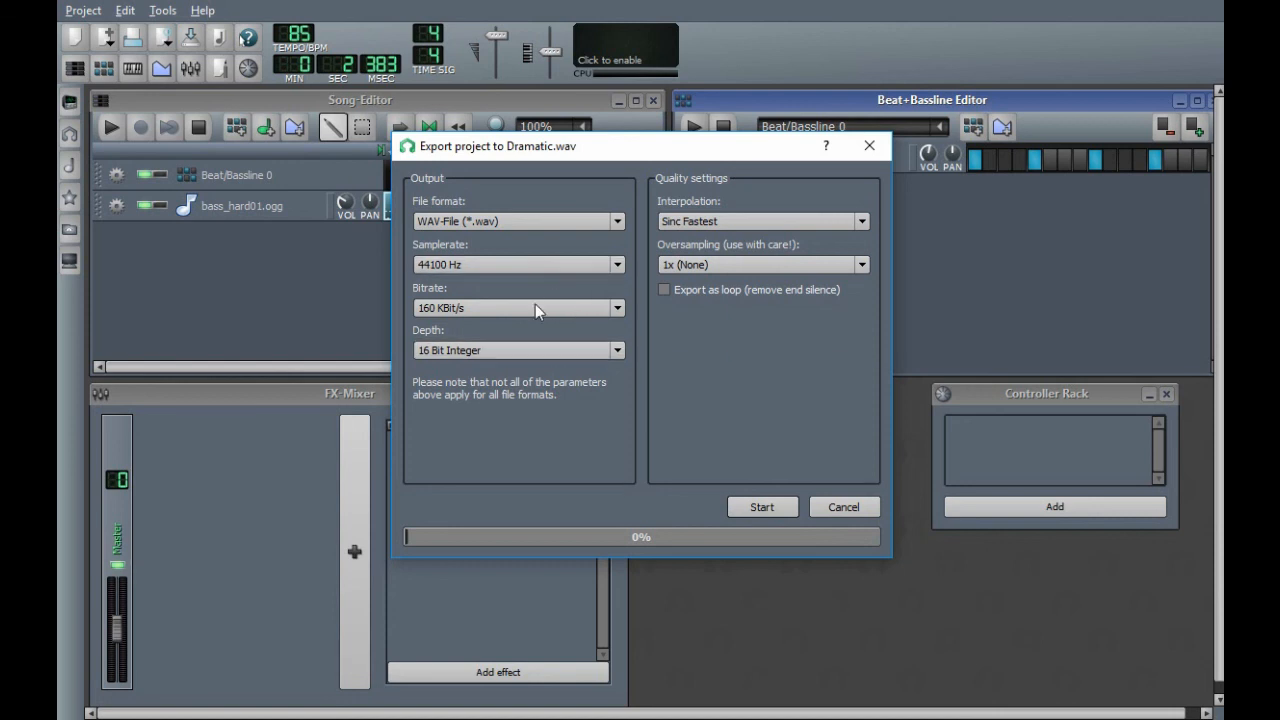
- Render the project to Dramatic.wav at 44100 Hz and 16 Bit Integer depth with Sinc Fastest interpolation
click(786, 508)
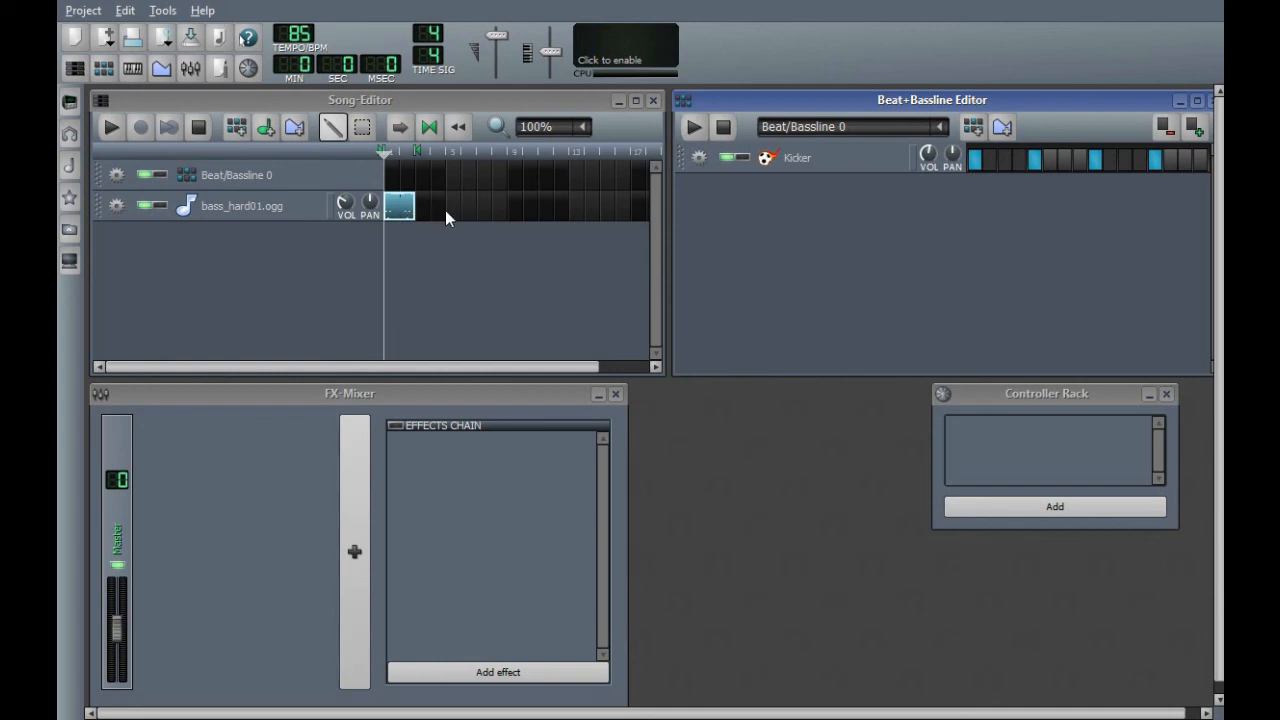
- Copy the bass_hard01.ogg pattern in the Song-Editor and paste it into a new pattern directly after it on the same track
click(452, 210)
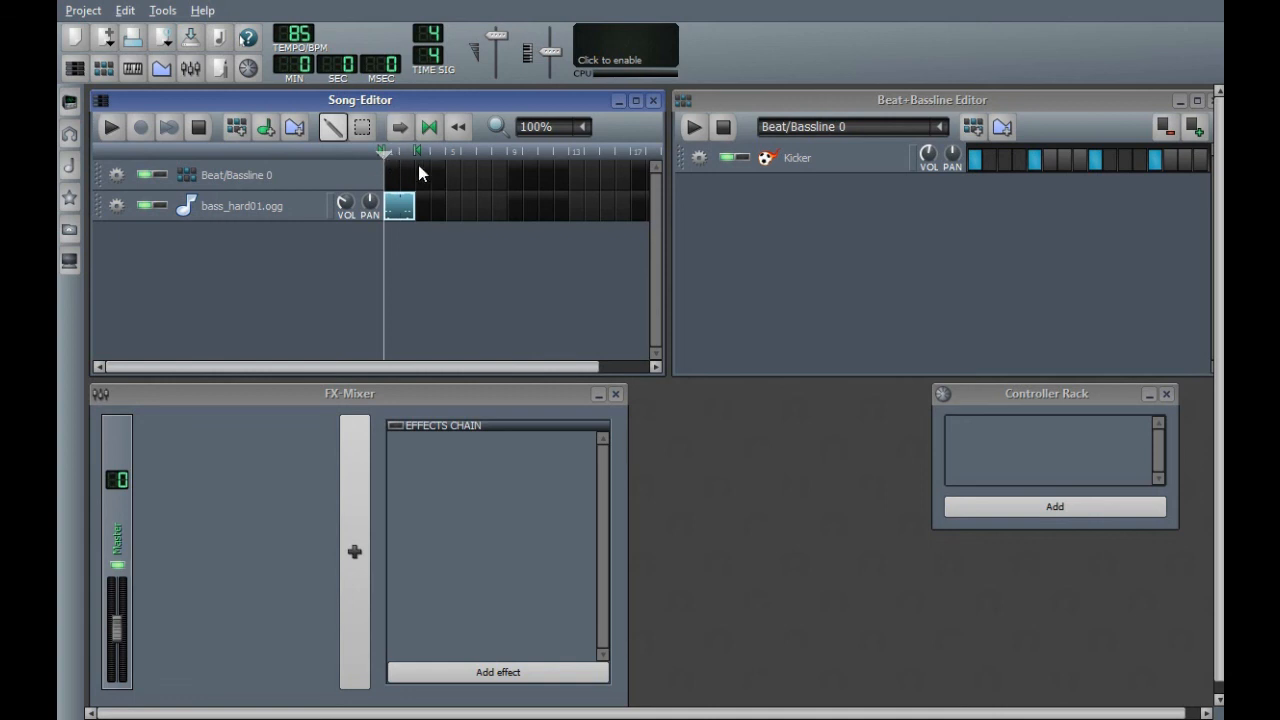
right_click(402, 210)
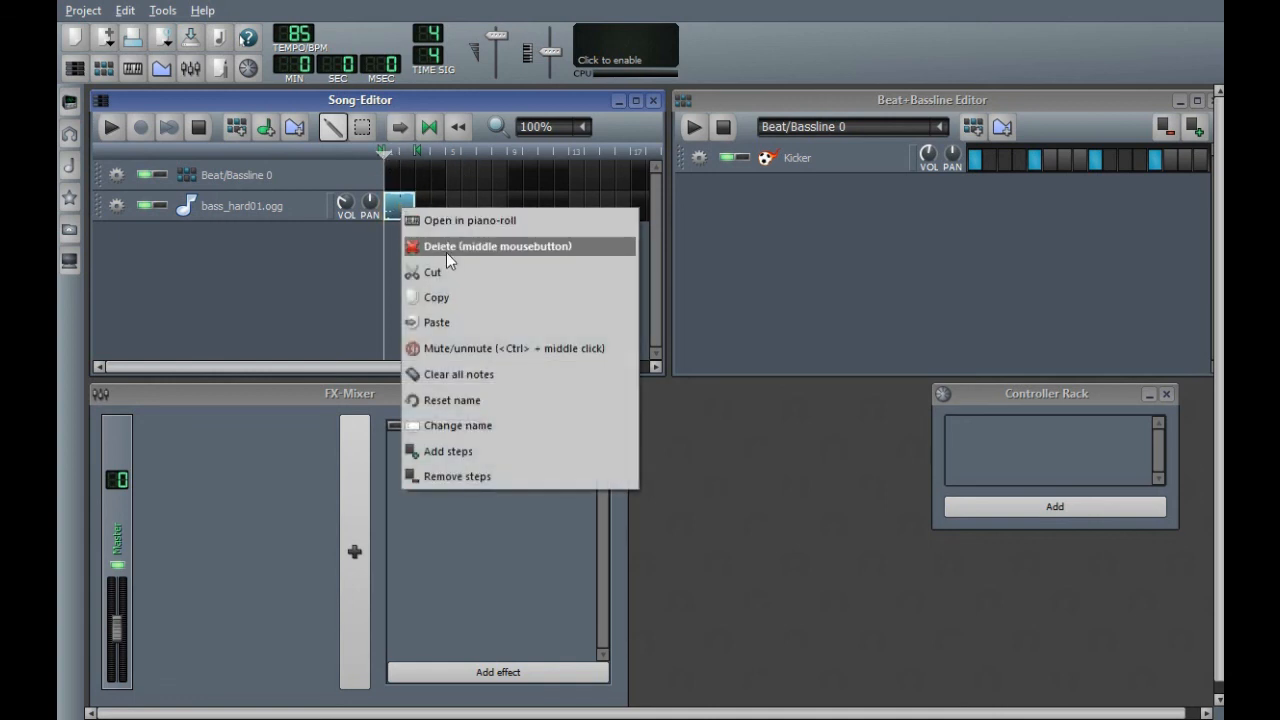
click(455, 299)
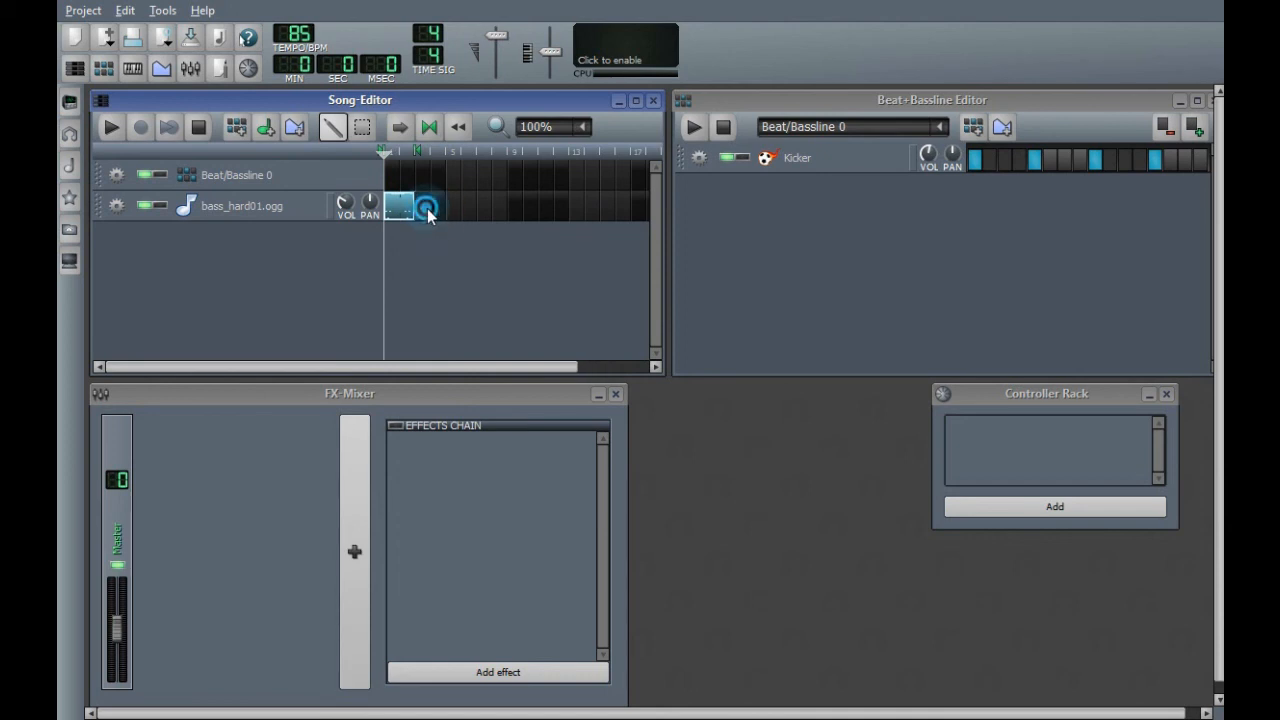
right_click(430, 215)
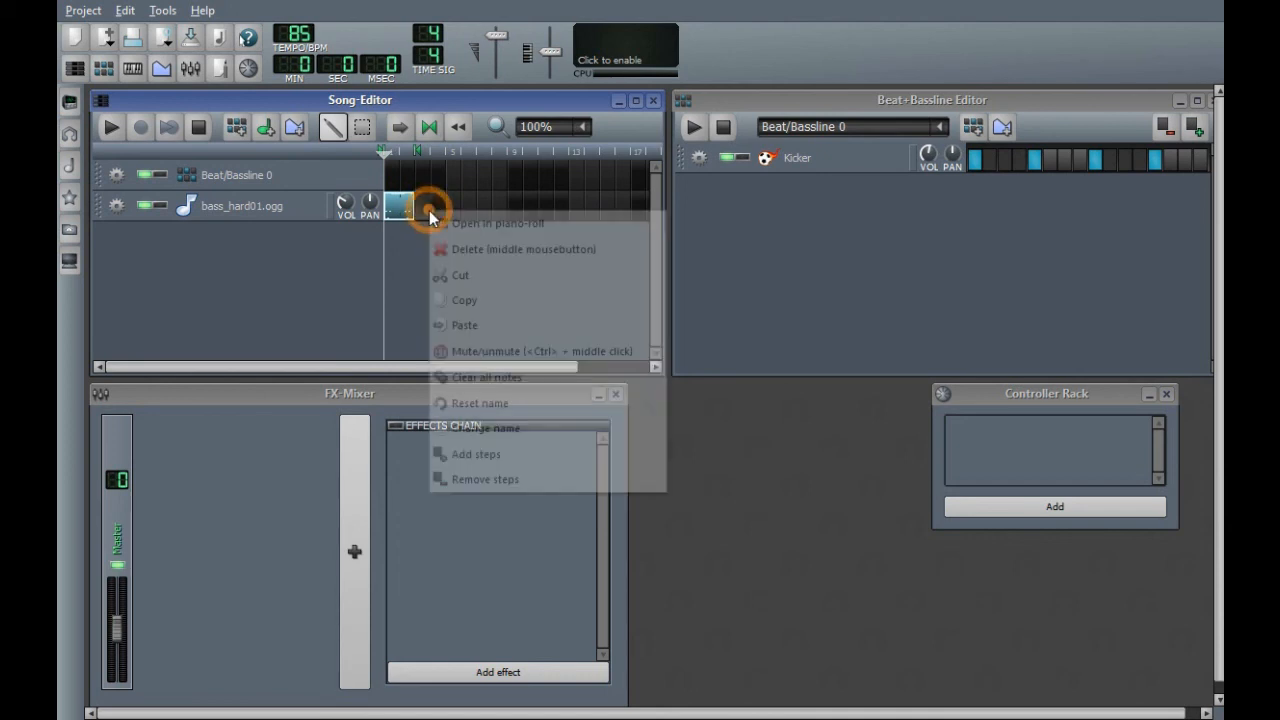
click(466, 321)
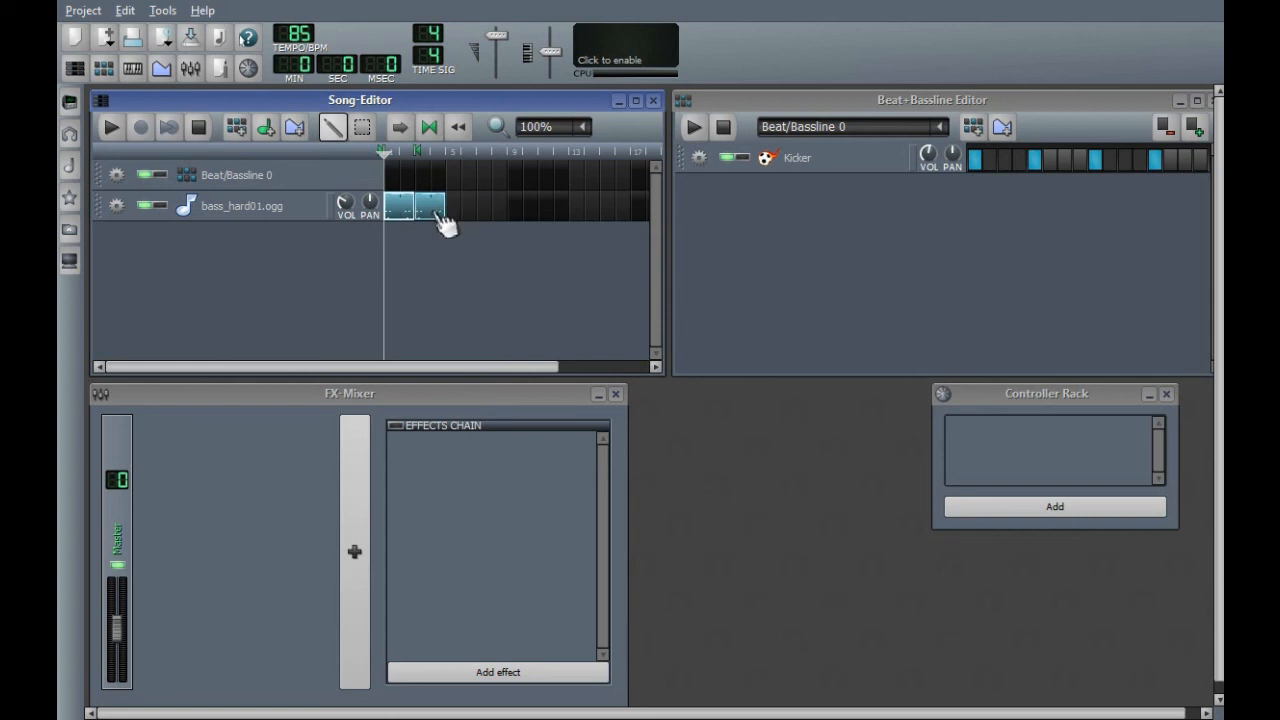
- Switch to Audacity and export the Dramatic audio to the Music folder as Dramatic.mp3, constant 96 kbps stereo, accepting the metadata tags as they are
key(alt+Tab)
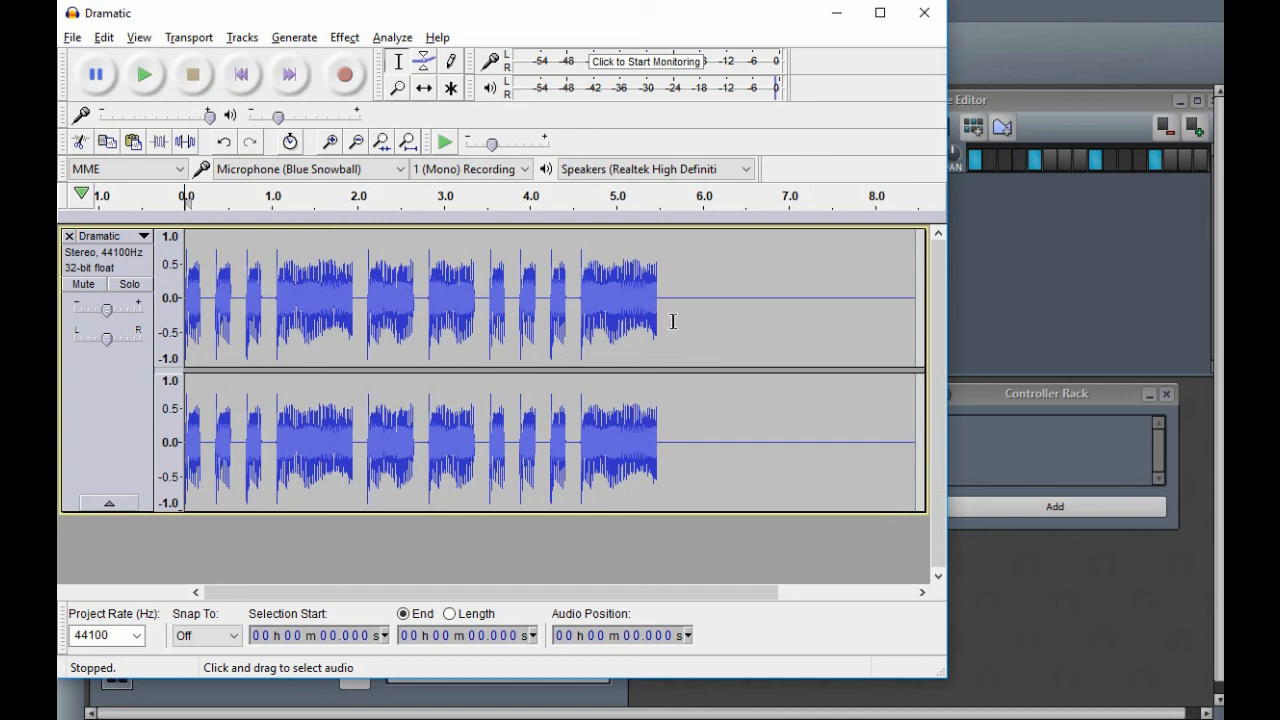
key(ctrl+shift+e)
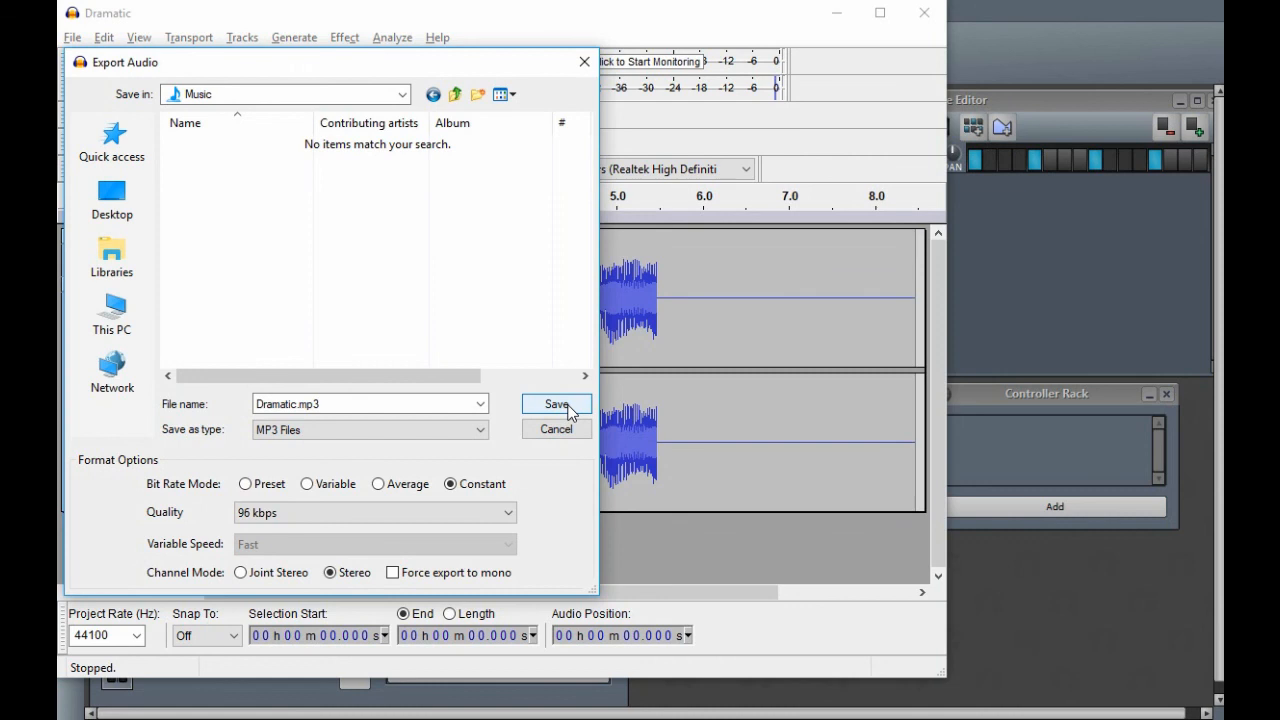
click(557, 405)
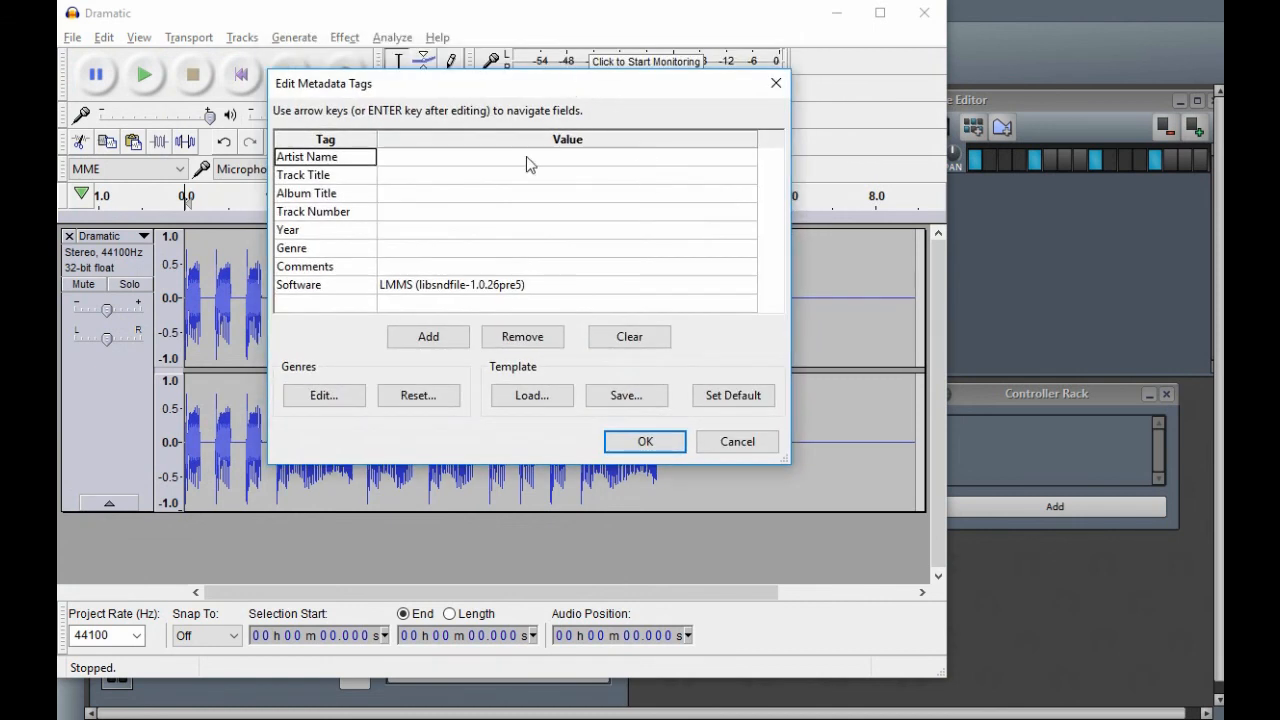
click(658, 446)
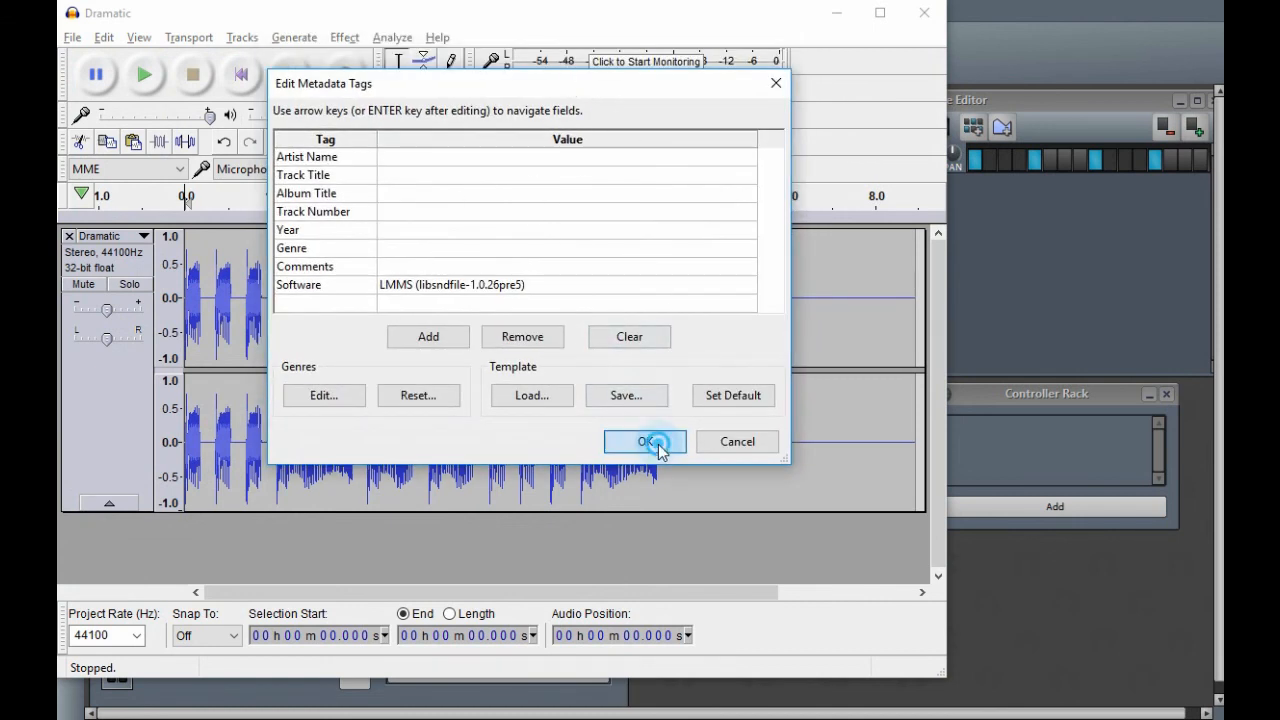